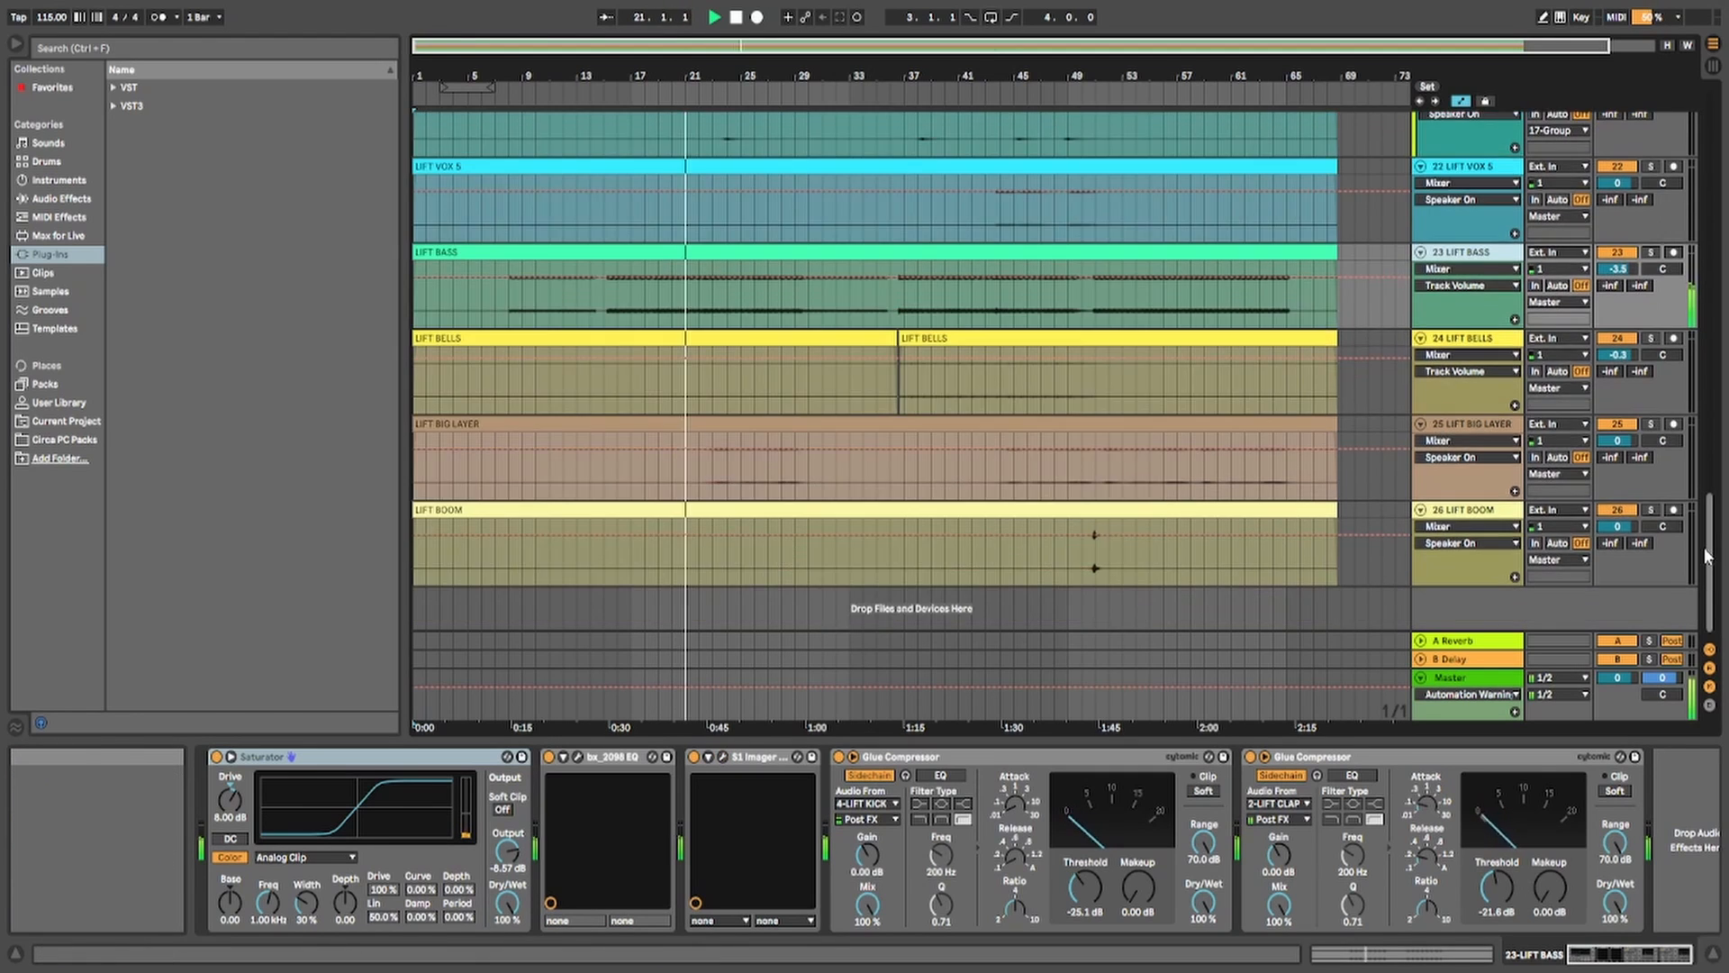
Look over the lower tracks of the LIFT arrangement during playback and select the LIFT BIG LAYER track
scroll(1703, 532, down, 1)
scroll(1703, 541, up, 2)
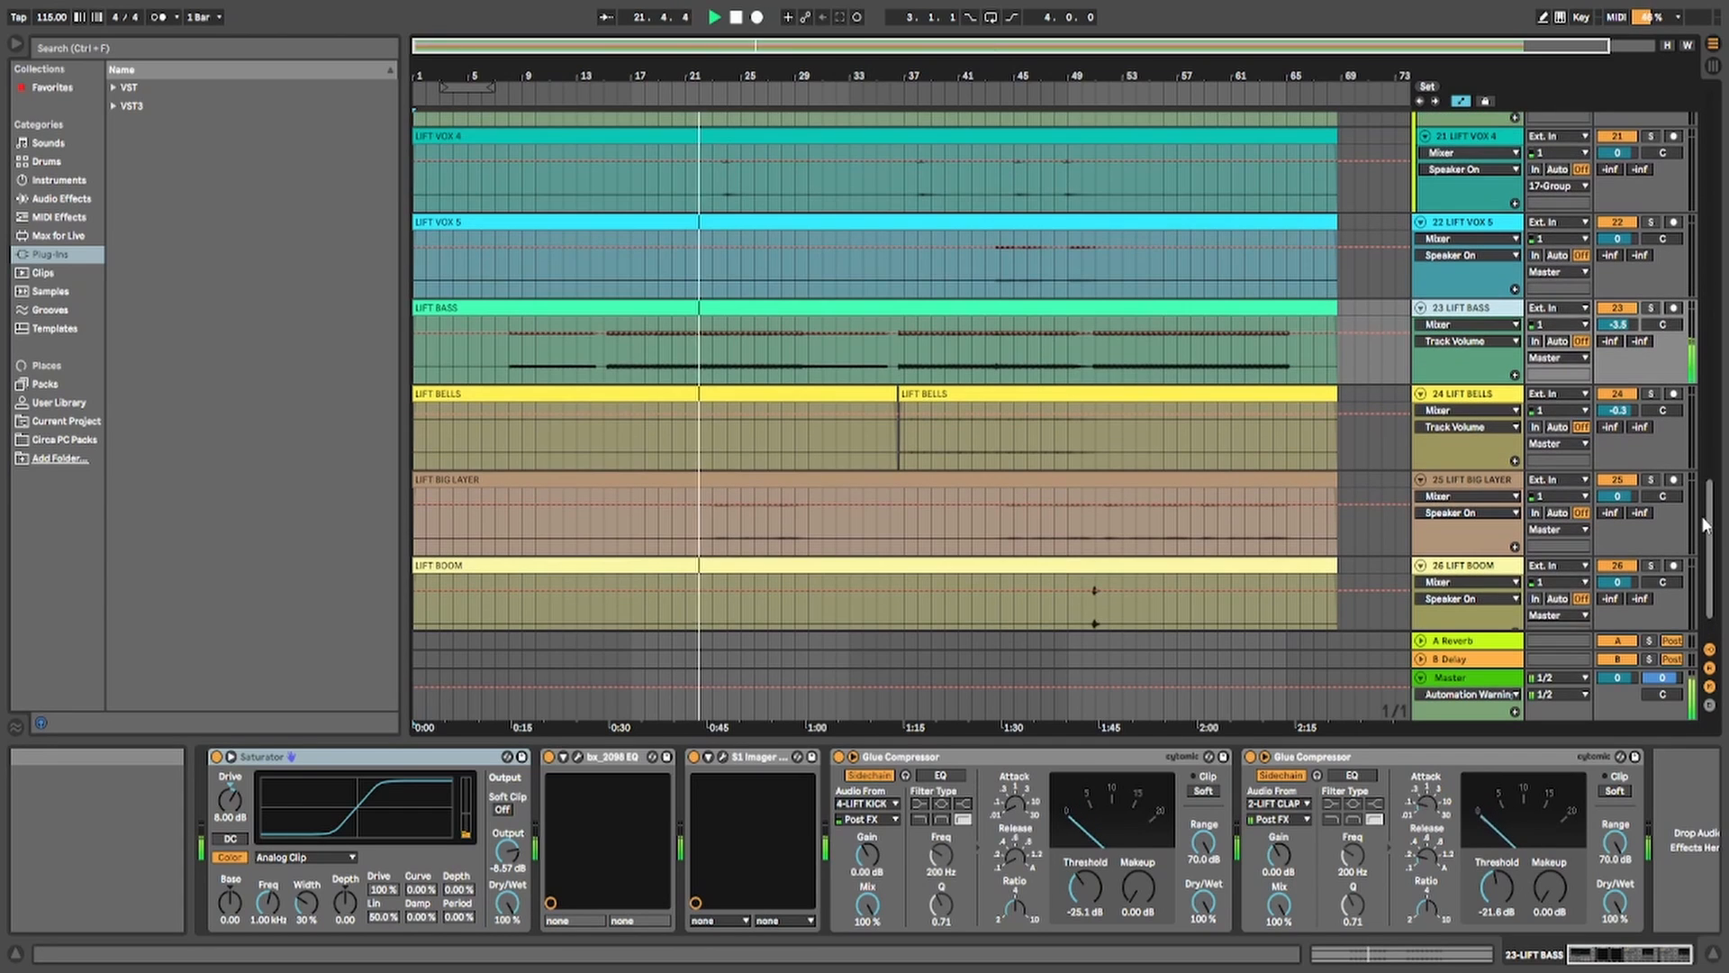
click(1516, 481)
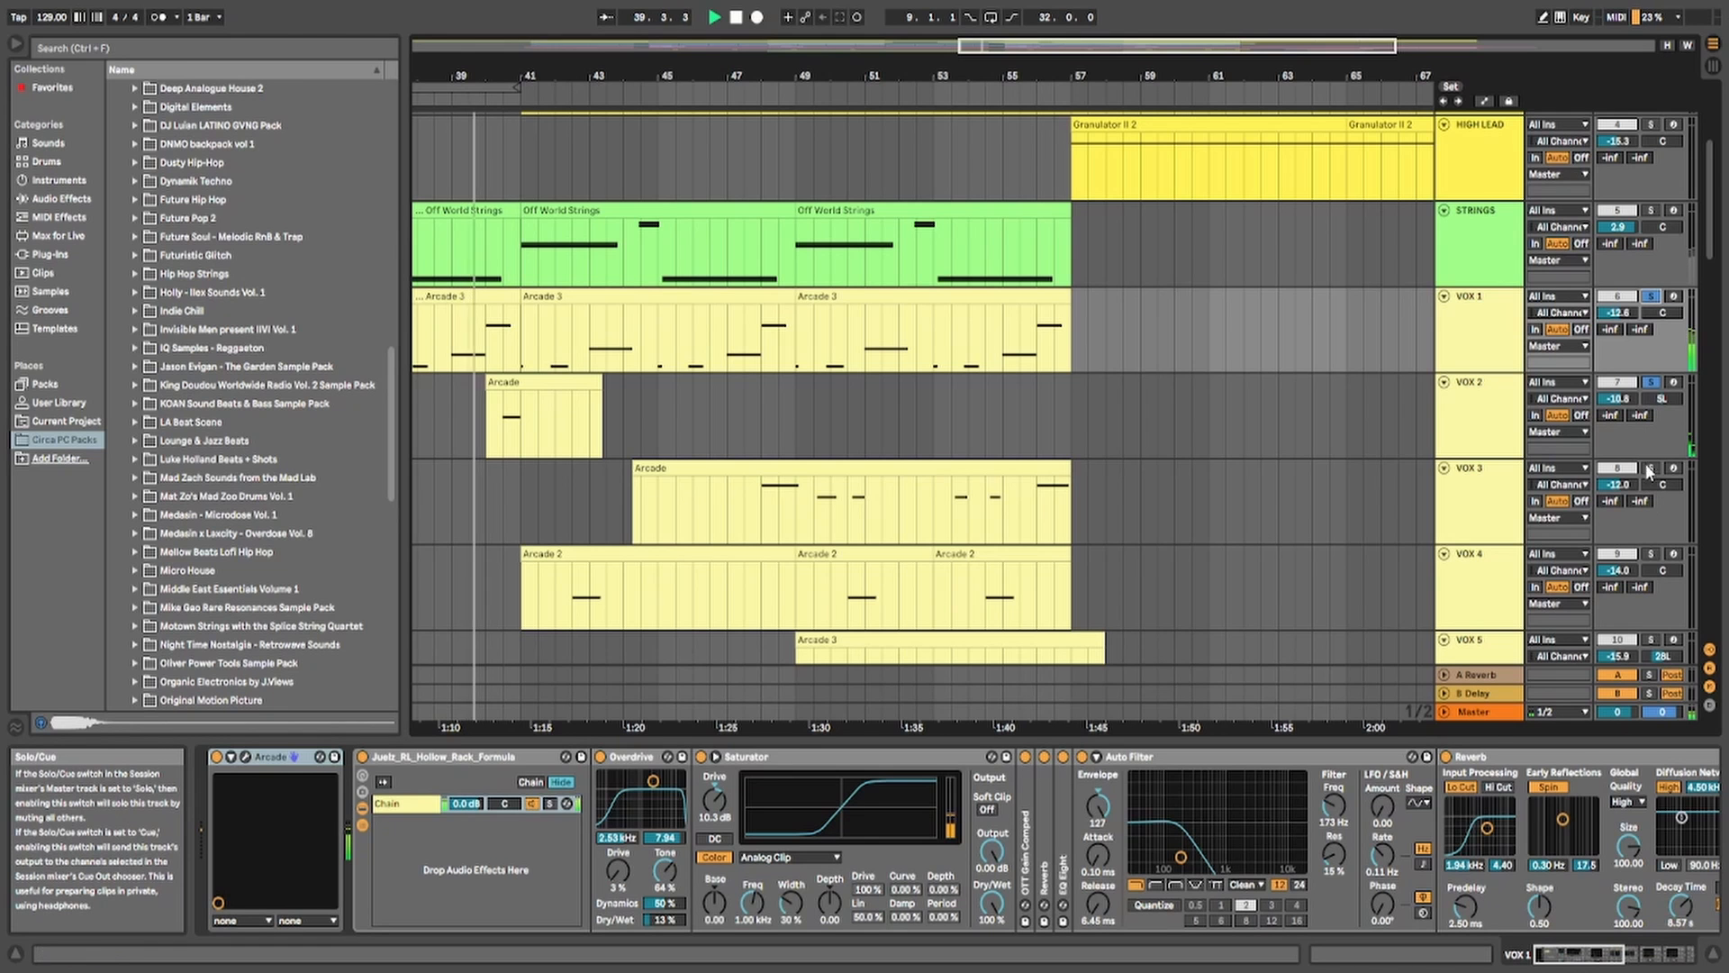
Audition the stacked VOX 1 to VOX 5 layers, checking their automation view, and toggle the solo on VOX 1
scroll(1653, 586, down, 1)
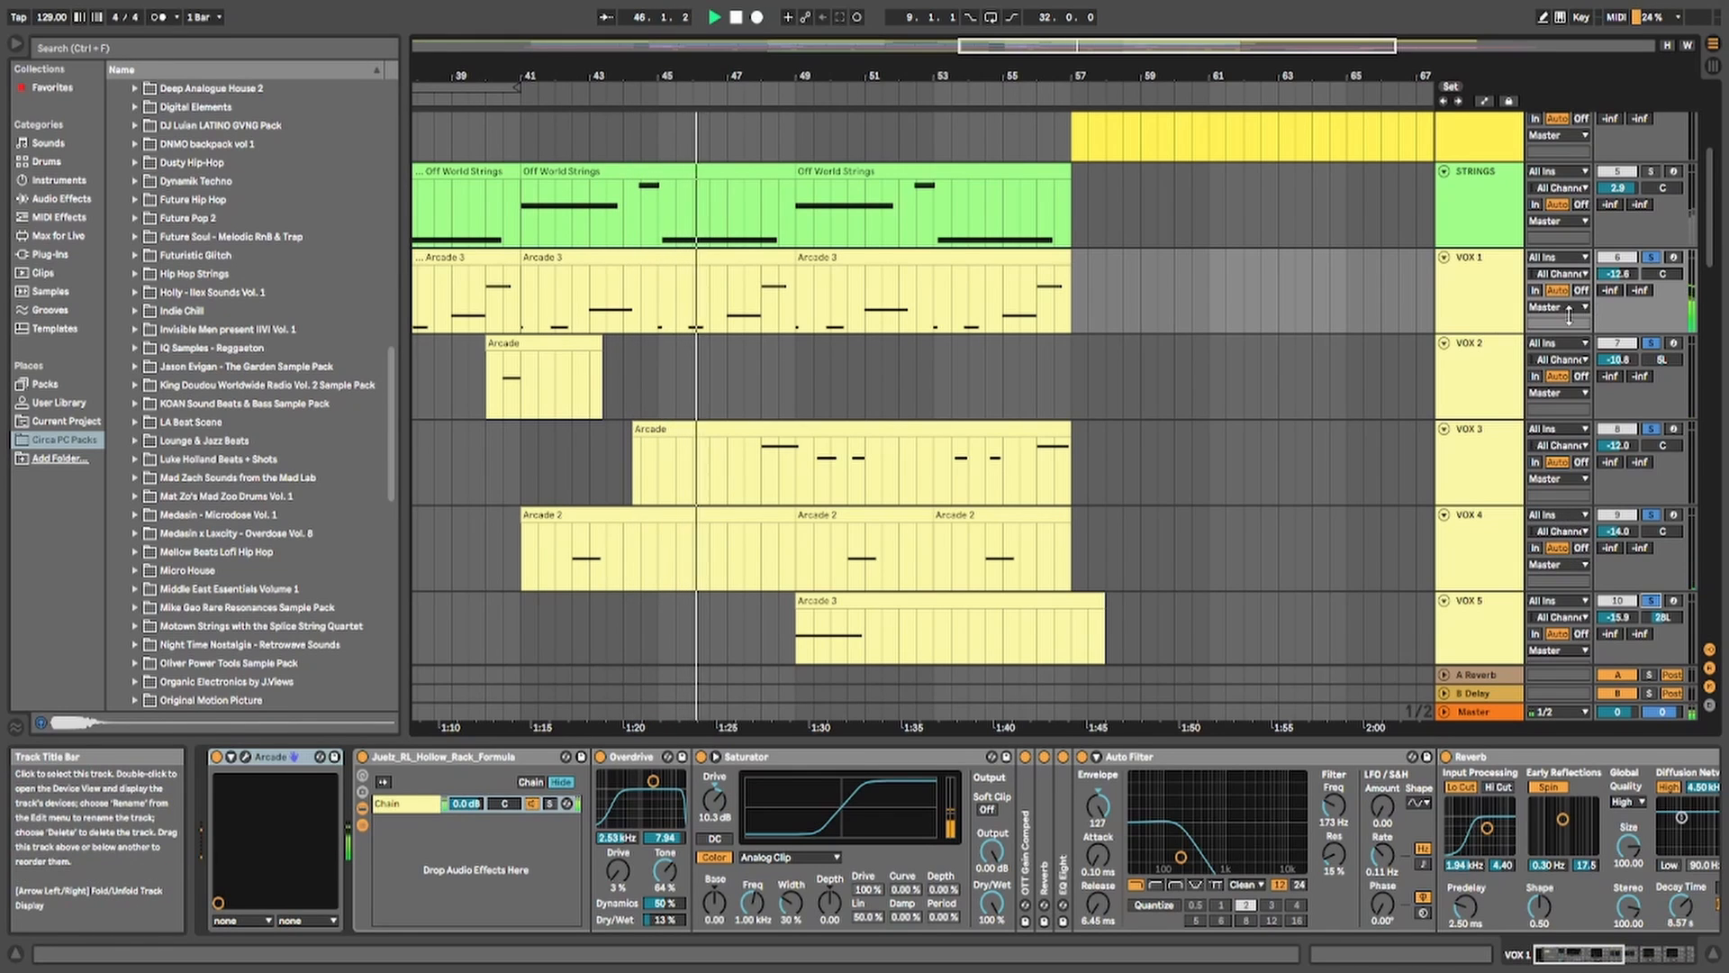
drag(1145, 48, 1126, 52)
key(a)
key(a)
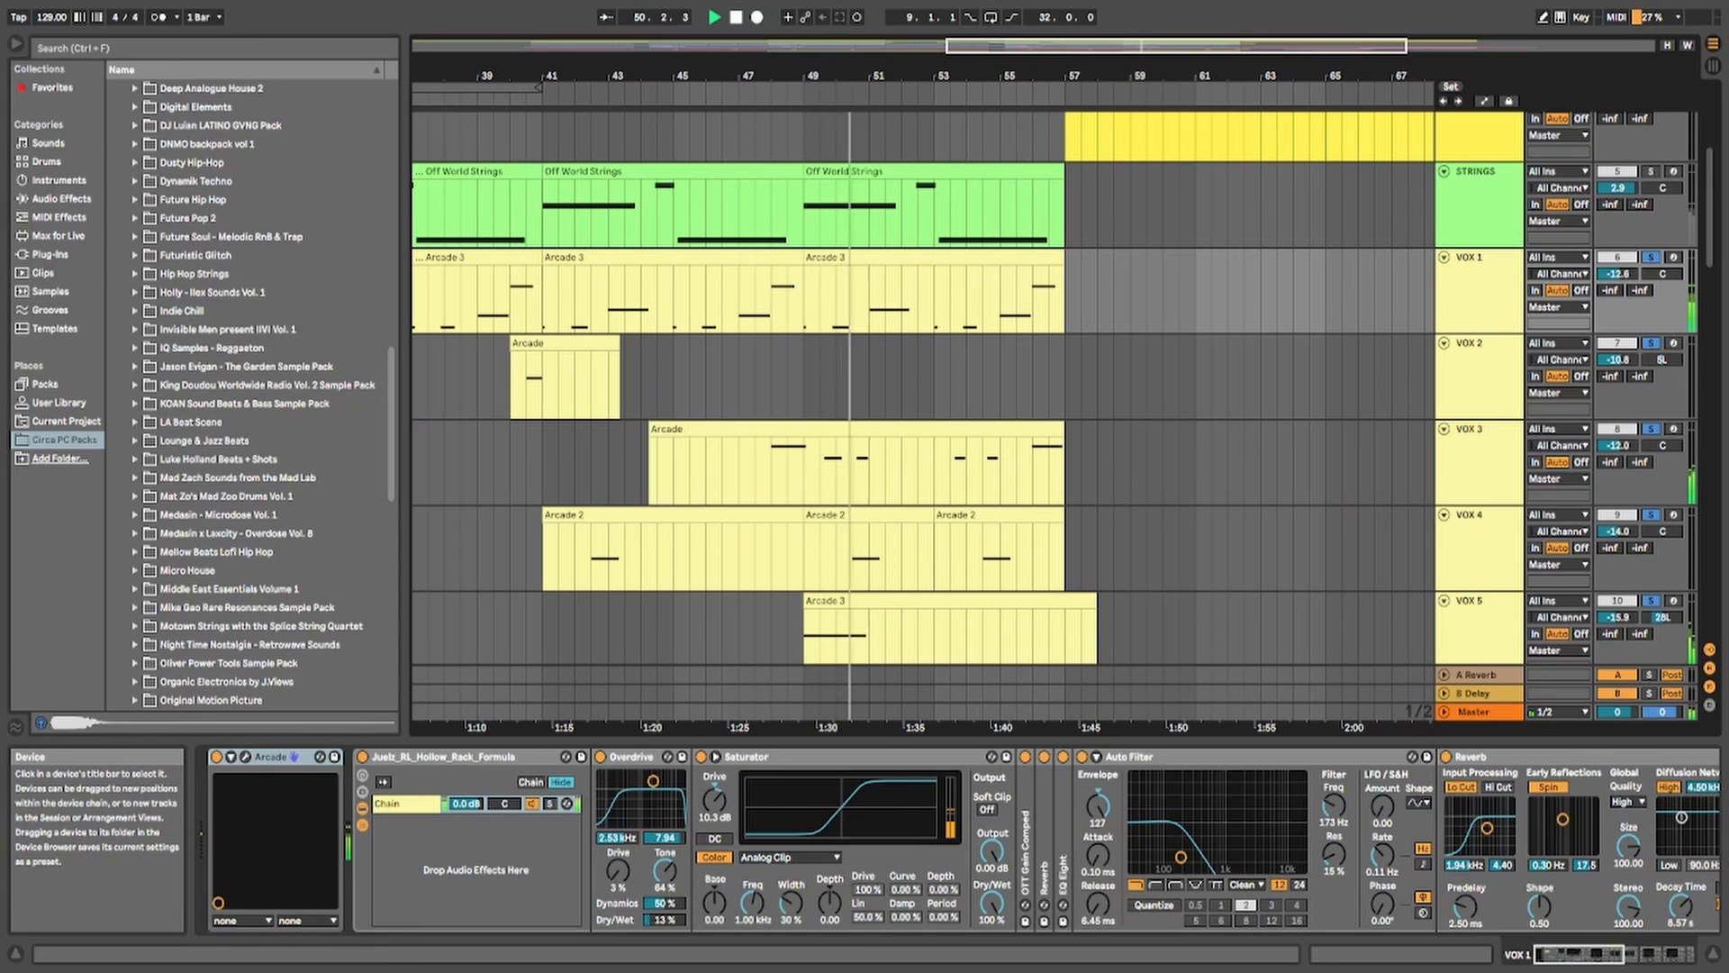
click(1654, 259)
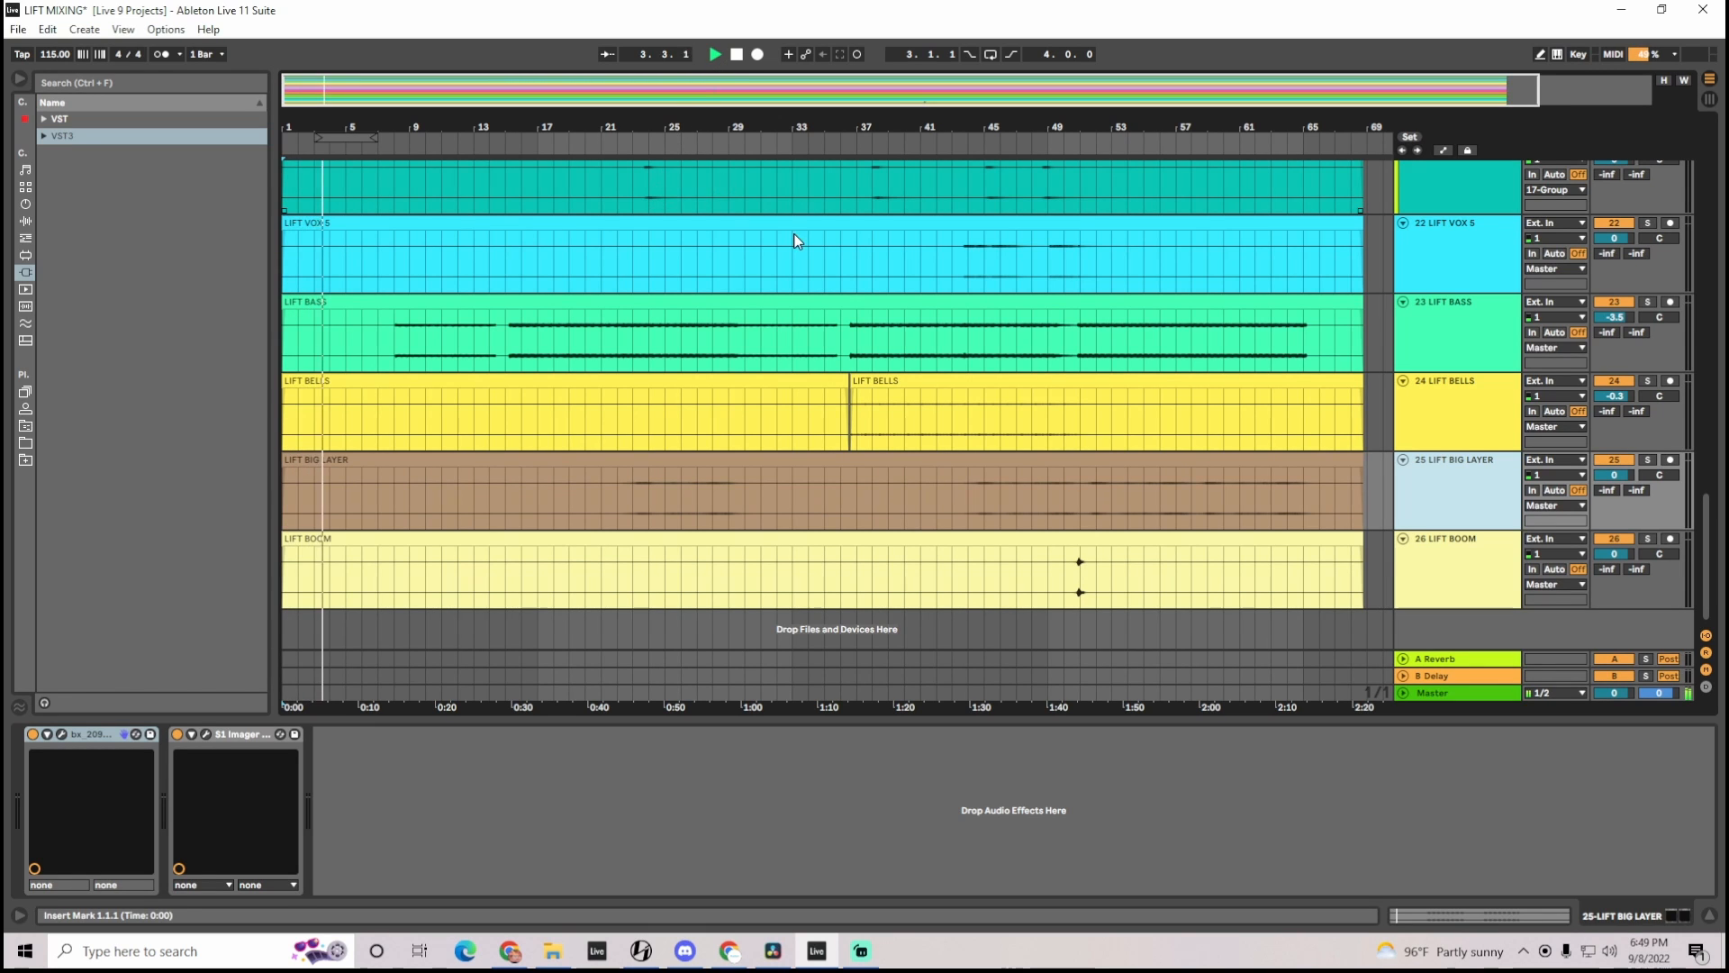
Select the LIFT BOOM track and inspect its bx_2098 EQ plugin, closing the plugin window when done
click(1458, 561)
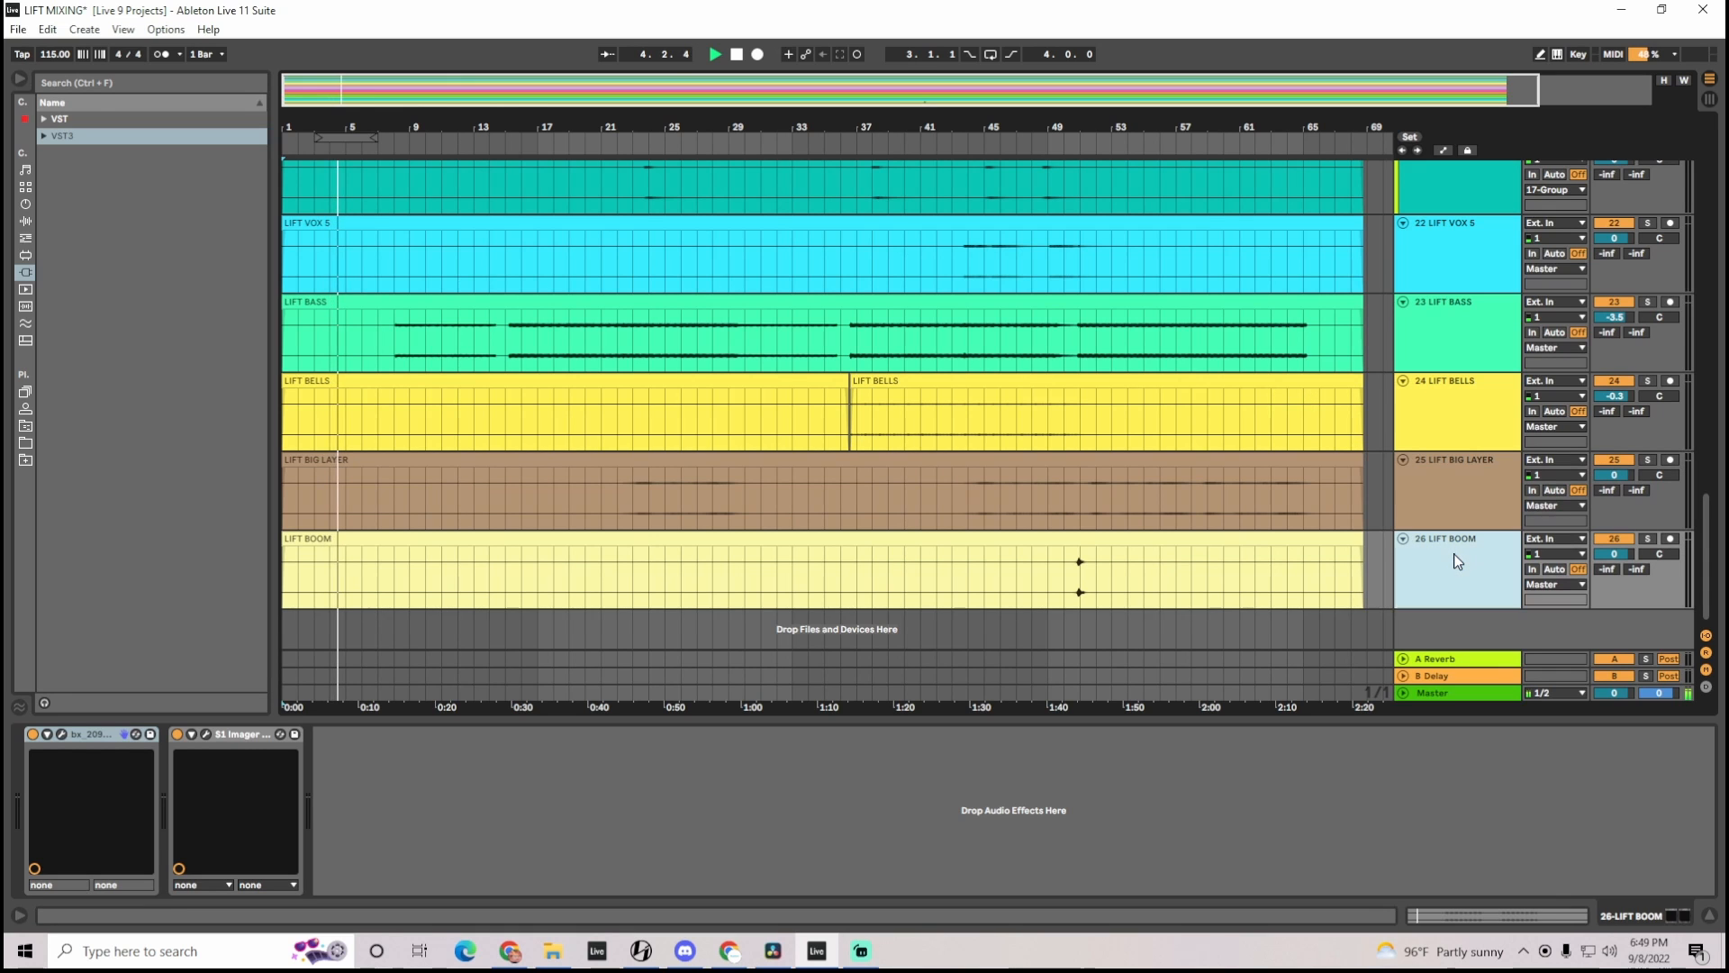
click(65, 733)
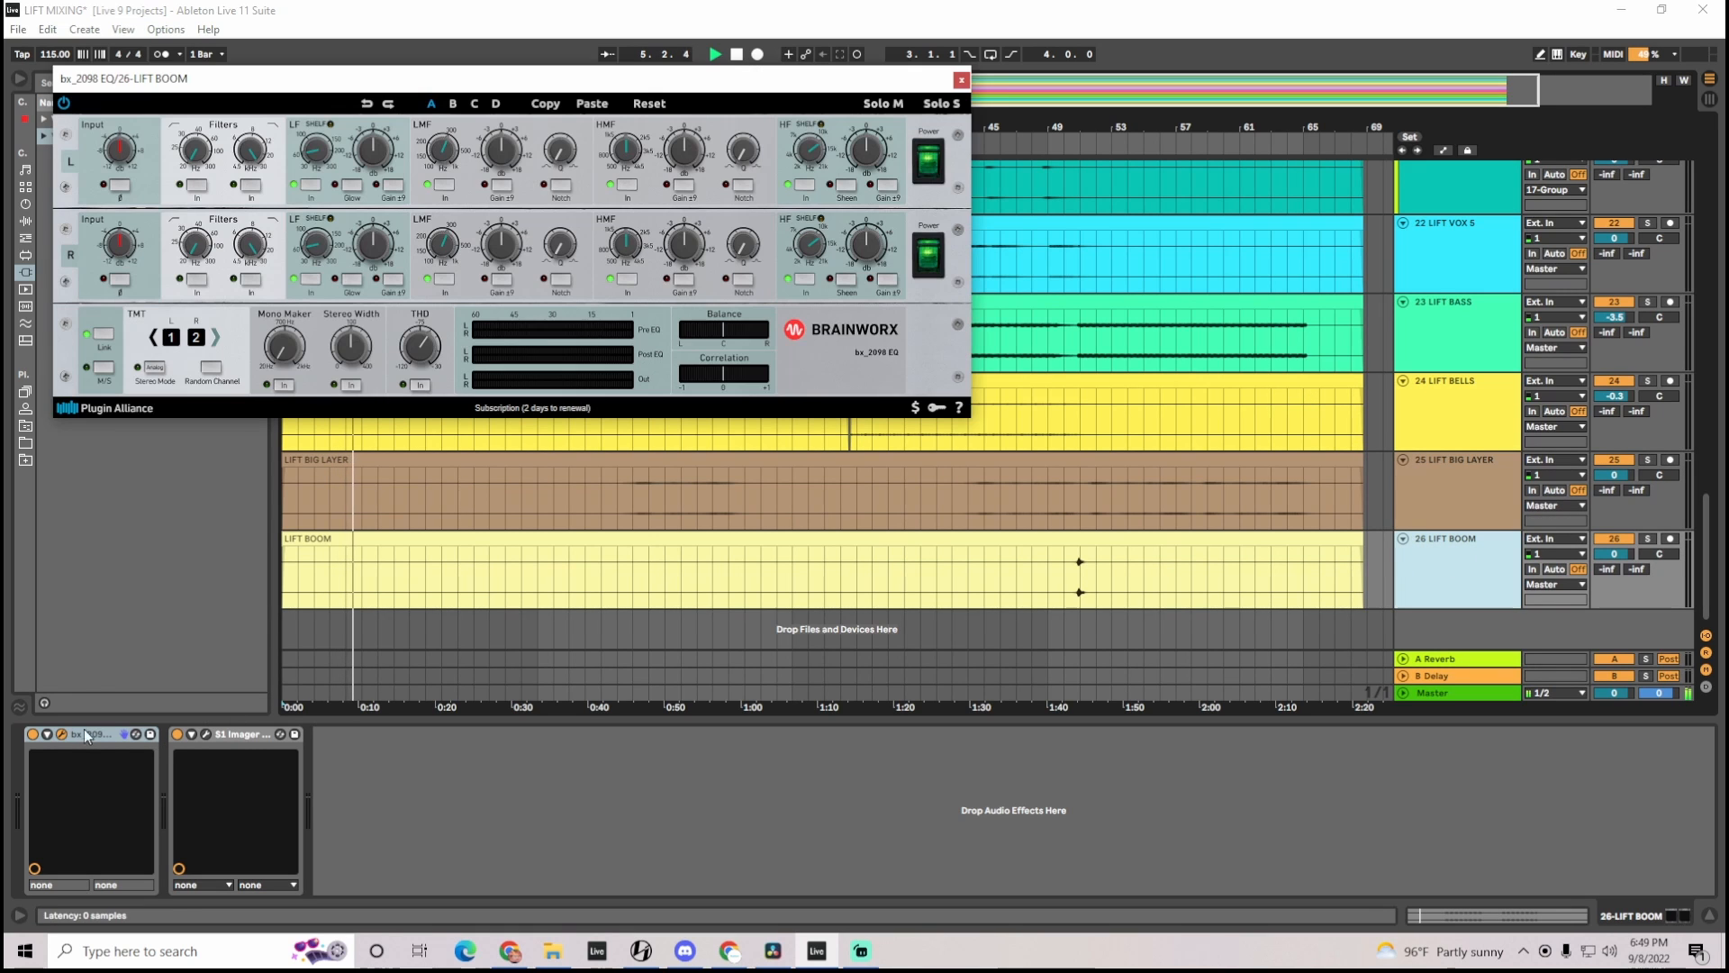
click(962, 80)
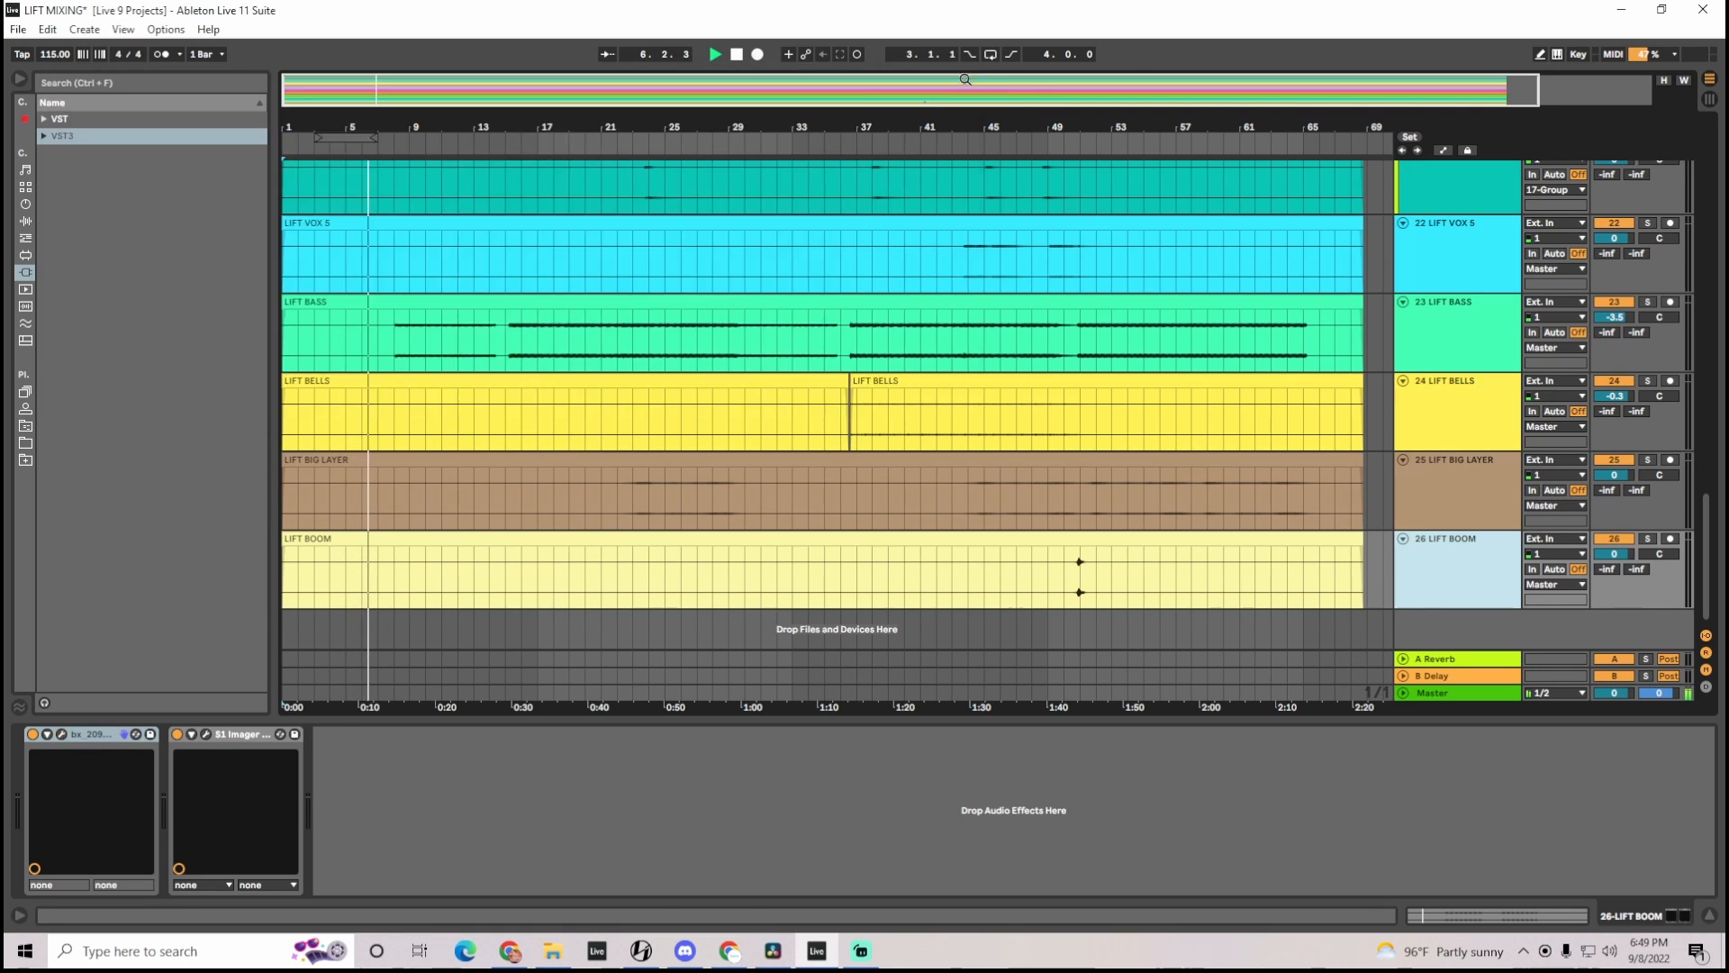
Examine the SPL Passeq and Dangerous BAX EQ settings on the Master track side by side and close both plugins
click(1441, 696)
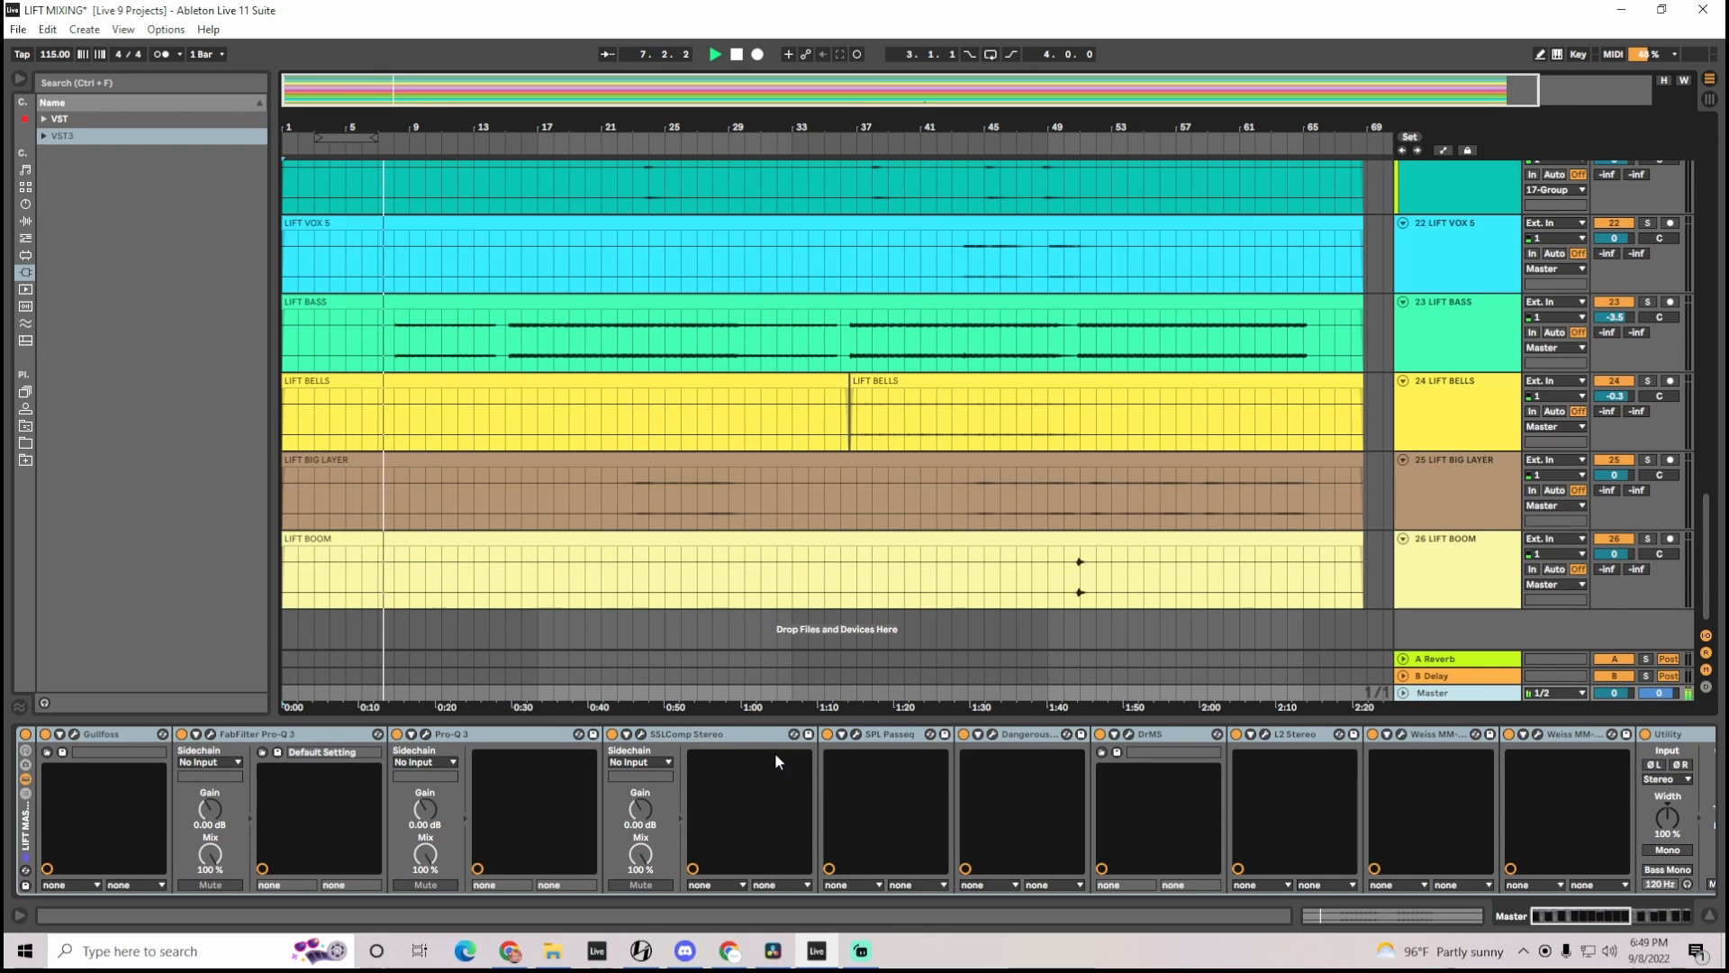
click(853, 734)
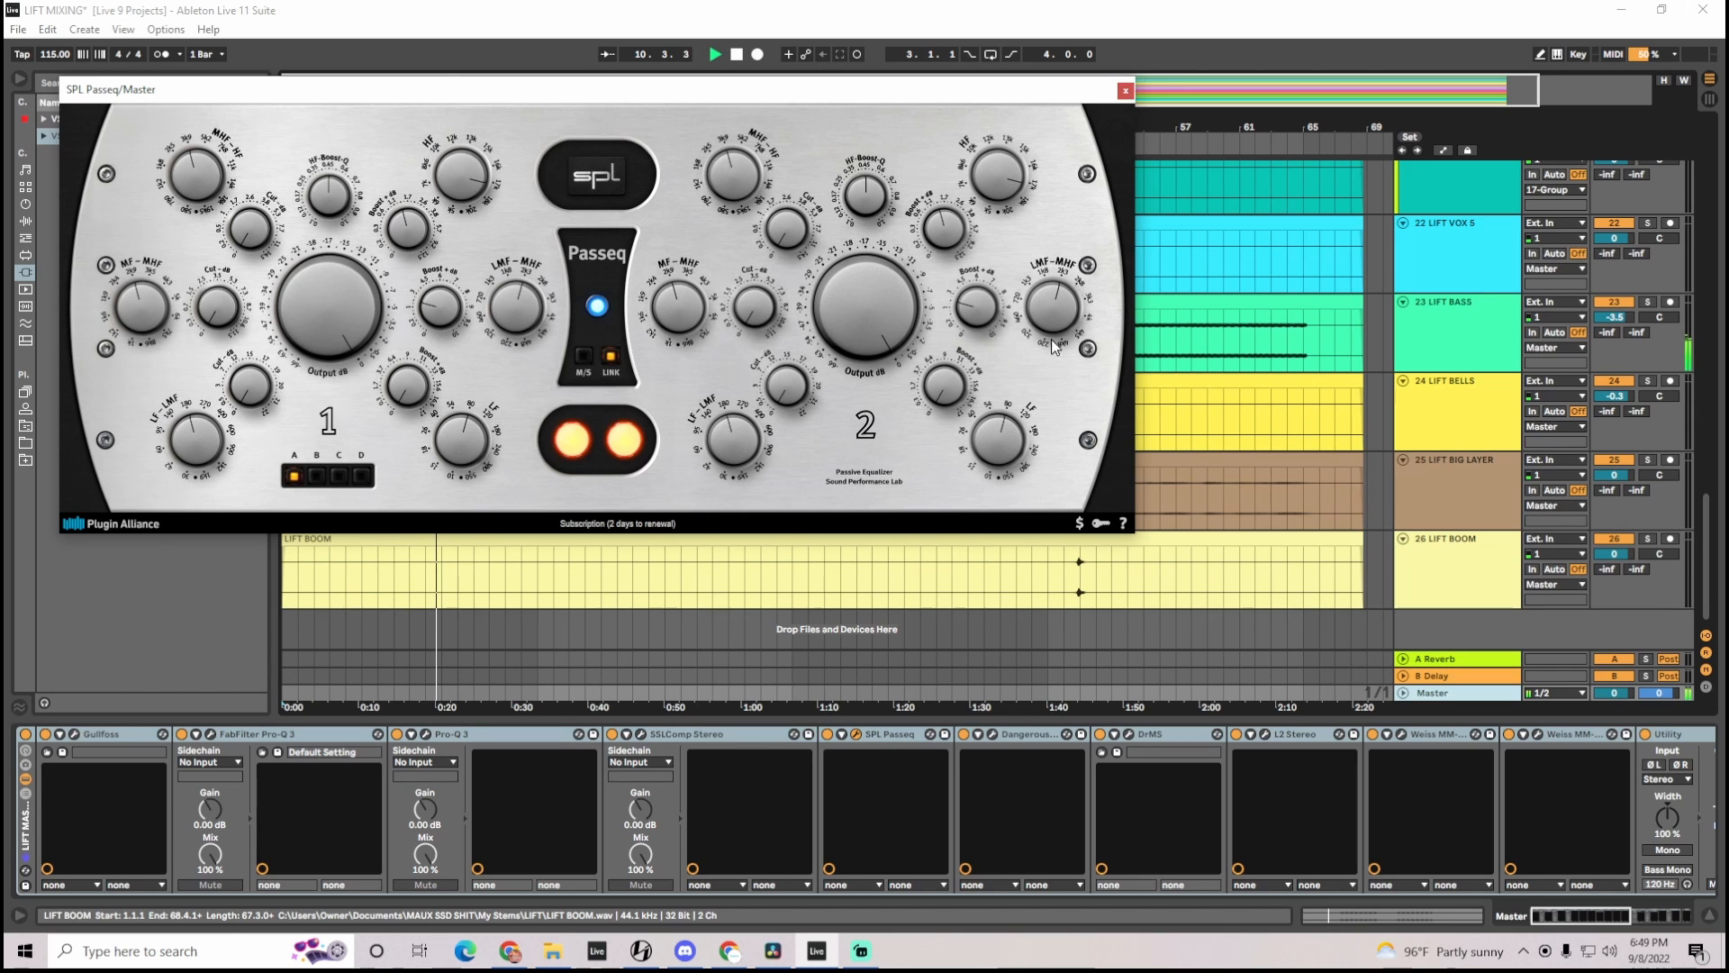
click(994, 735)
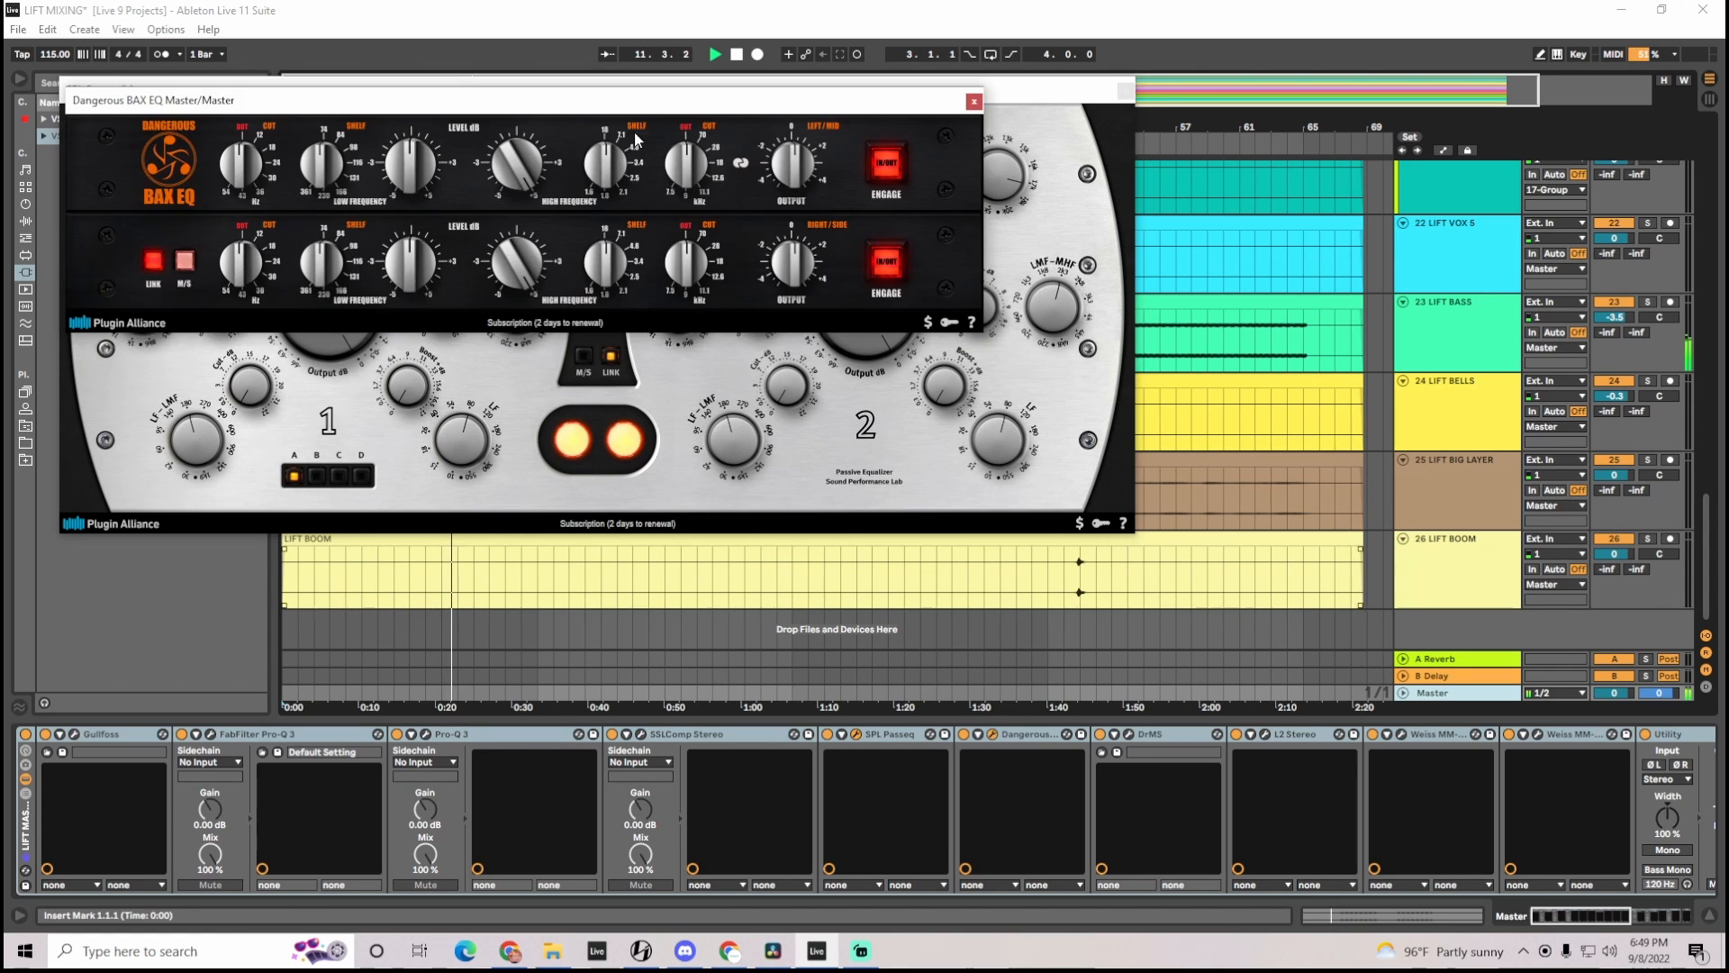
drag(595, 110, 947, 385)
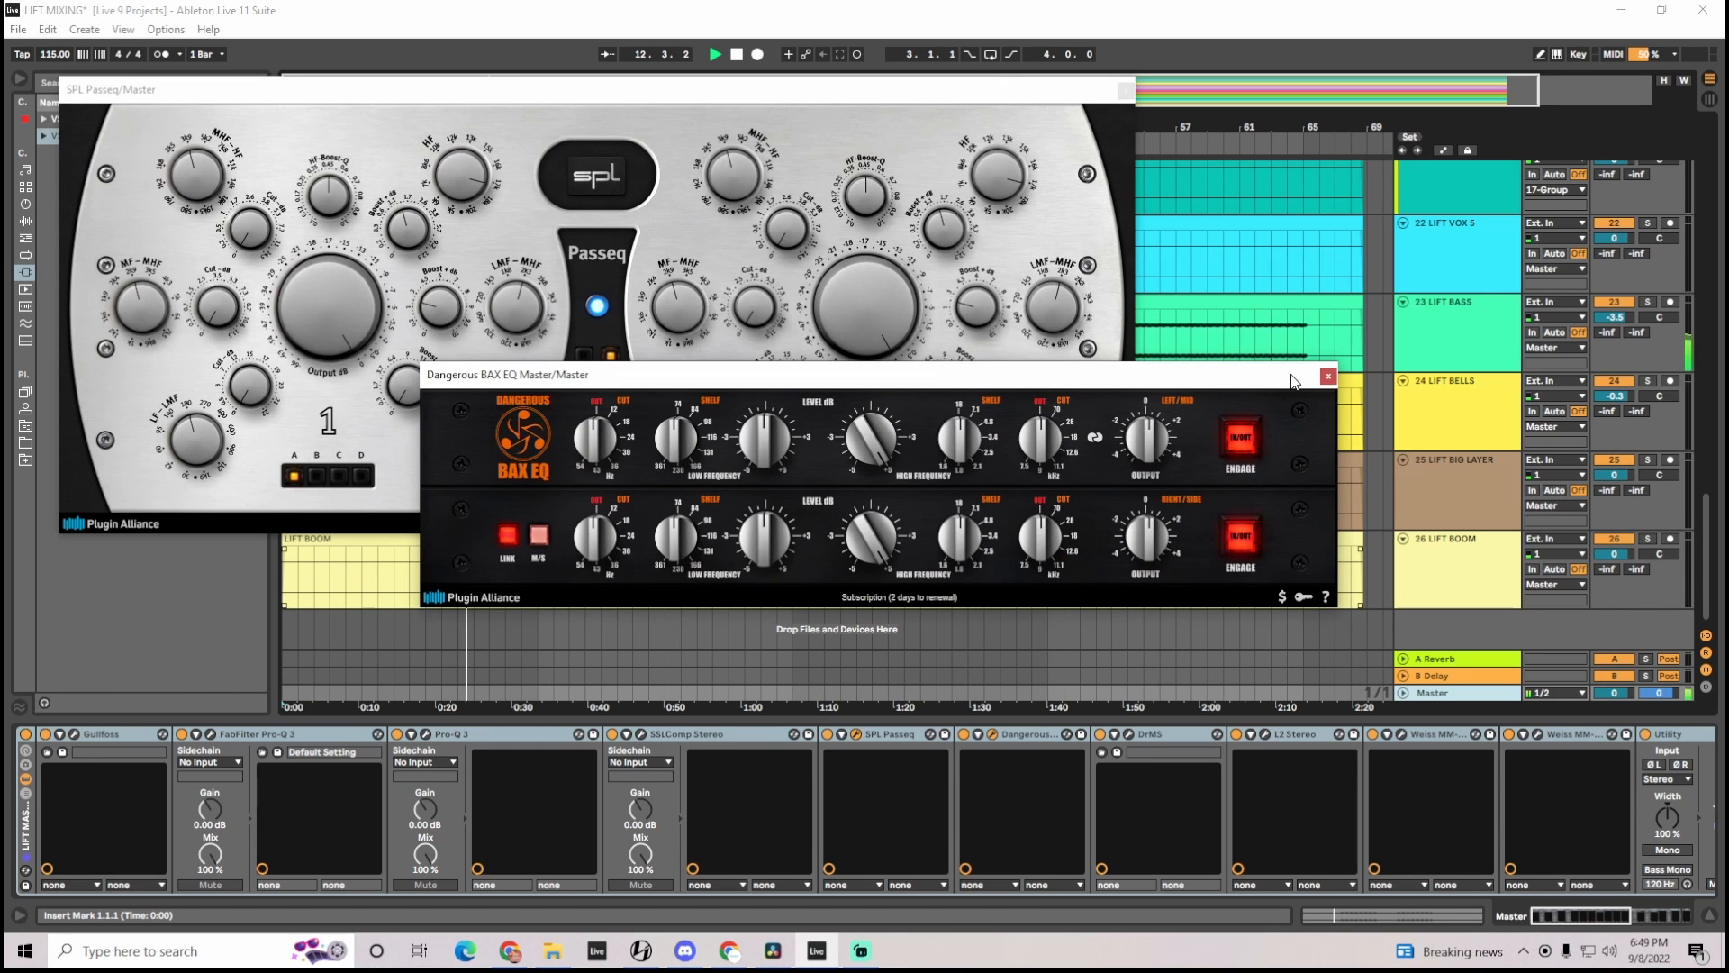
click(1328, 377)
click(1127, 90)
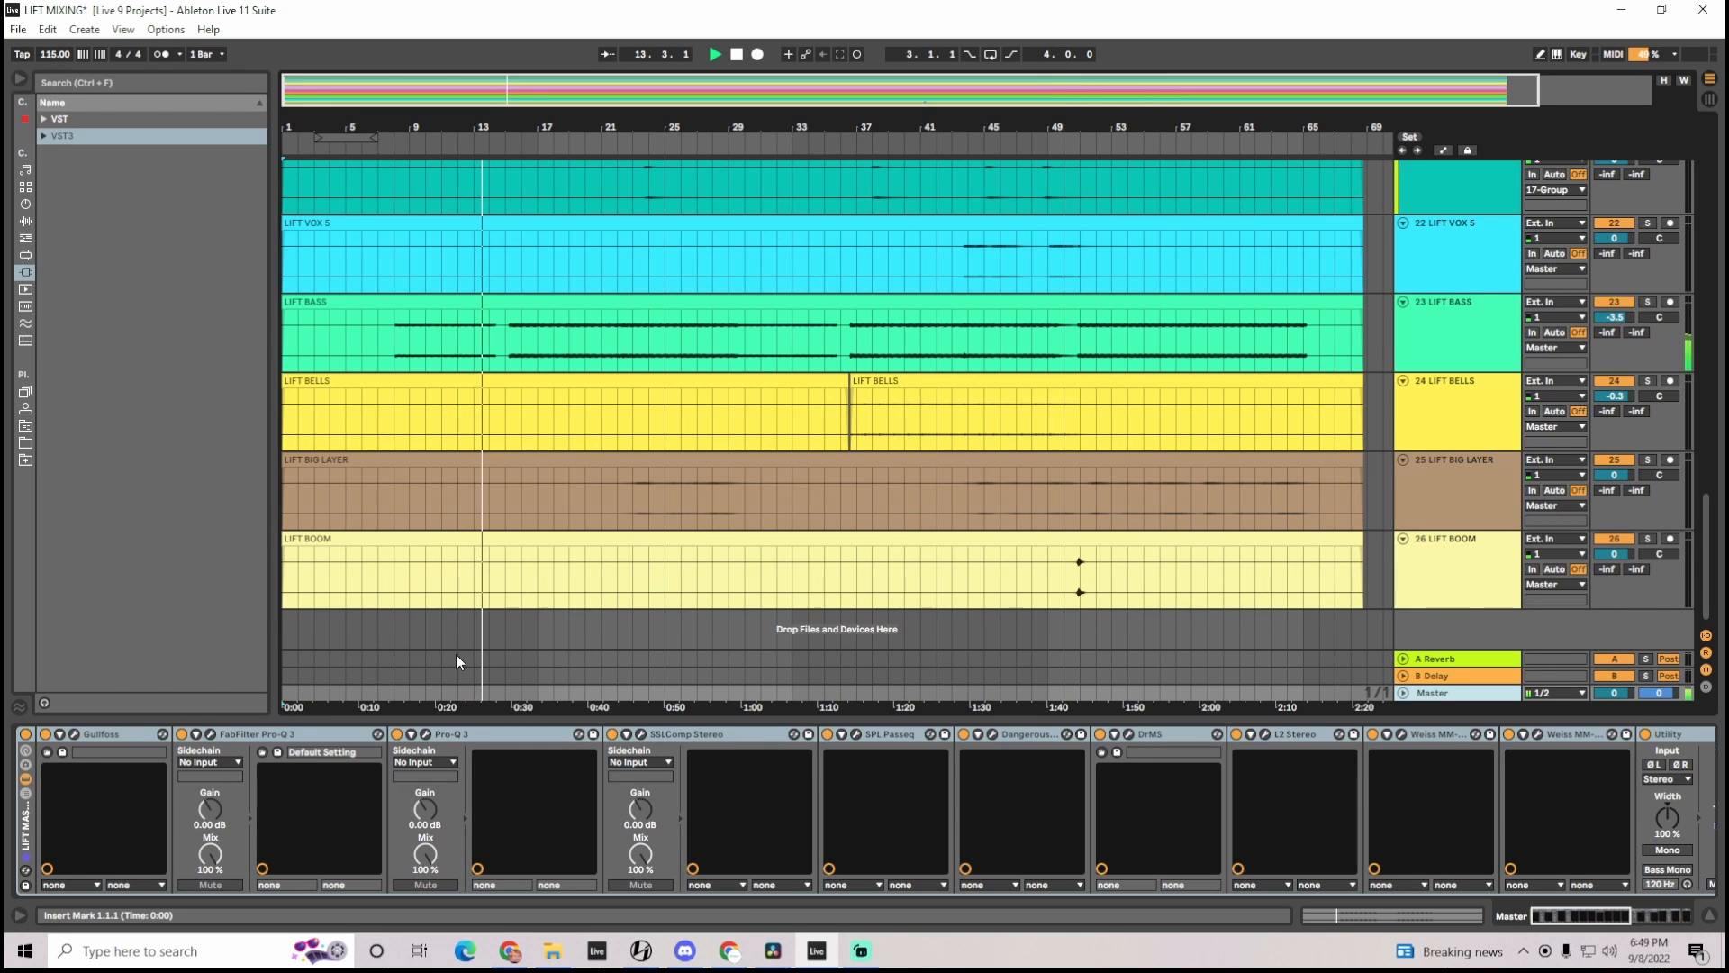
Inspect the first FabFilter Pro-Q 3 curve and the L2 Ultramaximizer settings in the Master chain, closing each plugin window
click(211, 735)
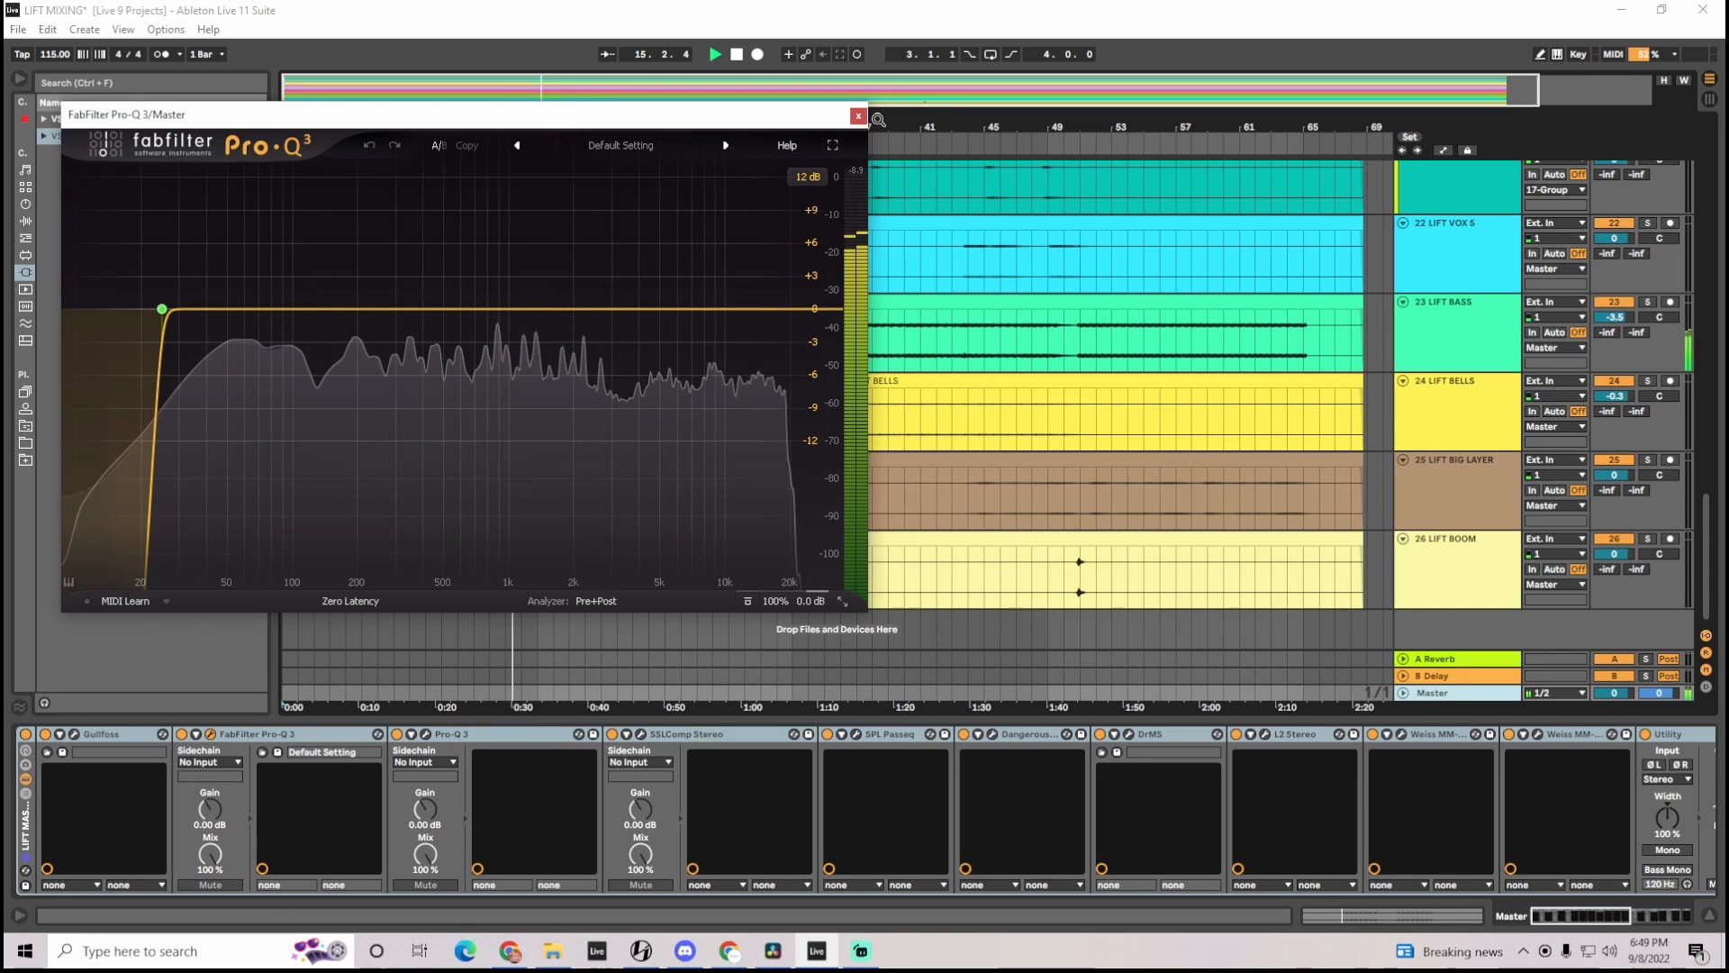
mouse_move(138, 286)
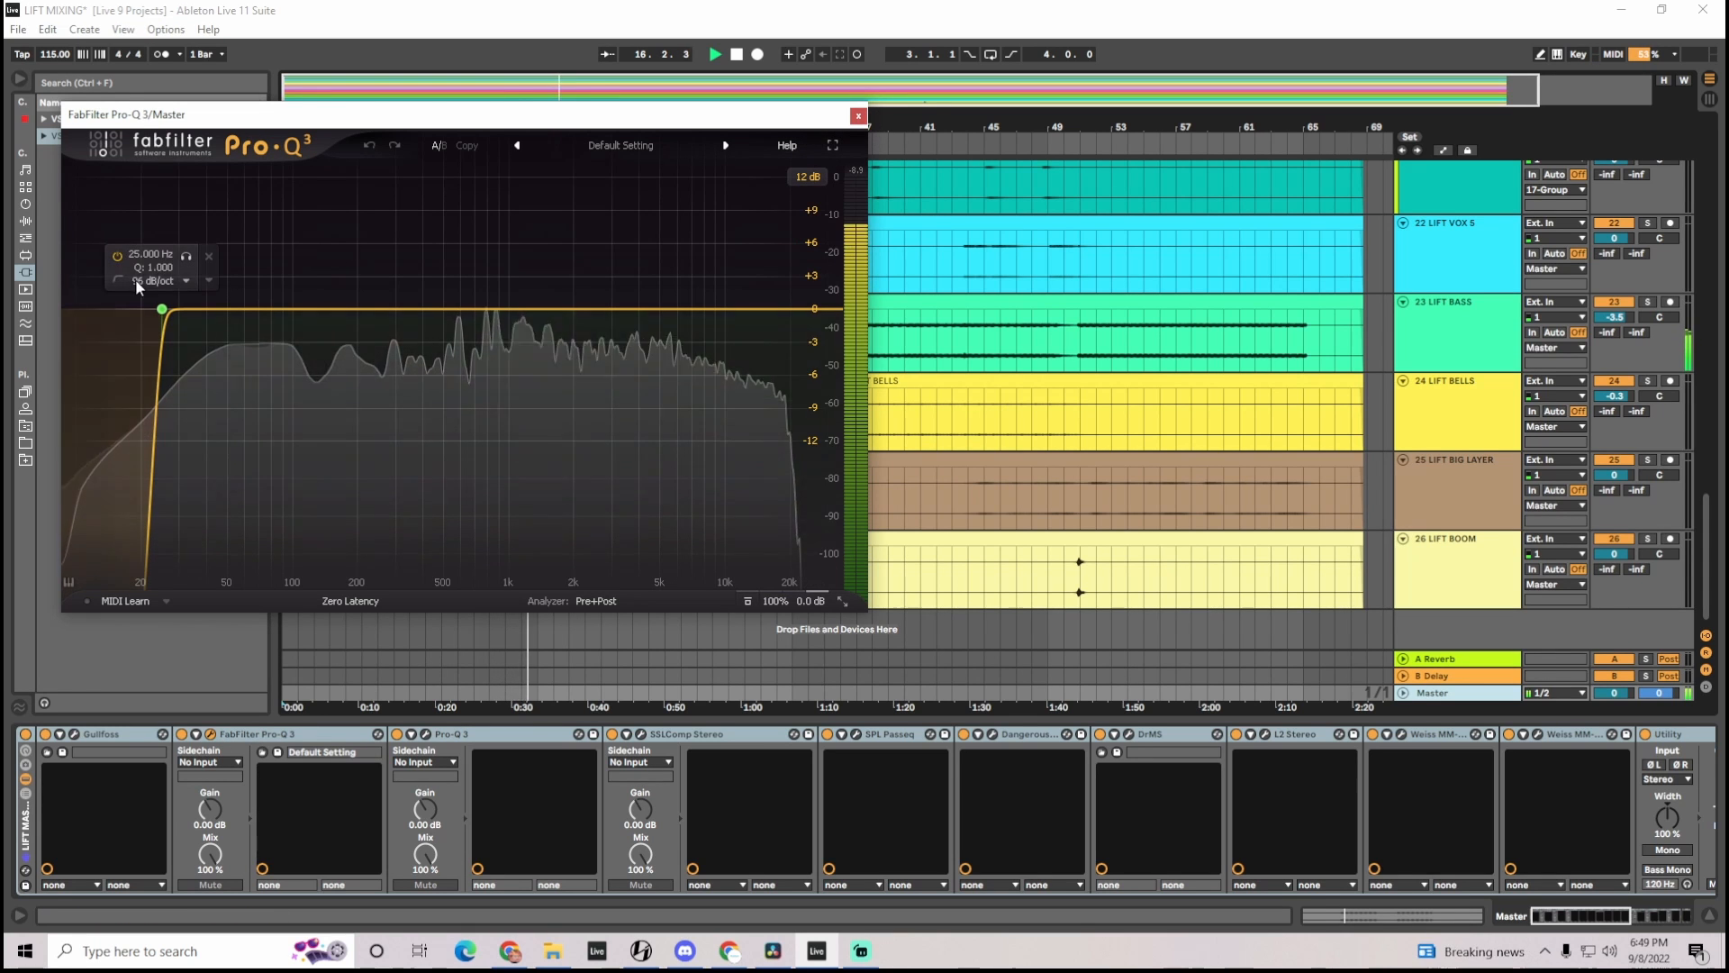
click(858, 116)
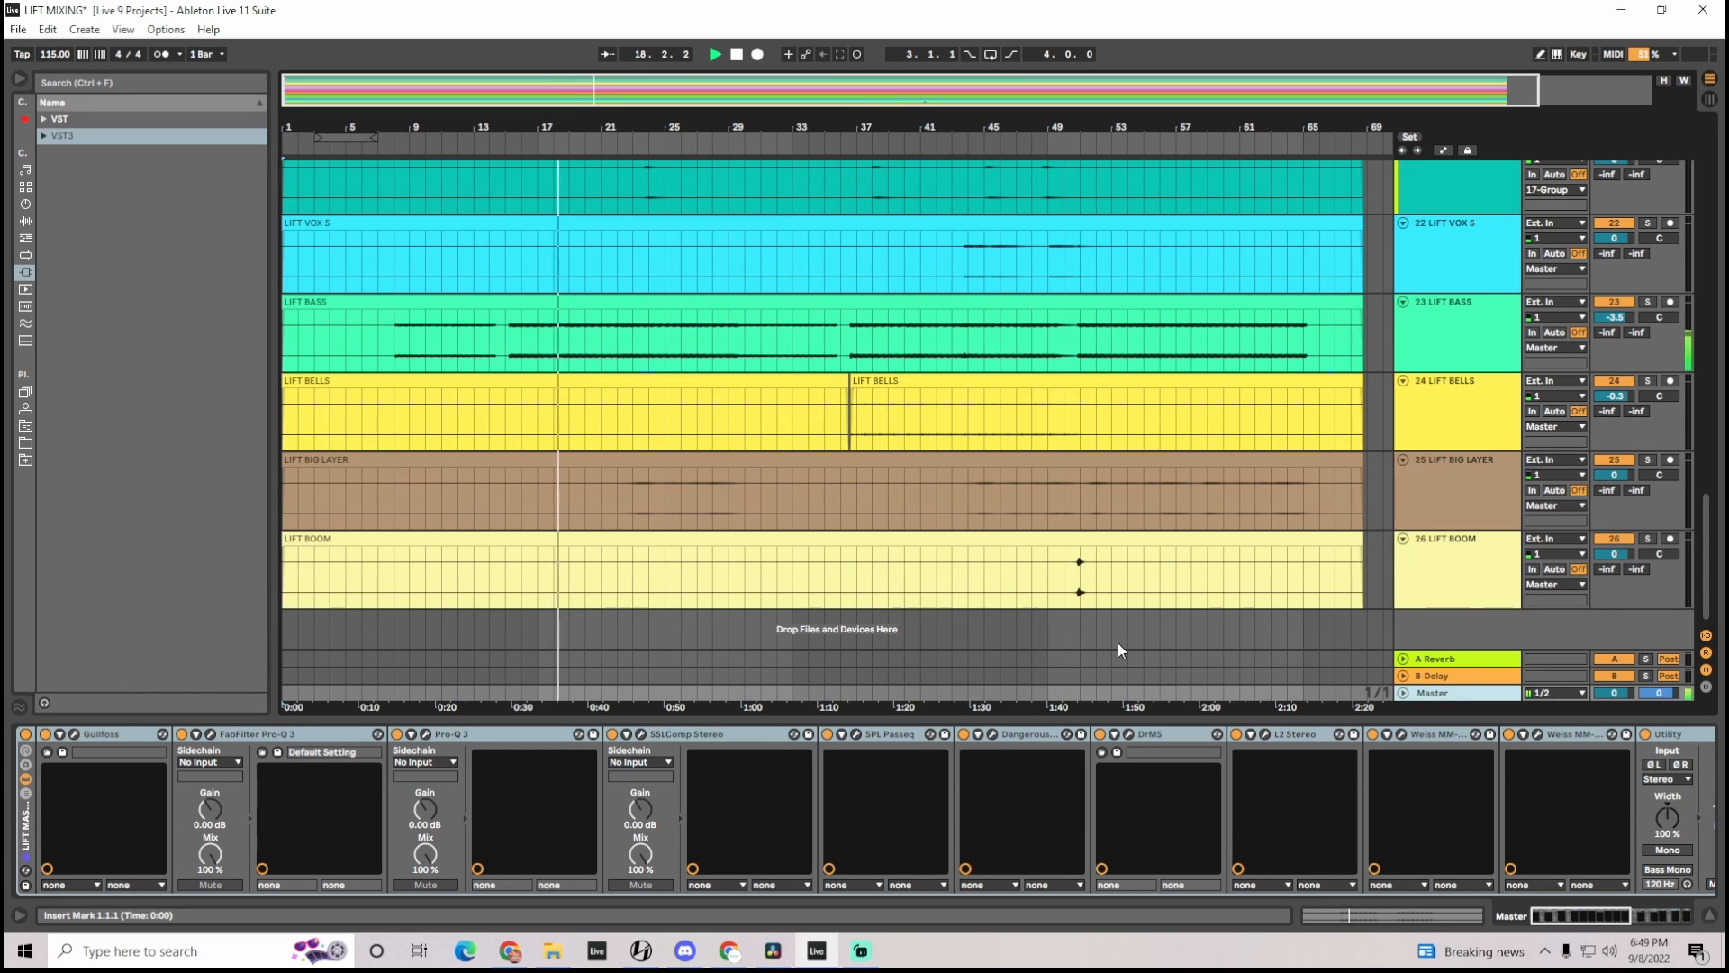
click(1266, 734)
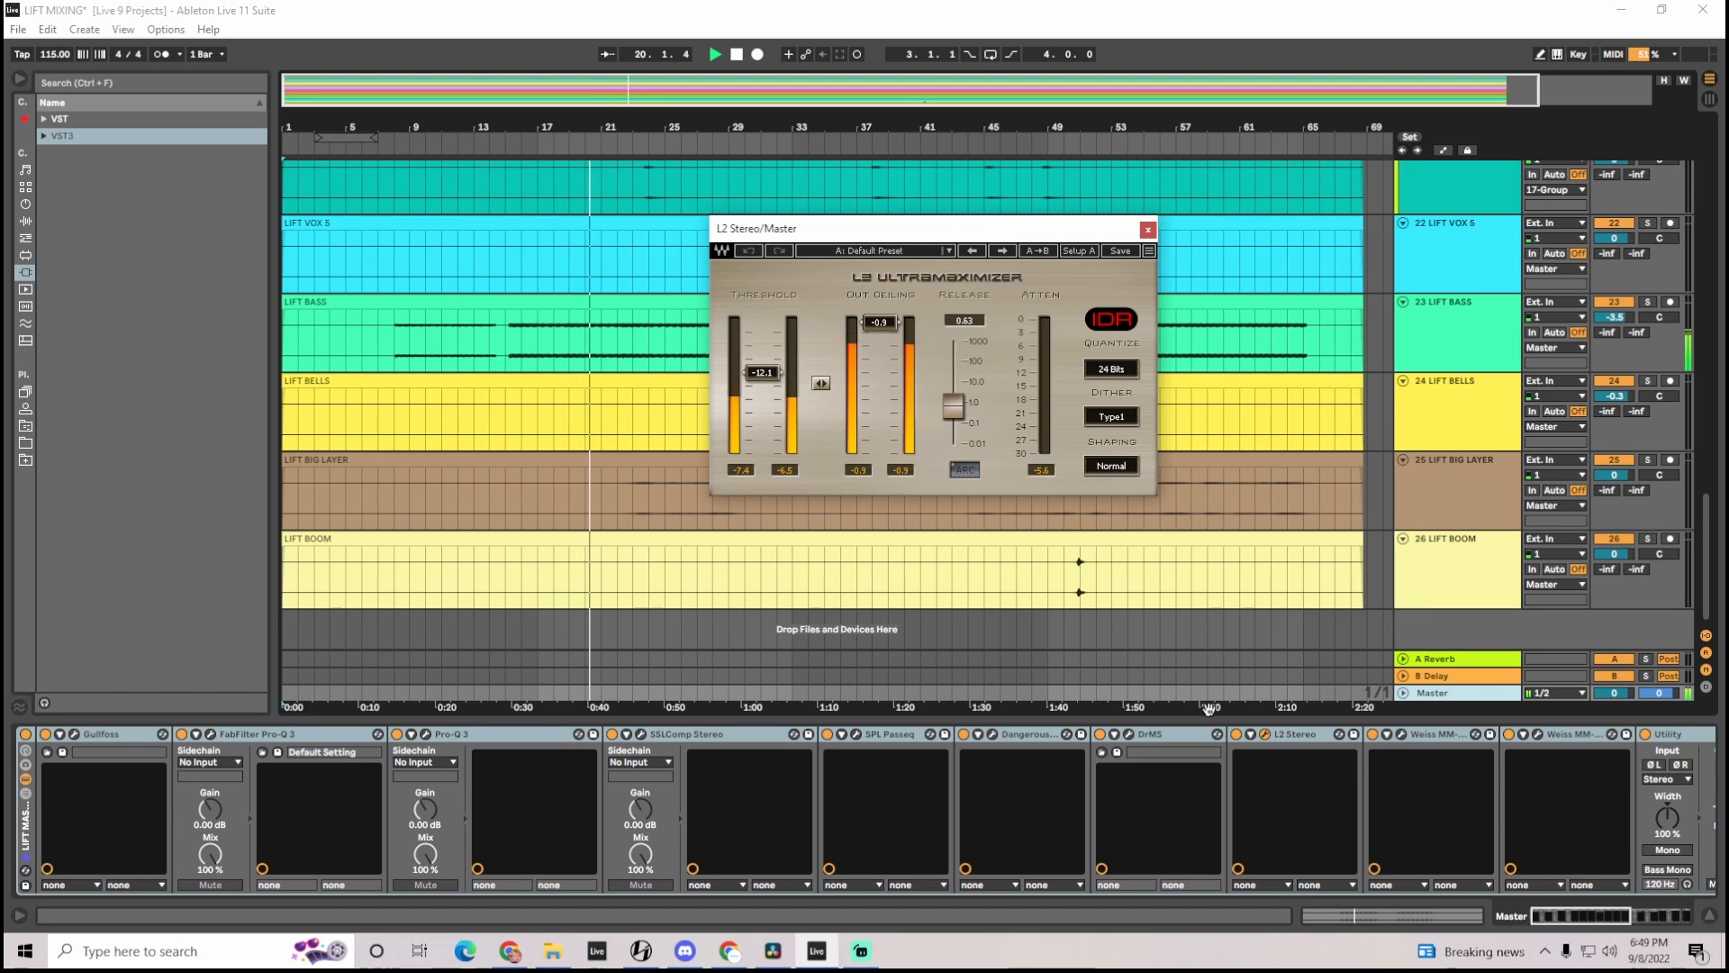
click(1147, 229)
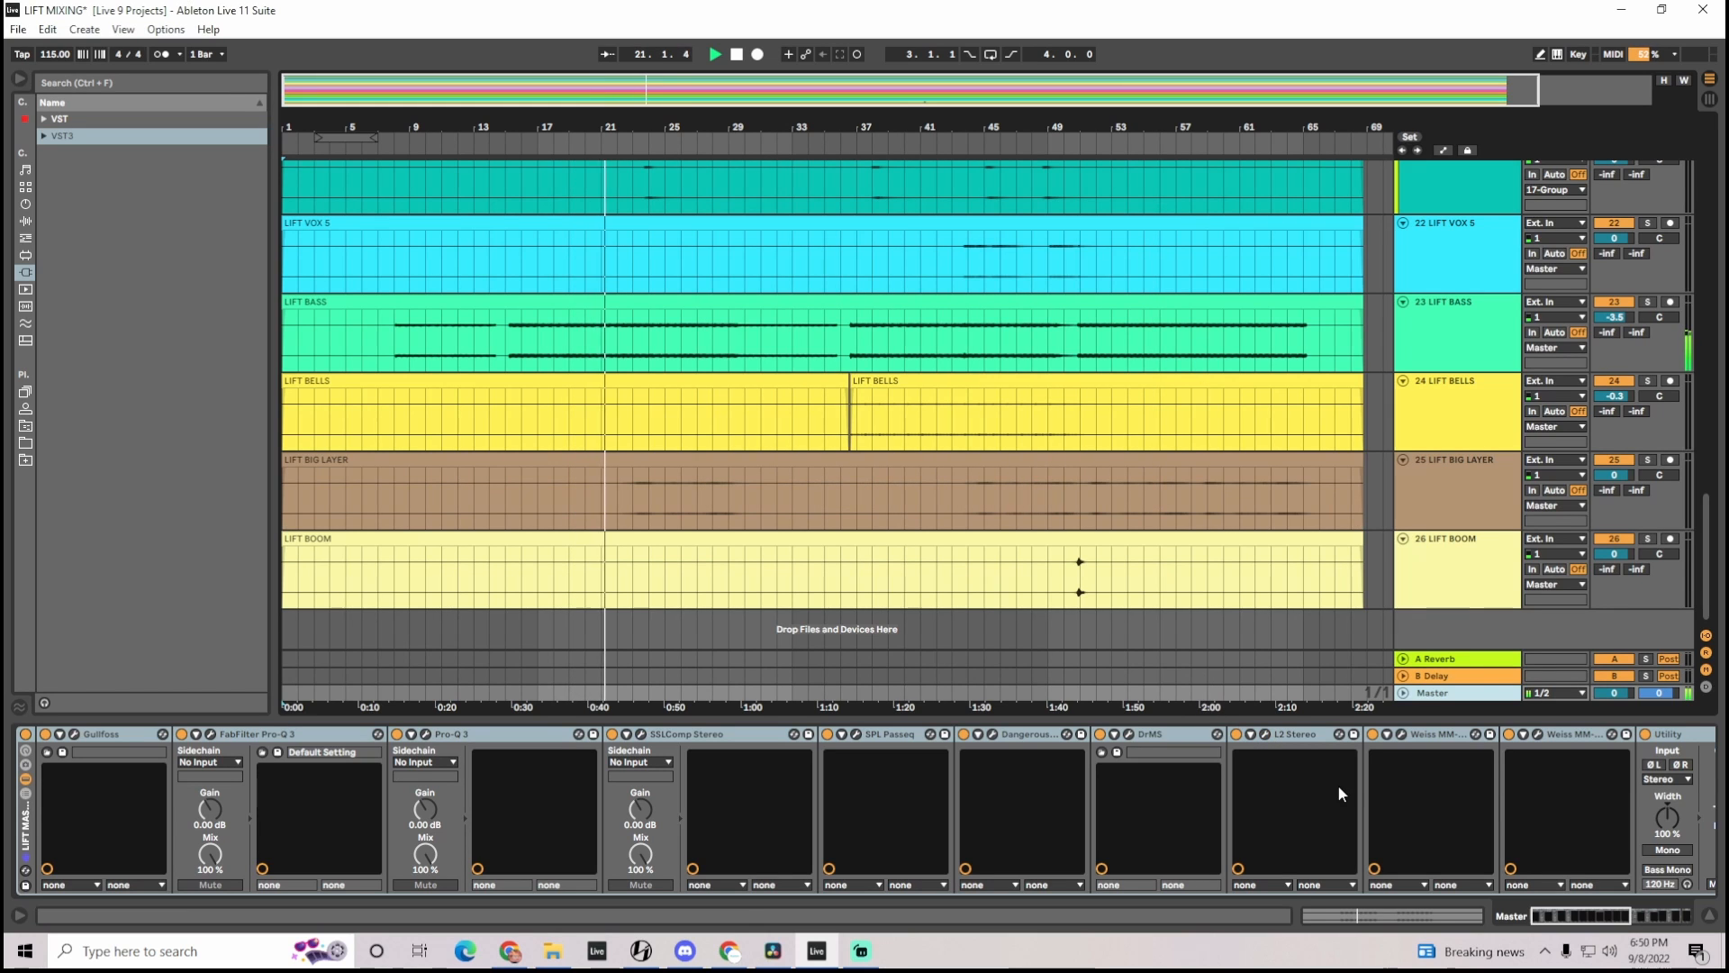
Inspect the first Weiss MM-1 maximizer on the Master and compare the sound by disabling and re-enabling the device
drag(1590, 917, 1615, 922)
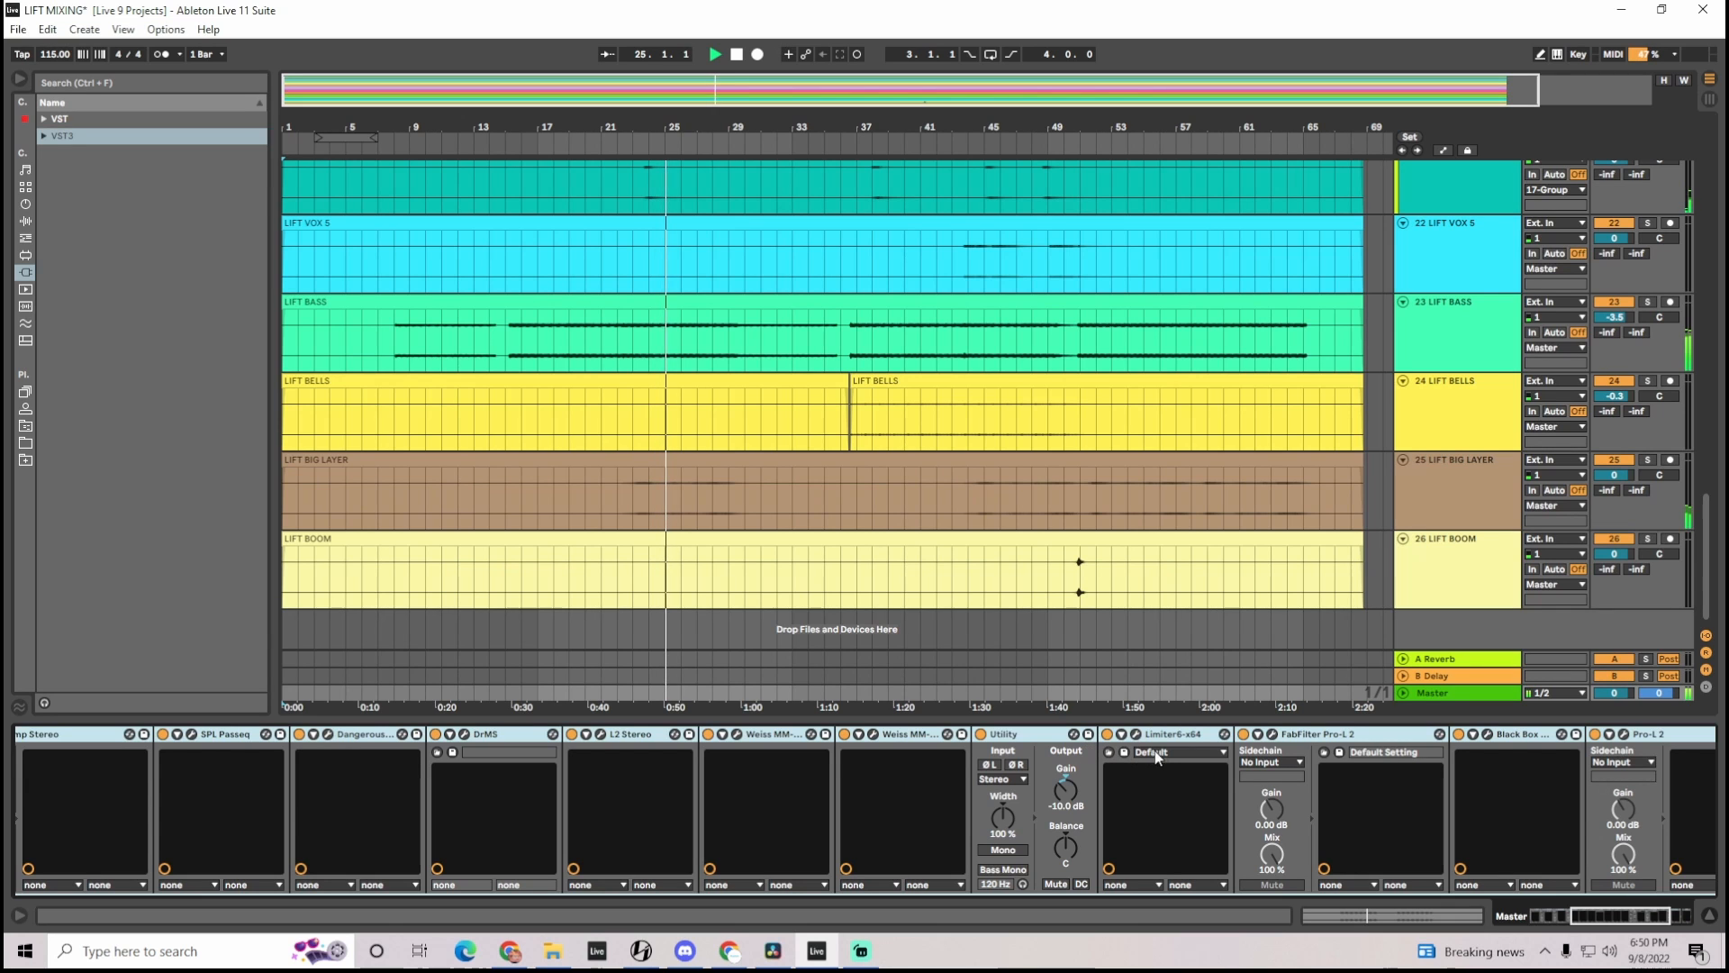
click(737, 735)
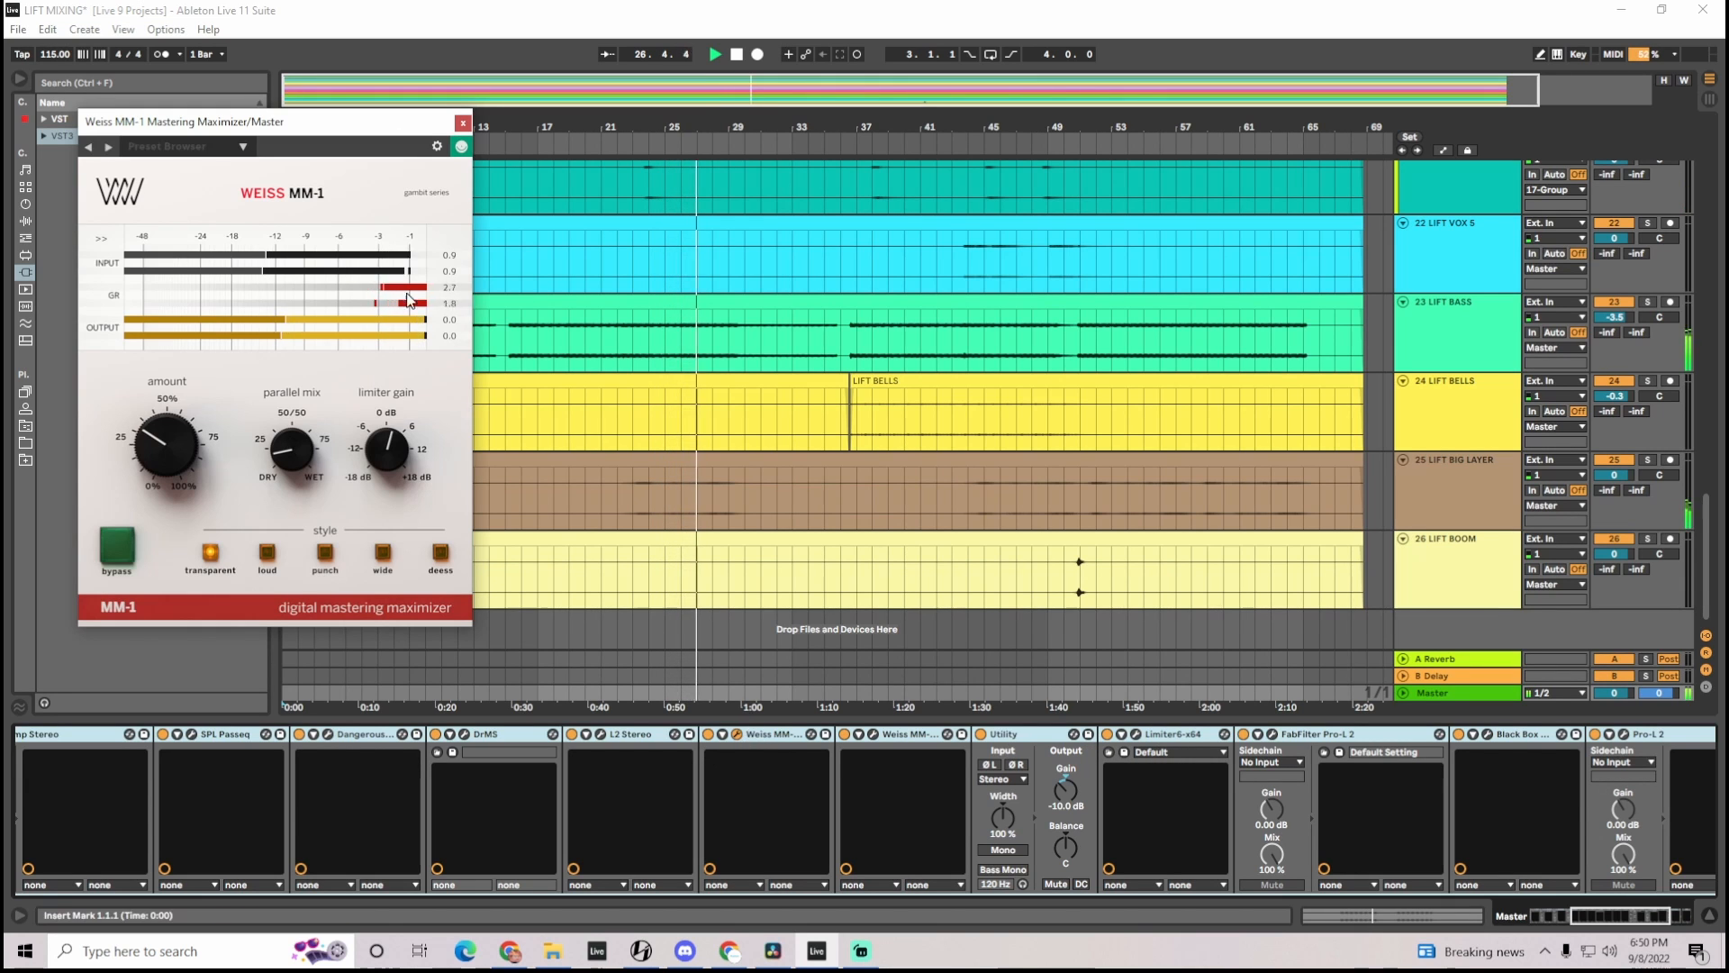
click(462, 122)
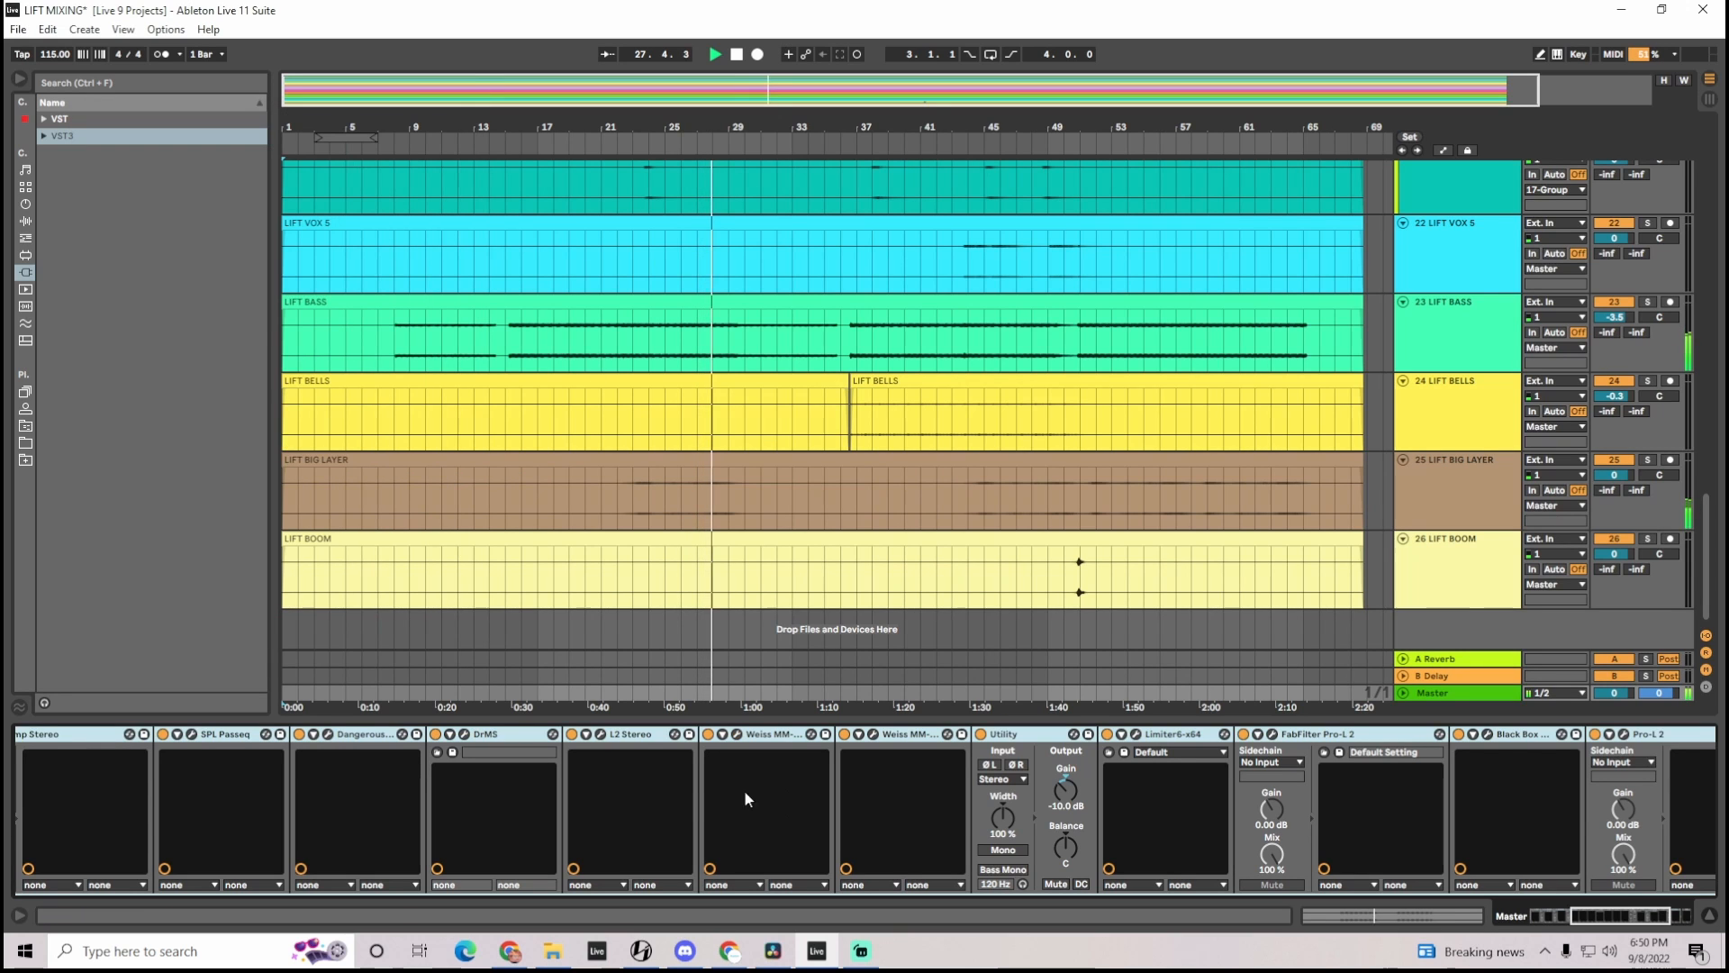
click(709, 735)
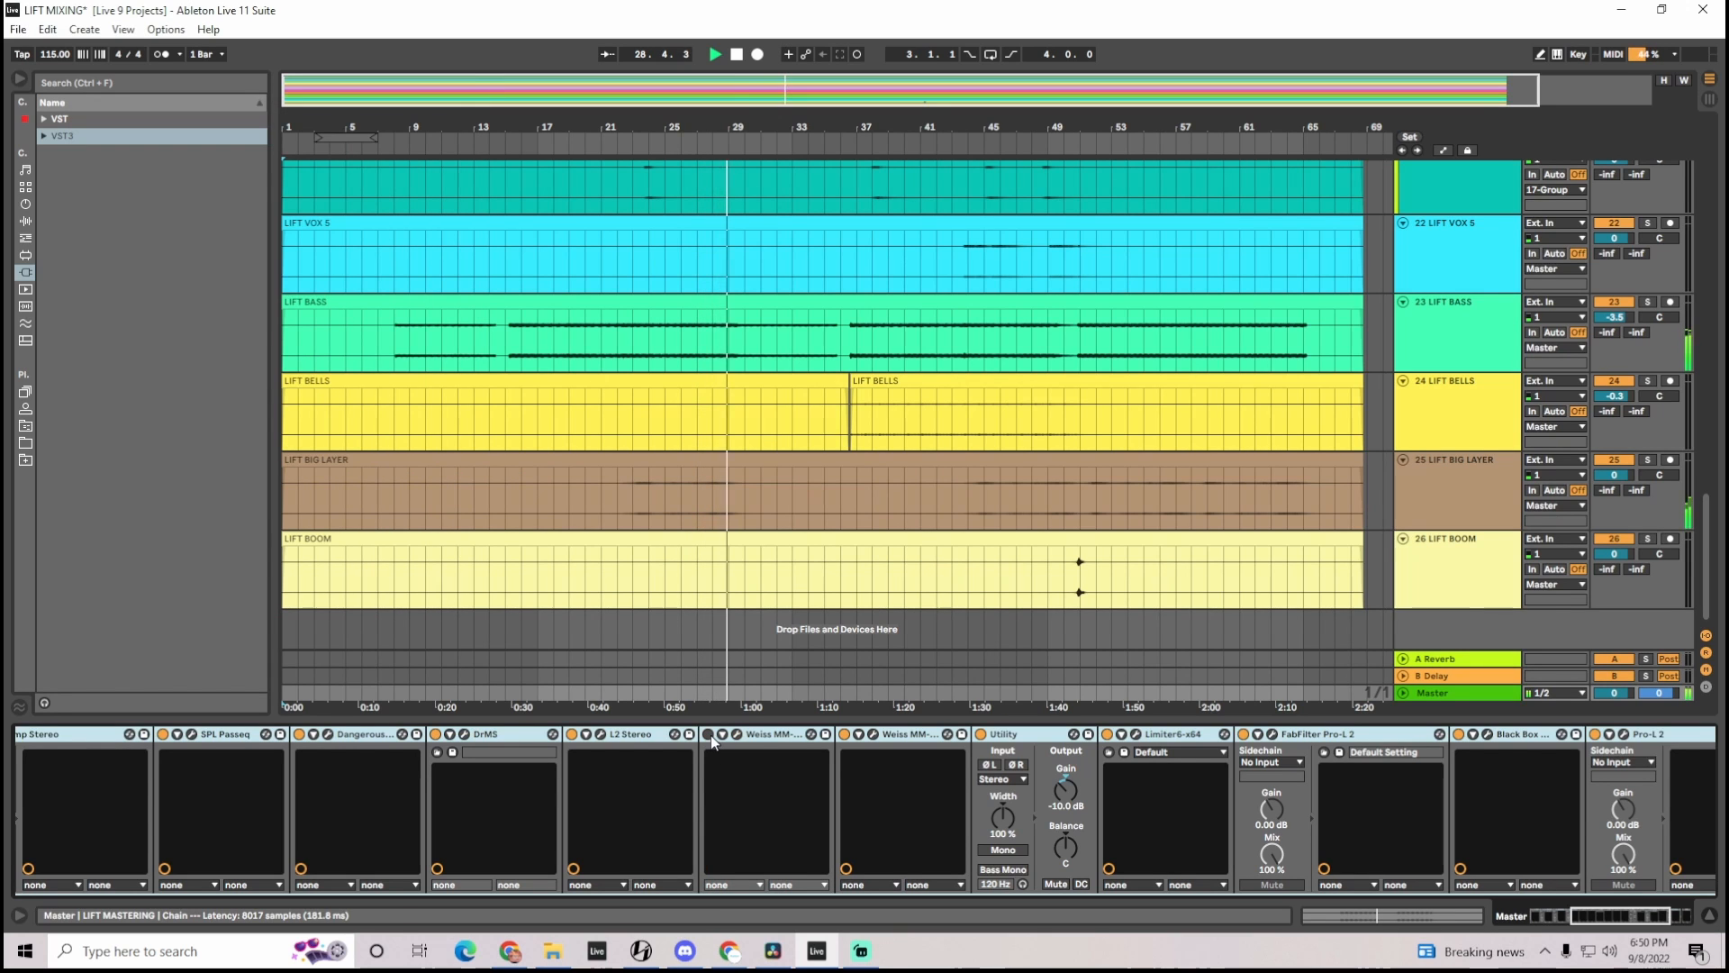
click(710, 734)
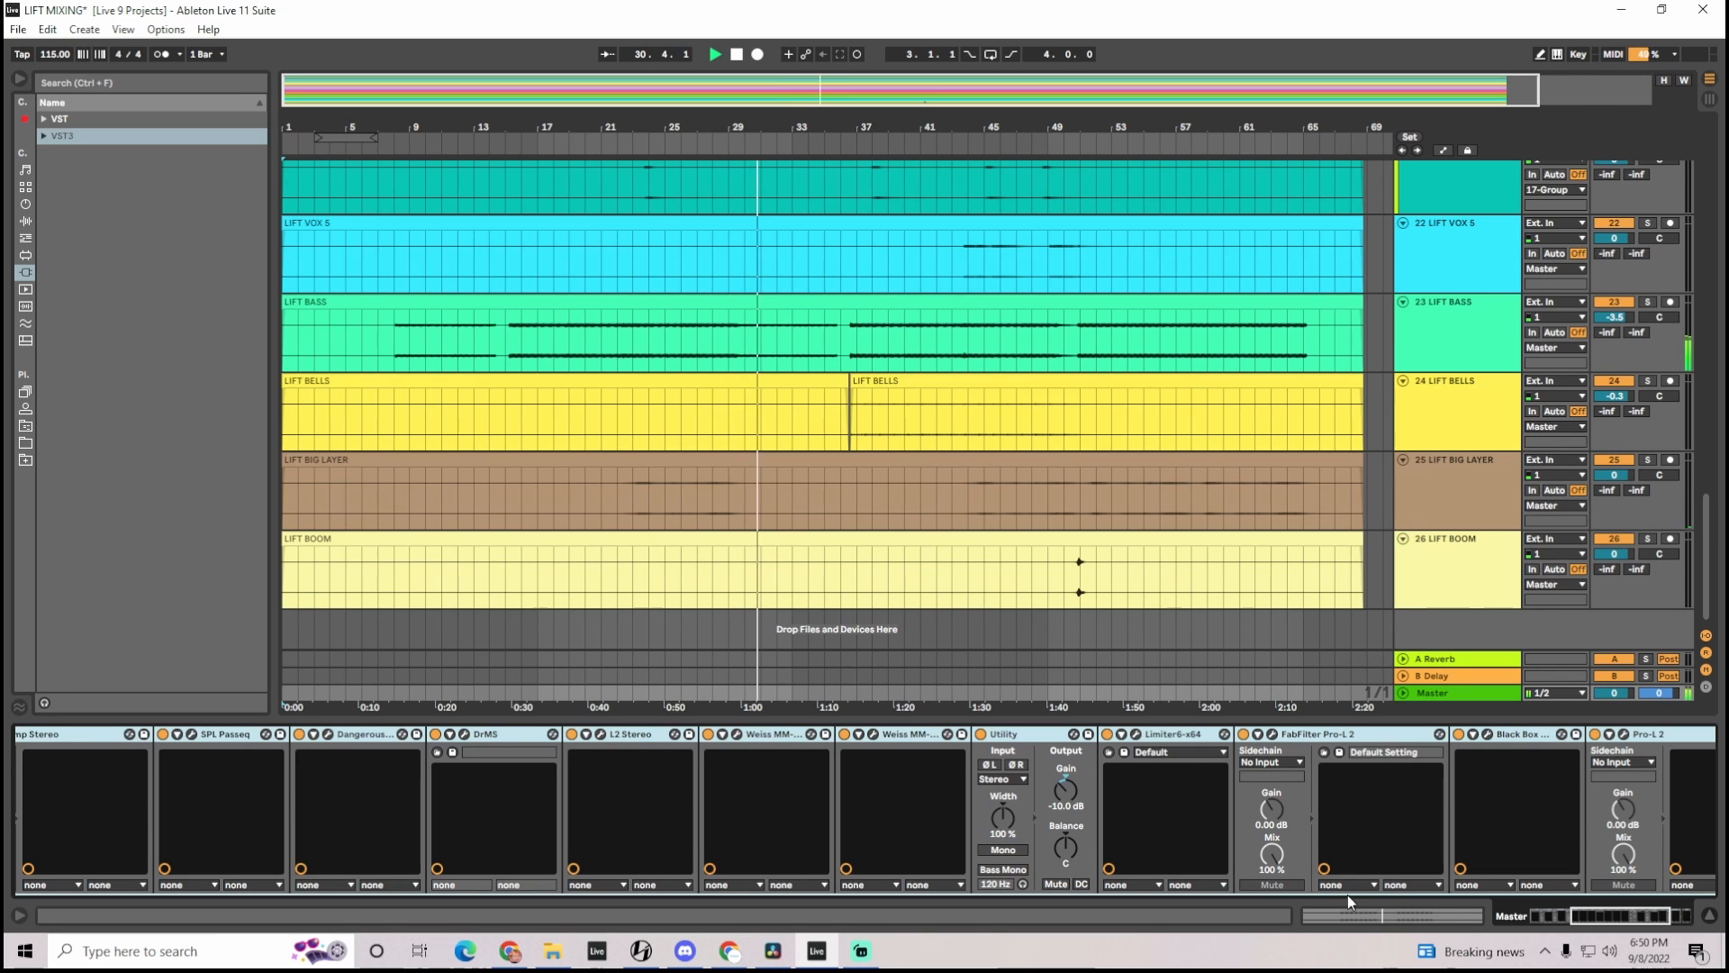
Monitor the mix loudness with the WLM Meter at the end of the Master chain and close the meter
scroll(1624, 915, down, 5)
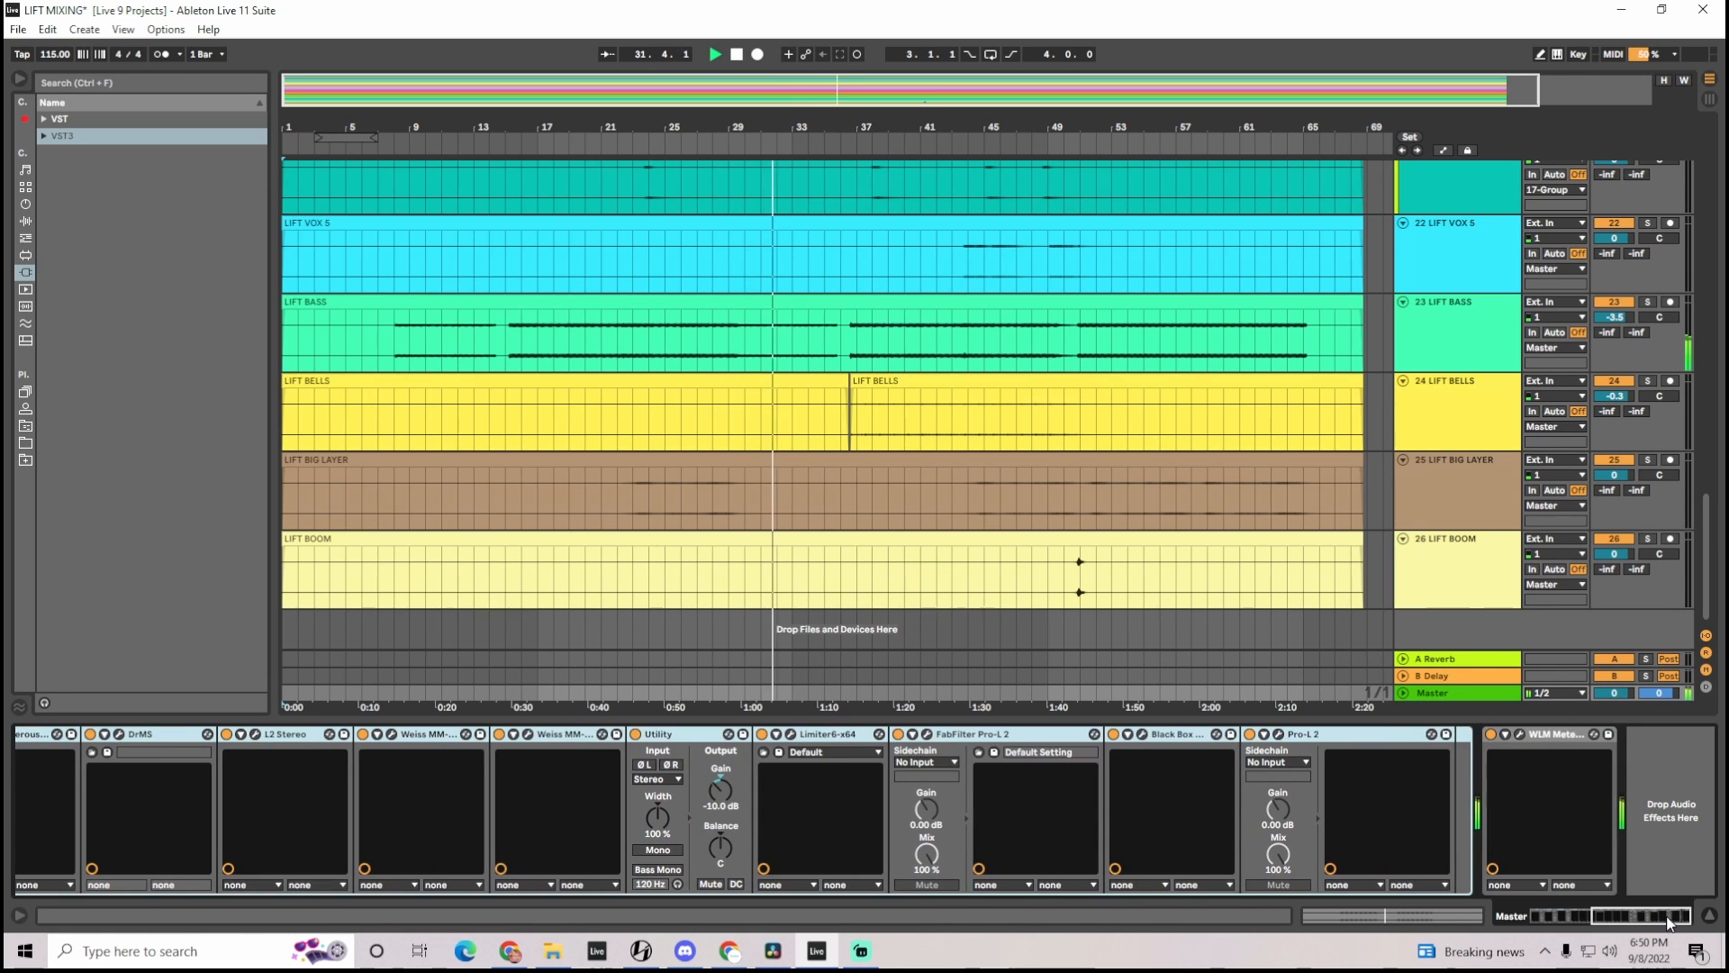
click(1516, 737)
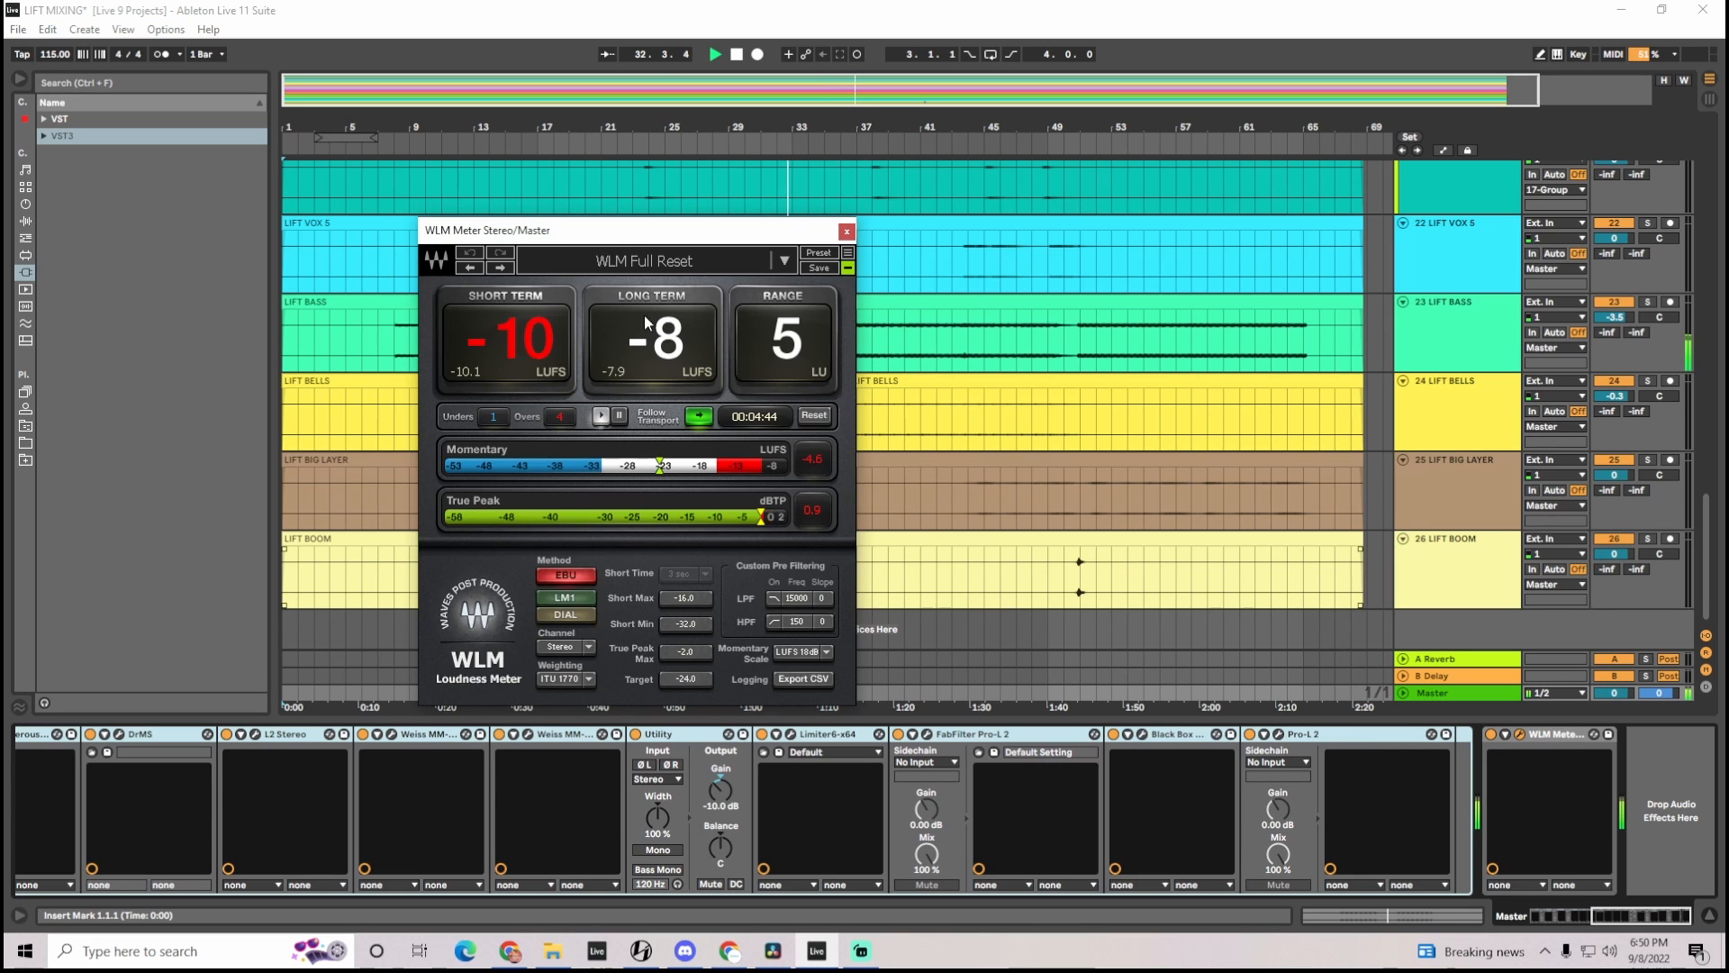
drag(623, 242, 524, 255)
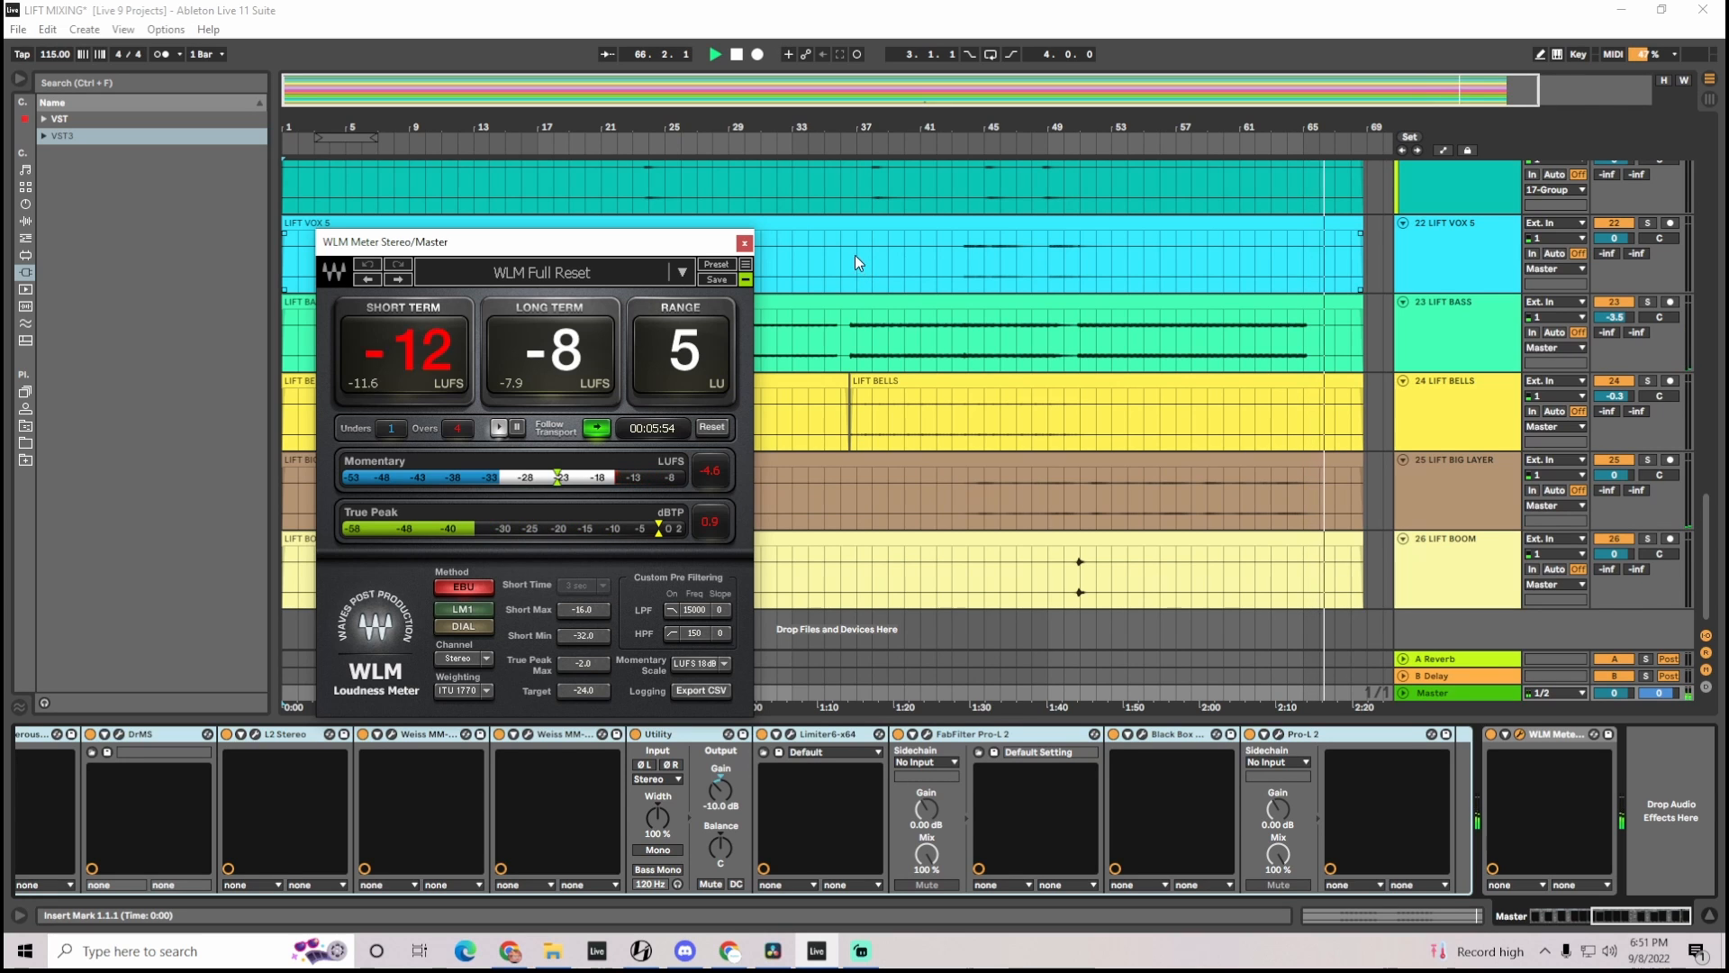
click(744, 244)
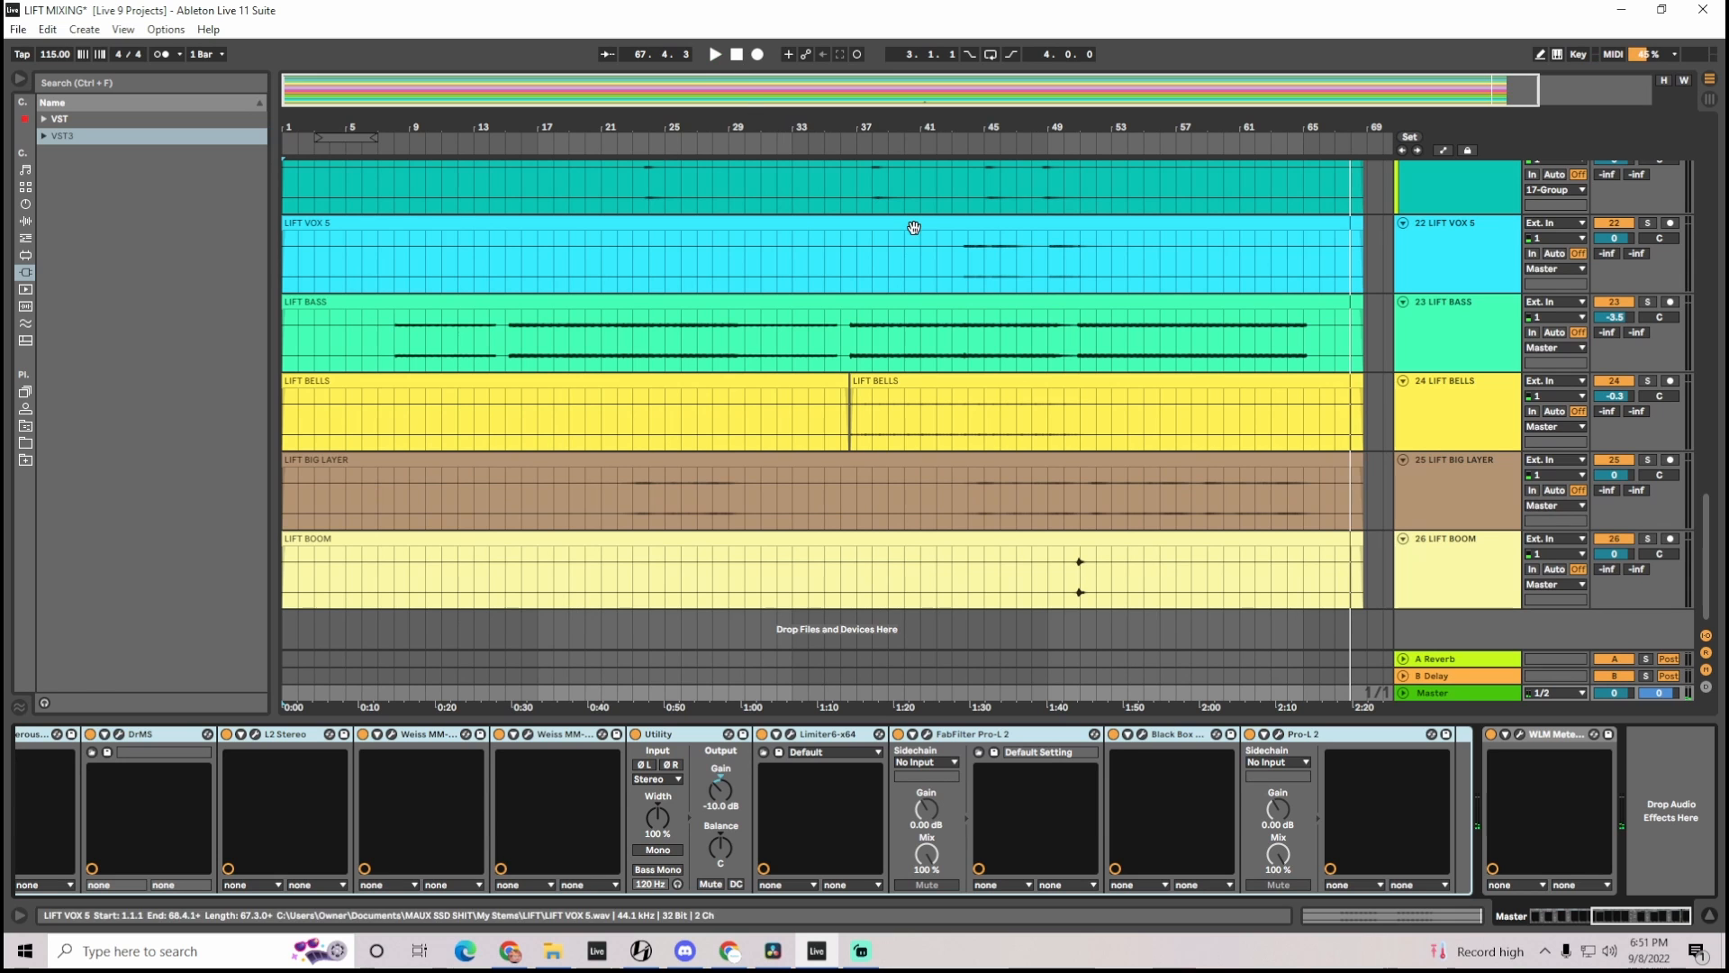
Review the automation across all tracks with the arrangement fitted in height and width, restoring the track heights and hiding automation
drag(1703, 562, 1696, 617)
key(a)
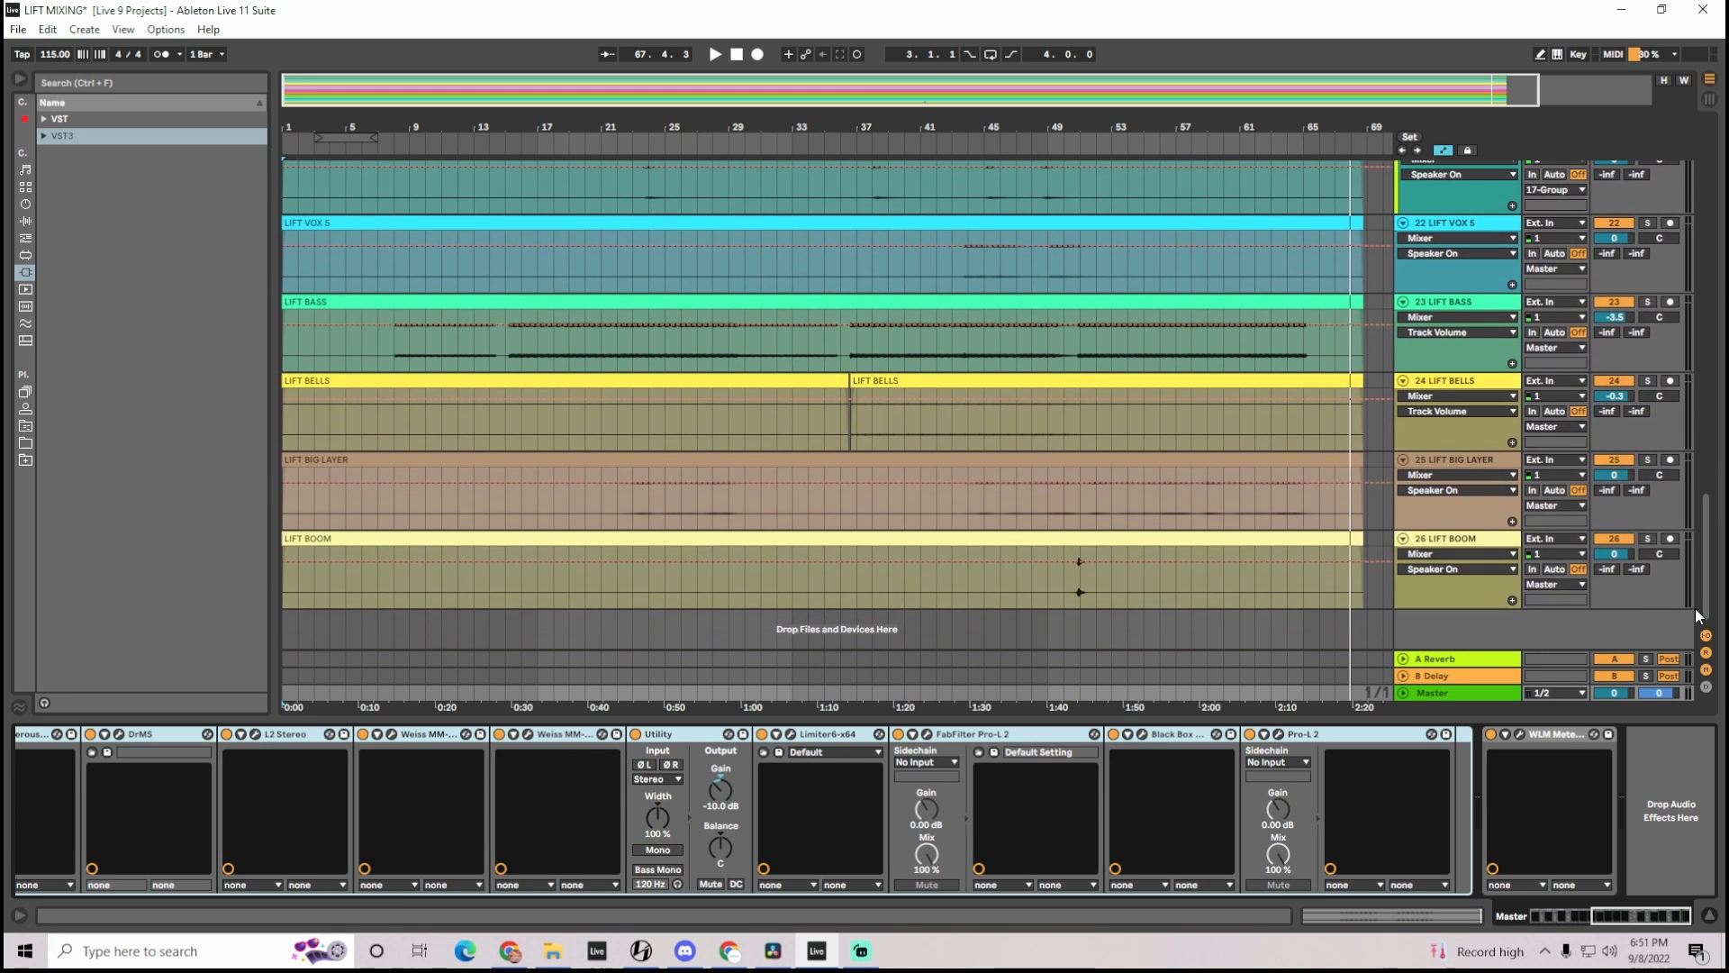
click(1666, 79)
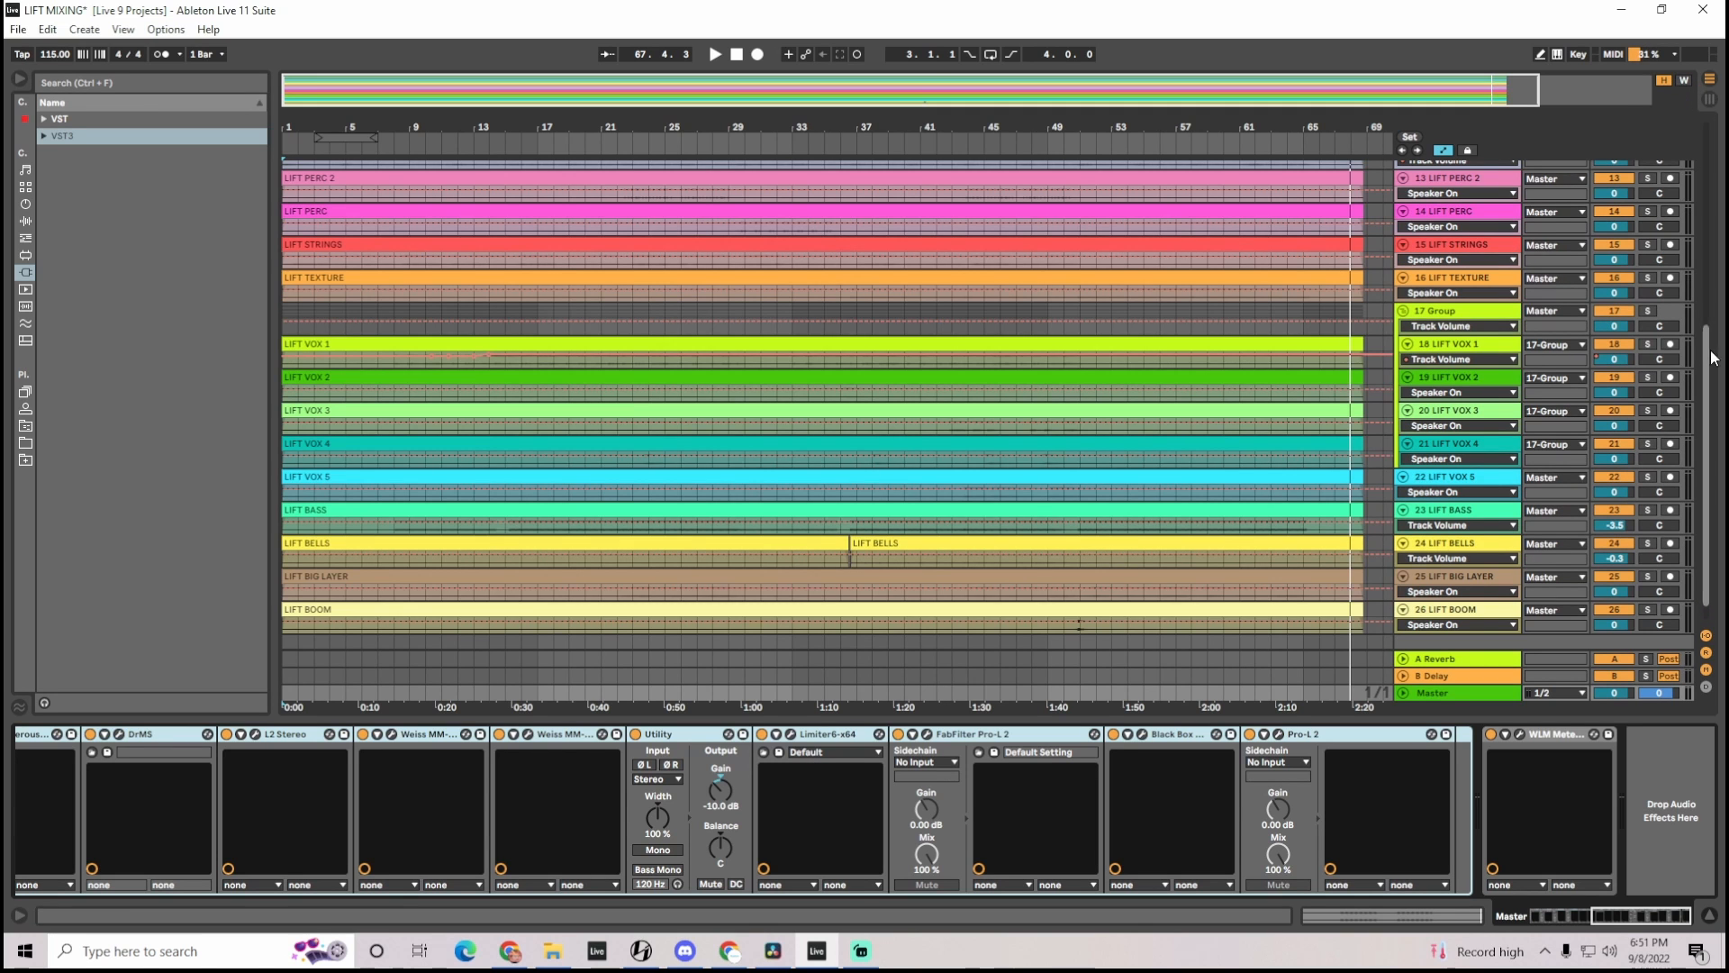
drag(1714, 357, 1720, 151)
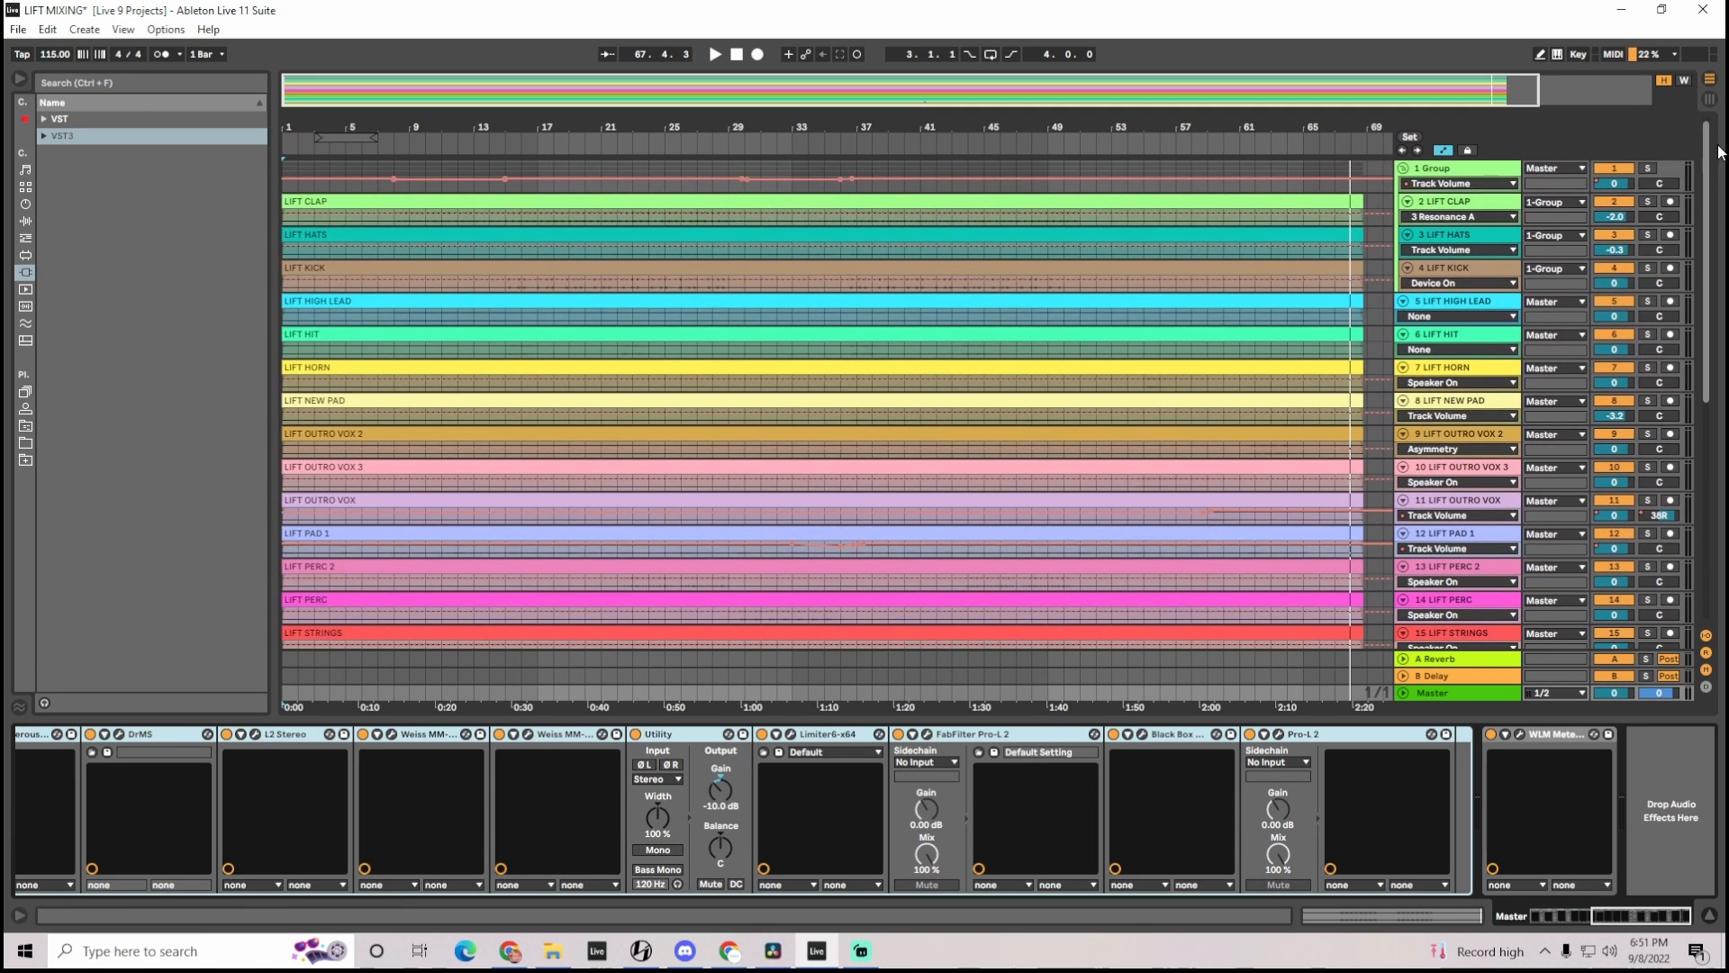
click(1682, 81)
click(1665, 81)
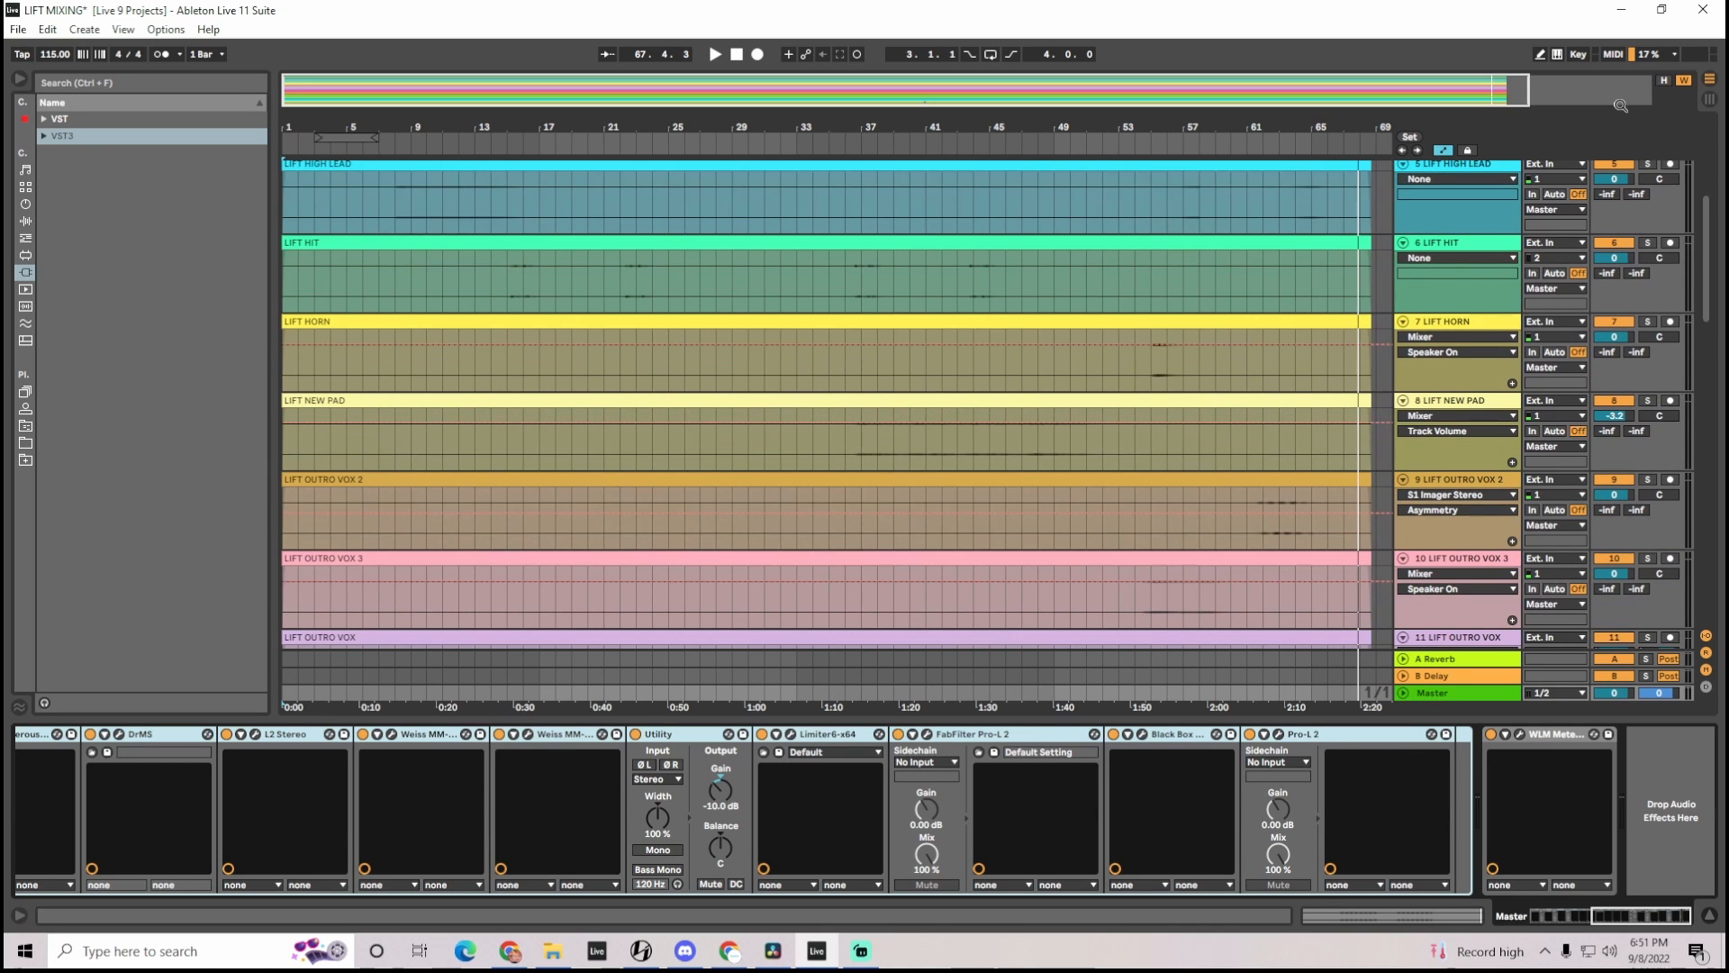
key(a)
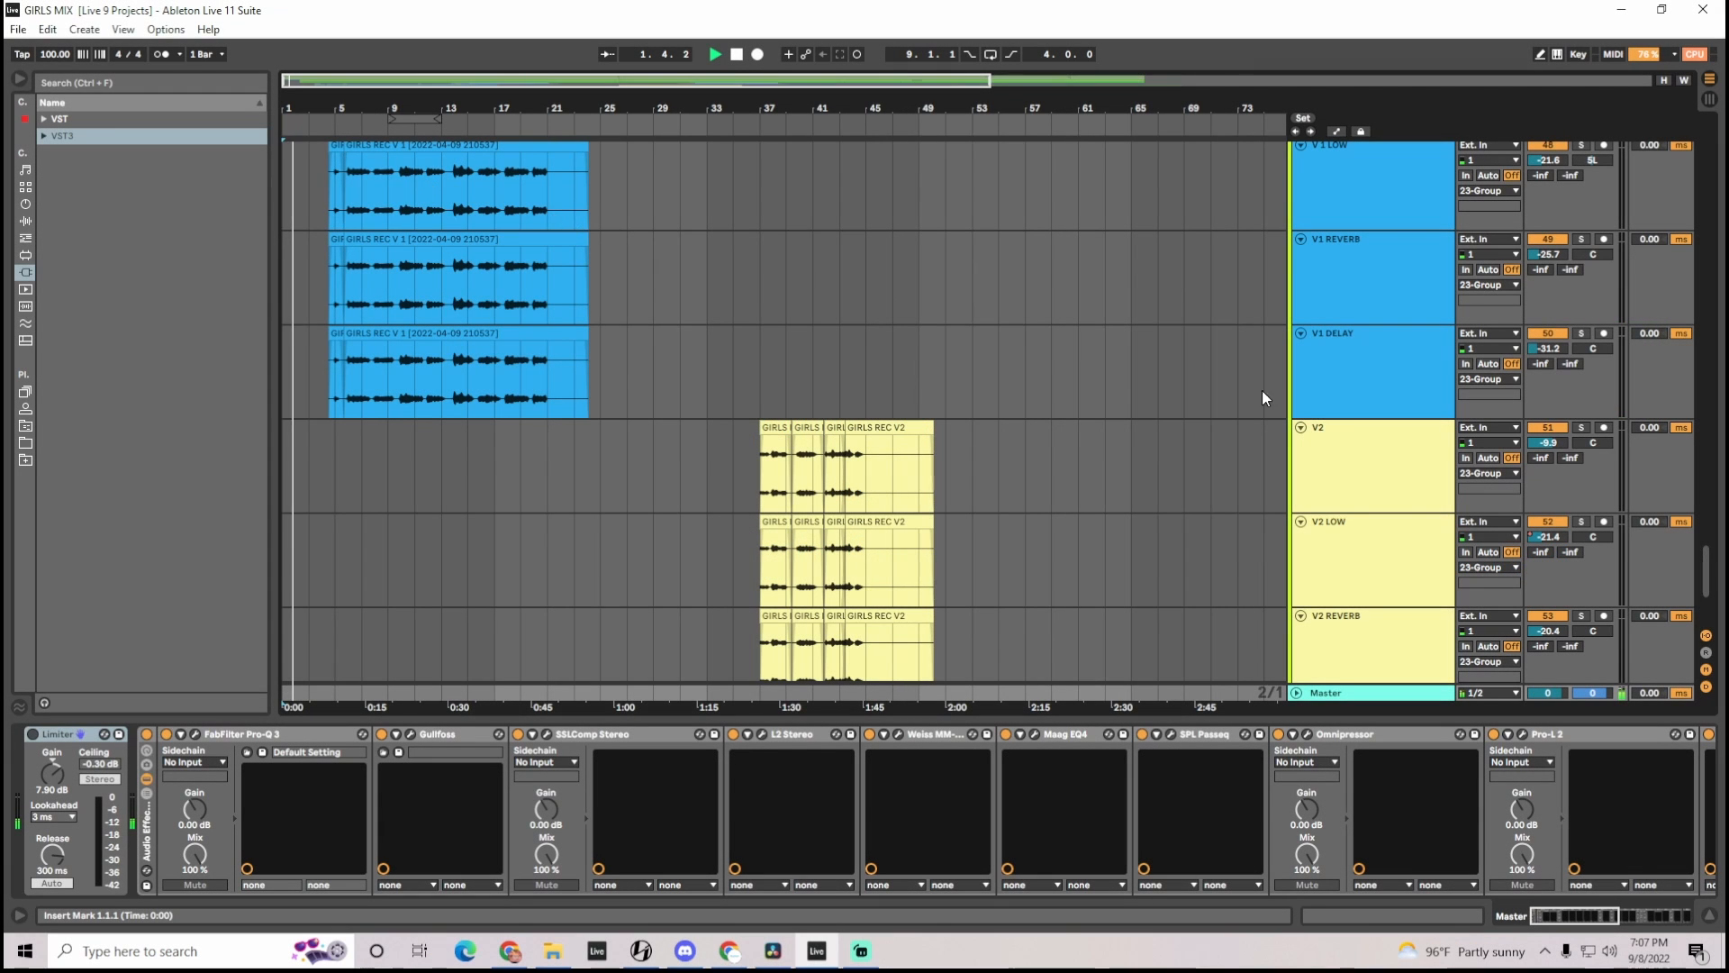
Zoom in on the verse 1 vocal clips in the GIRLS MIX arrangement and select the V 1 track to show its effects
mouse_move(1711, 584)
mouse_down()
mouse_move(1725, 140)
mouse_move(1725, 571)
mouse_up()
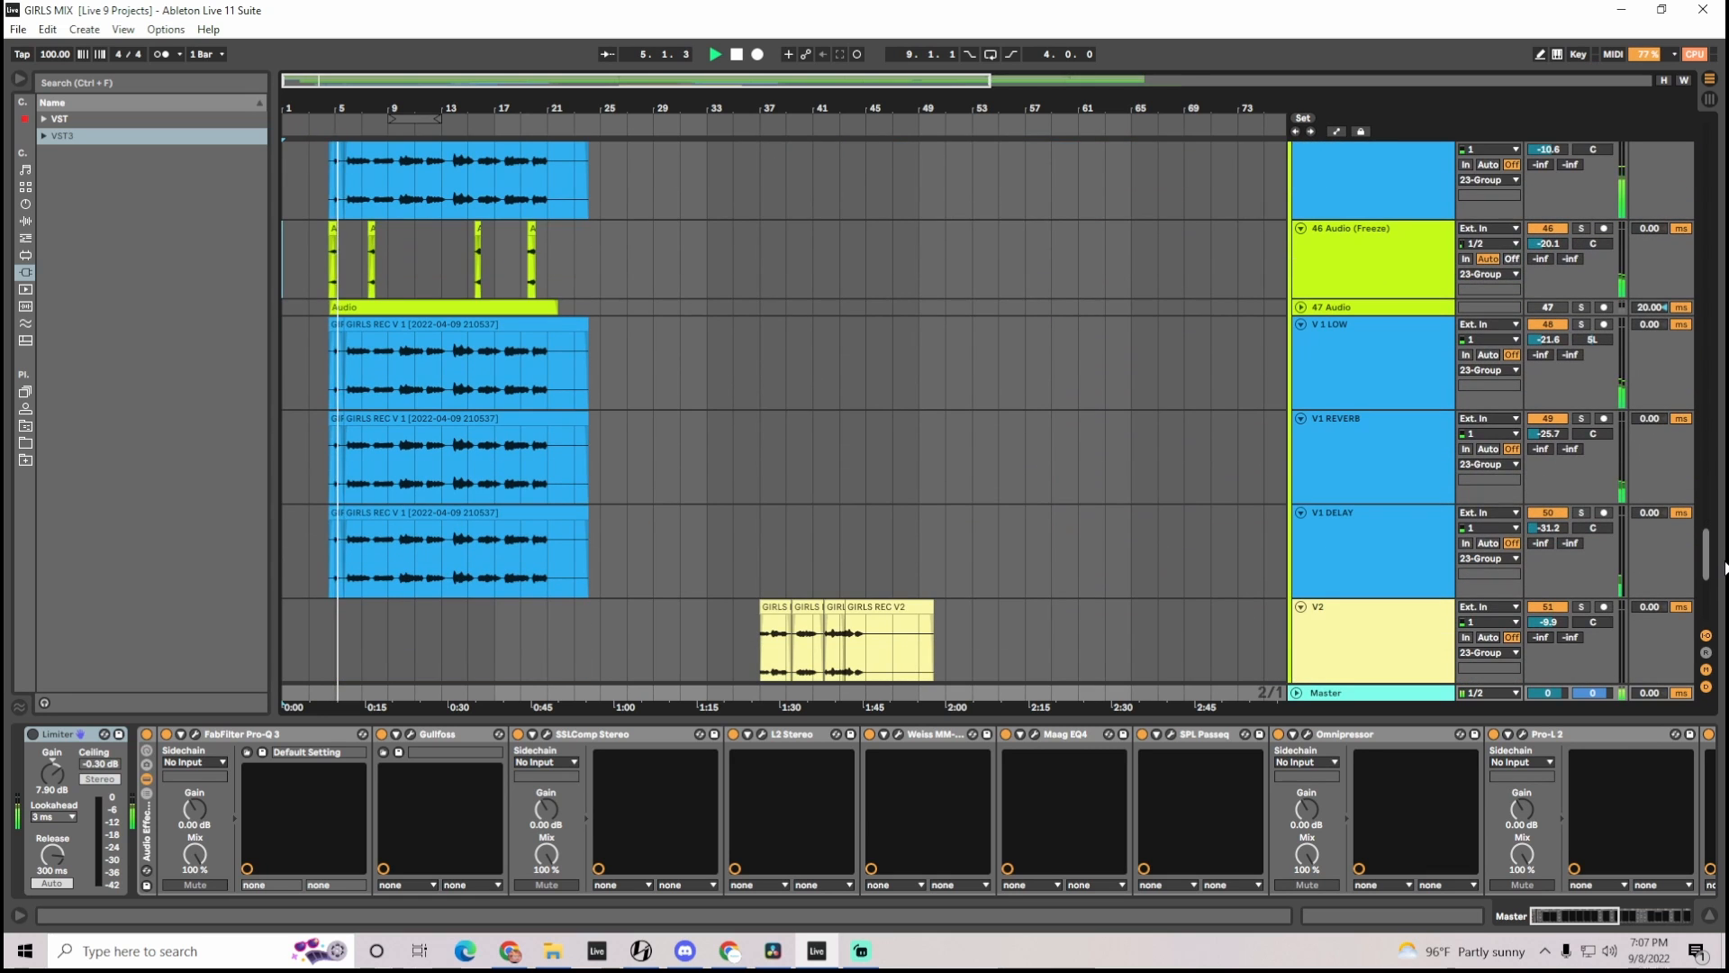
drag(348, 85, 327, 180)
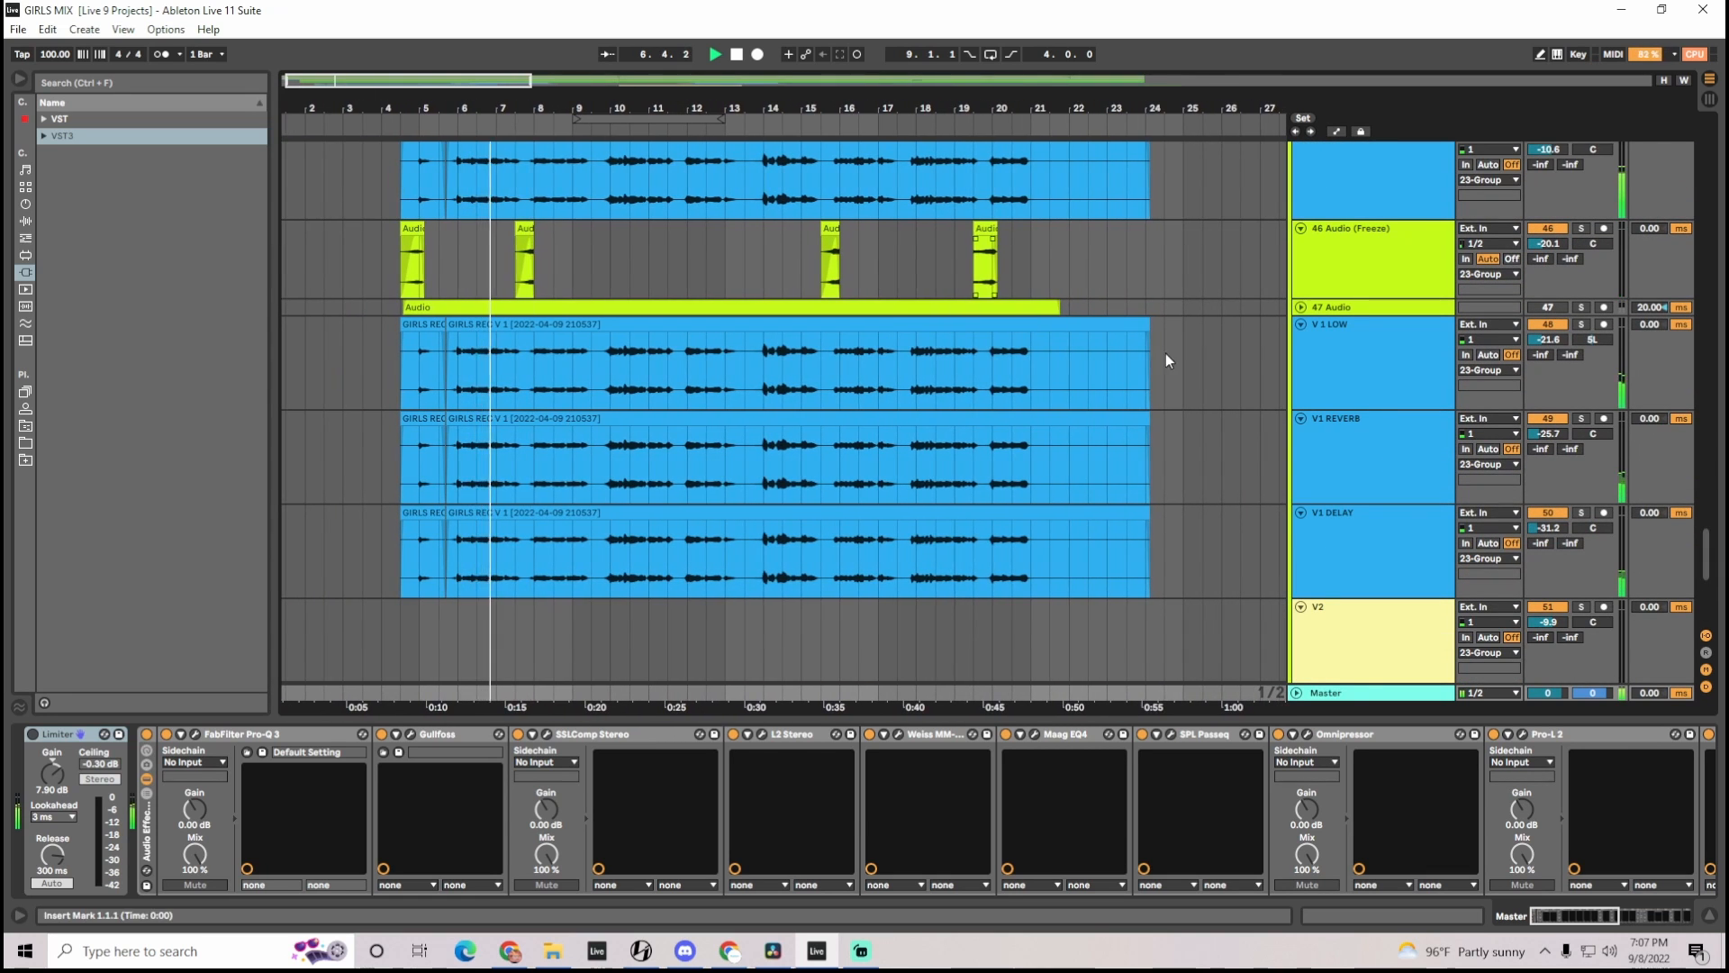
scroll(1378, 414, up, 5)
click(1365, 342)
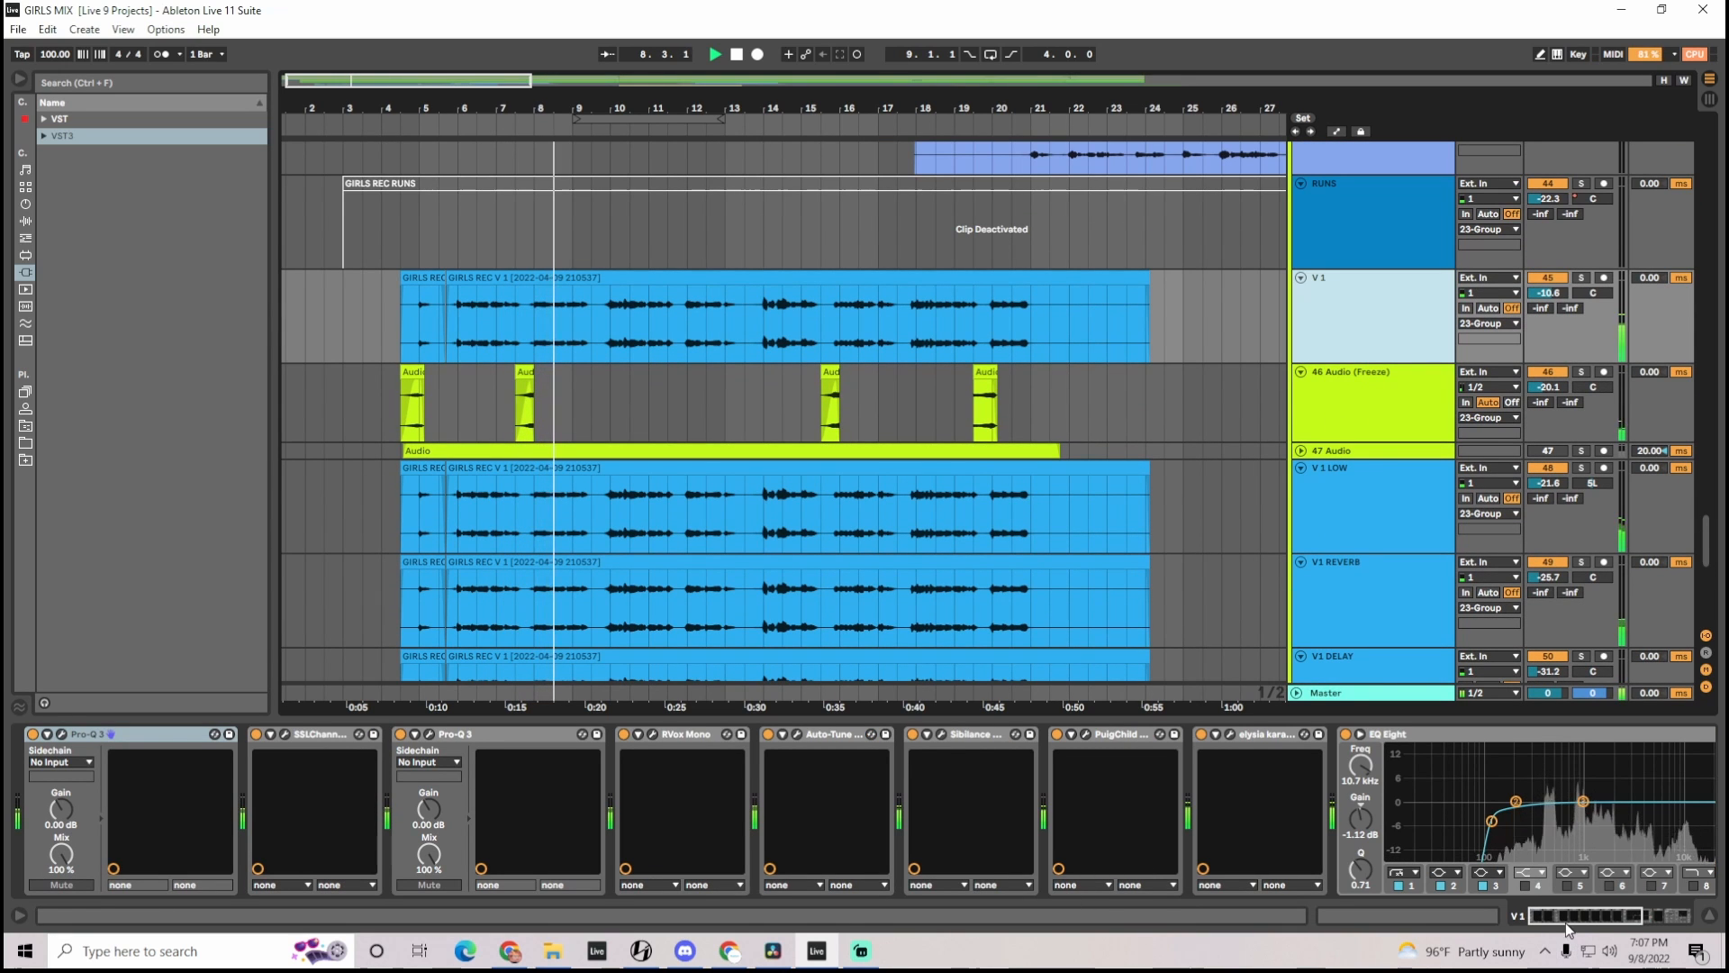
Inspect the second Pro-Q 3, the PuigChild 670 and the elysia karacter mix on the V 1 track, closing each plugin
mouse_move(1573, 921)
mouse_down()
mouse_move(1646, 921)
mouse_move(1564, 914)
mouse_up()
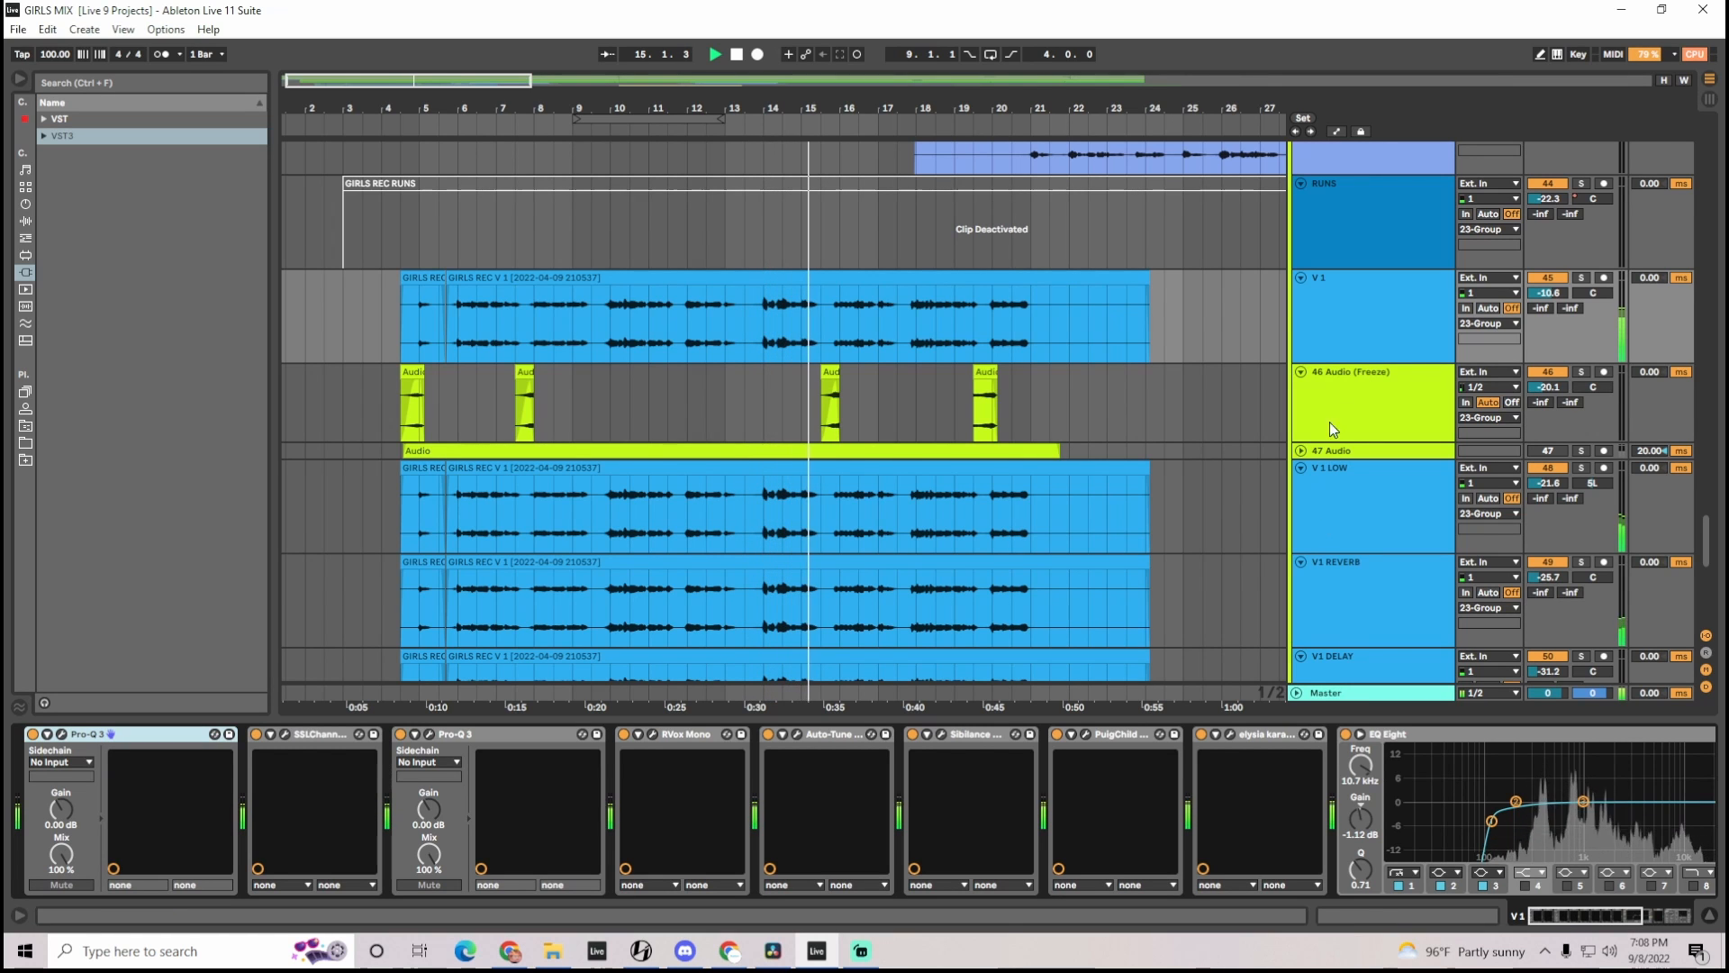
click(1331, 331)
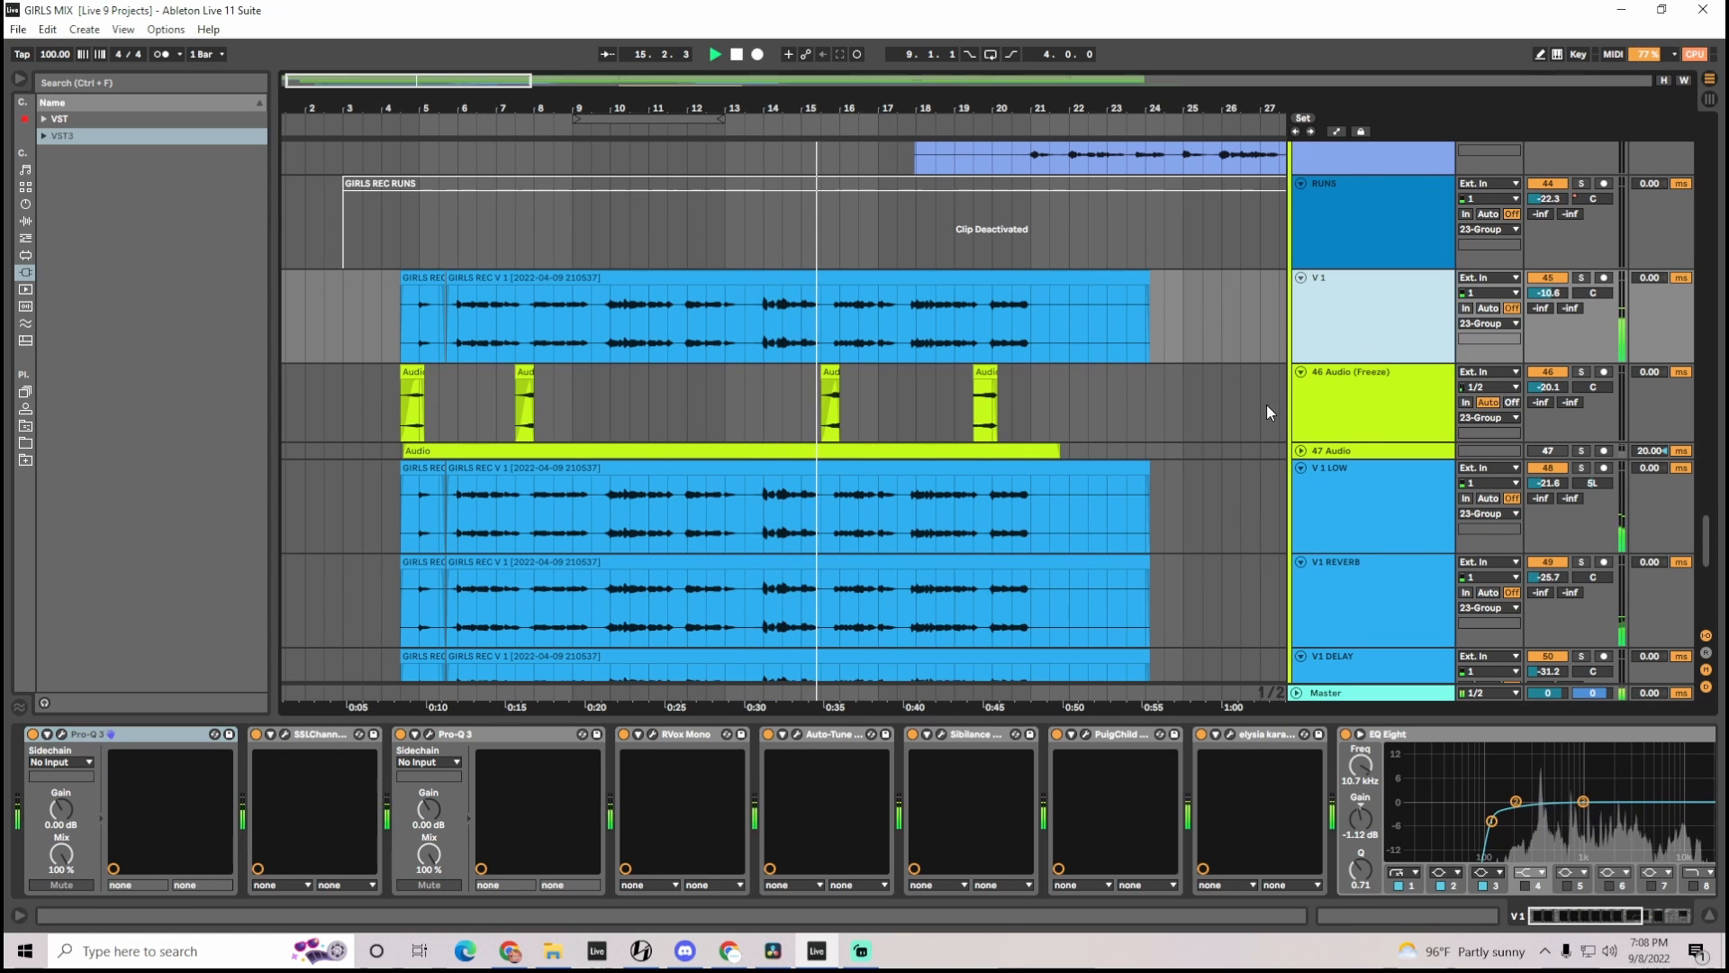
click(431, 736)
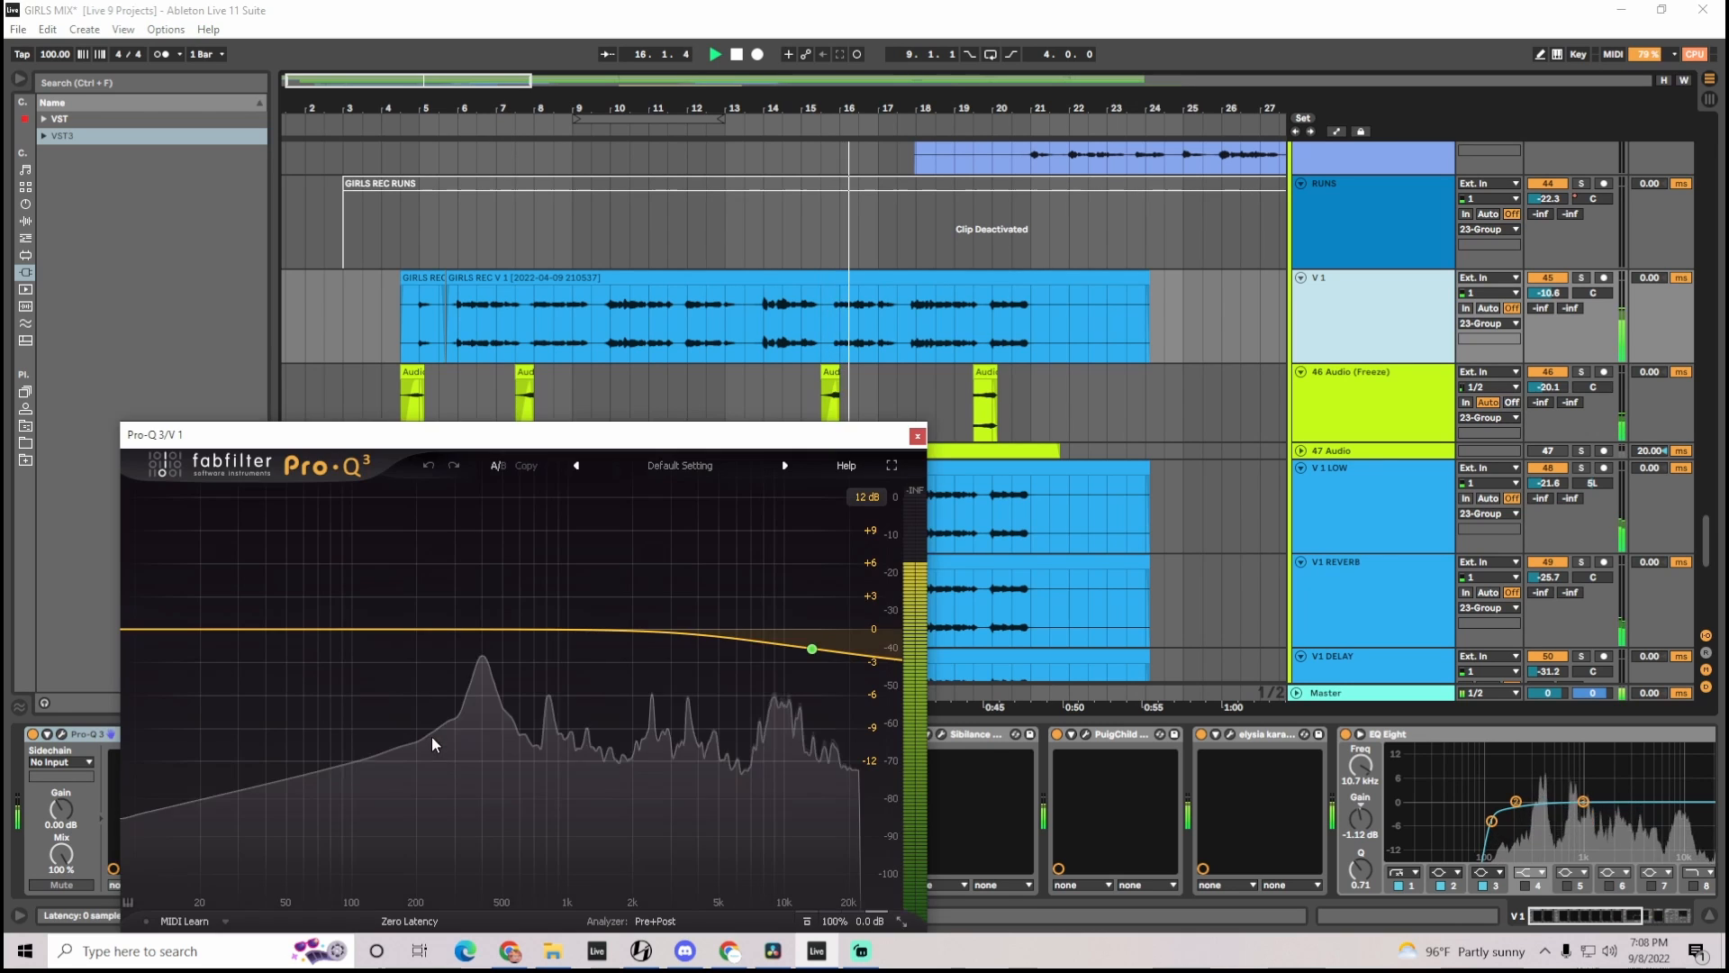
click(917, 436)
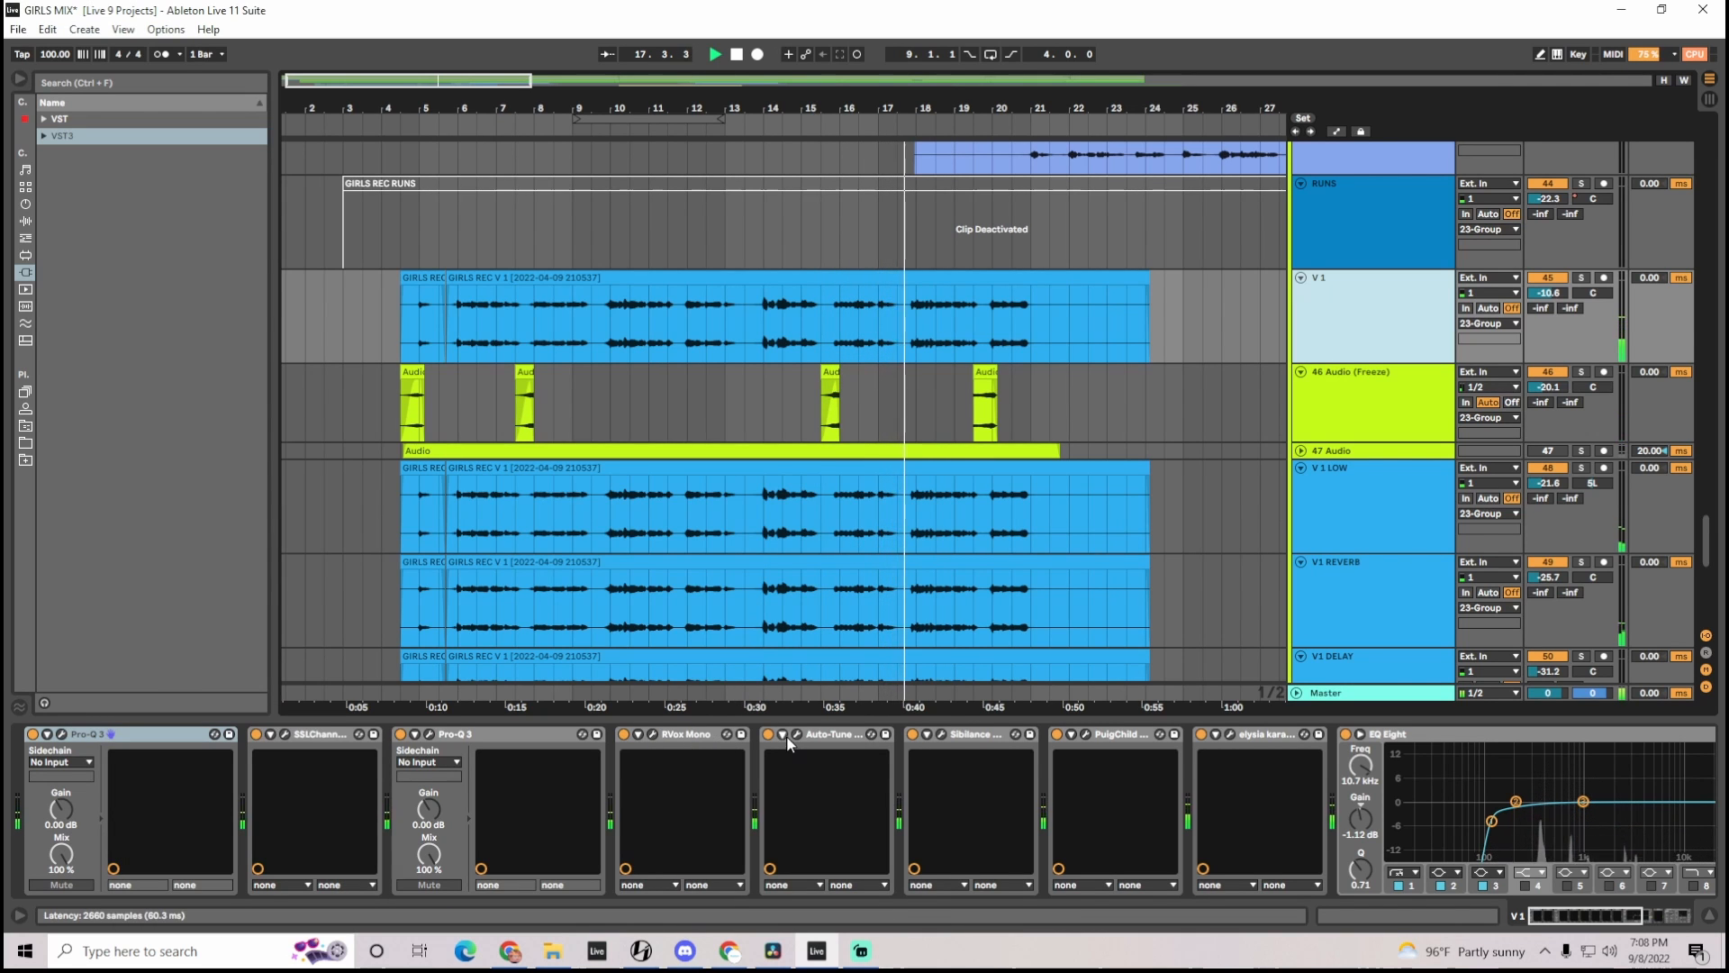
click(1086, 734)
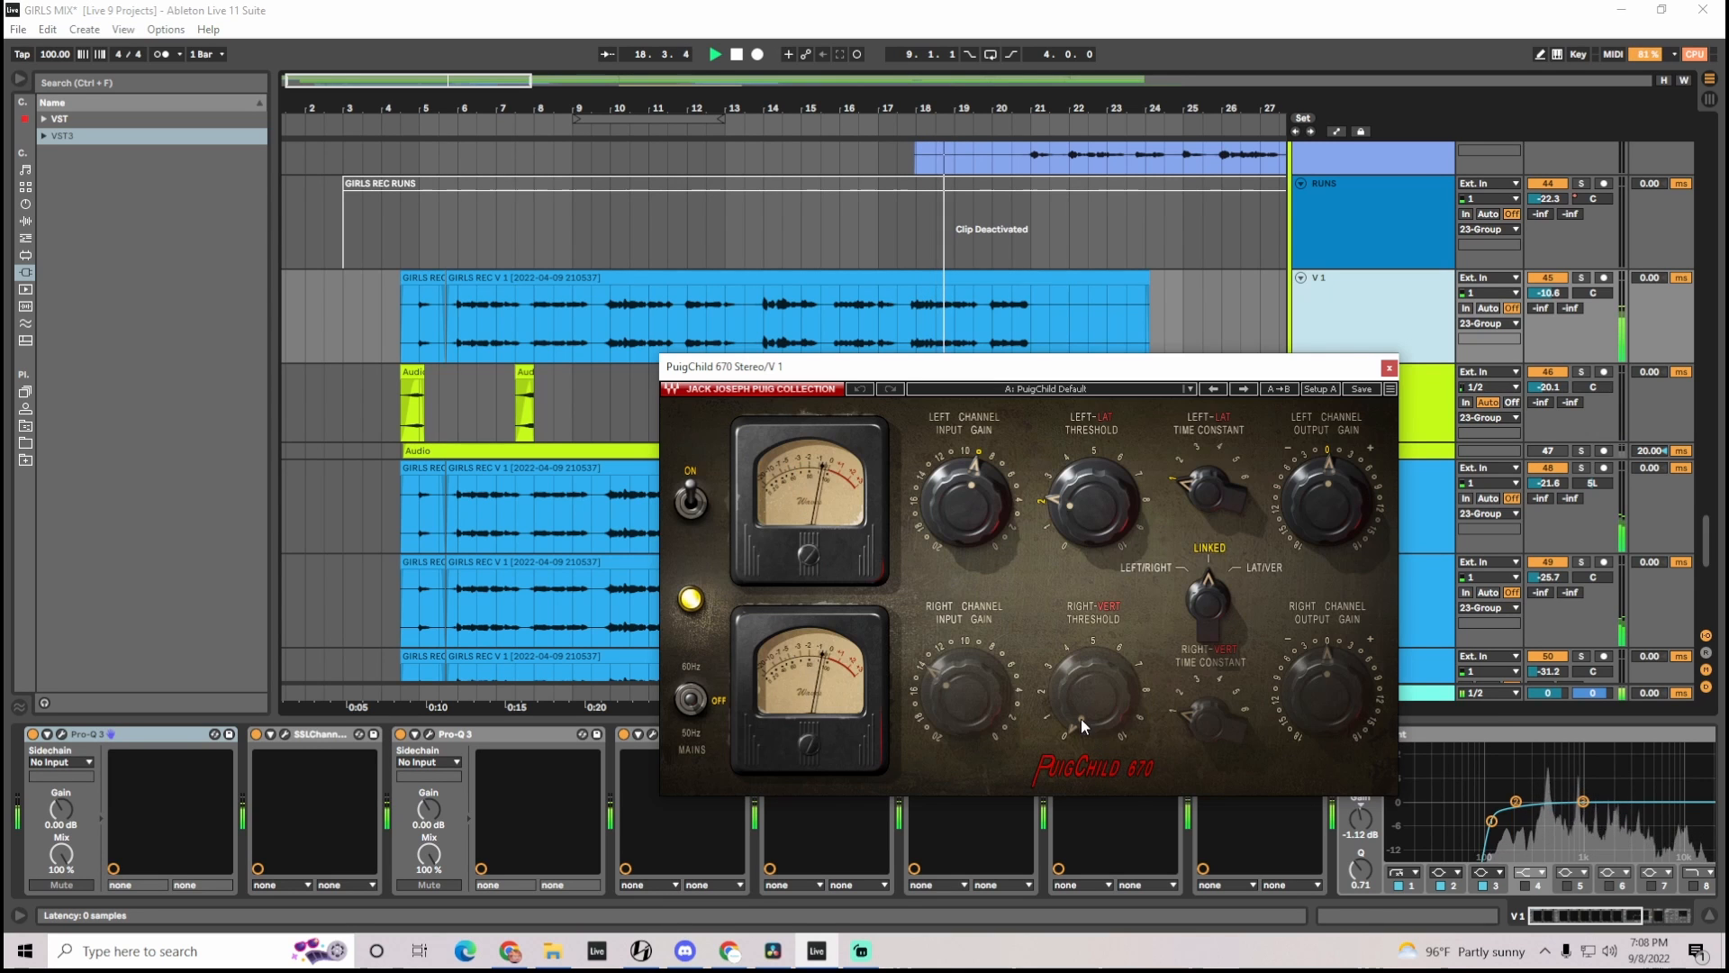
click(1390, 369)
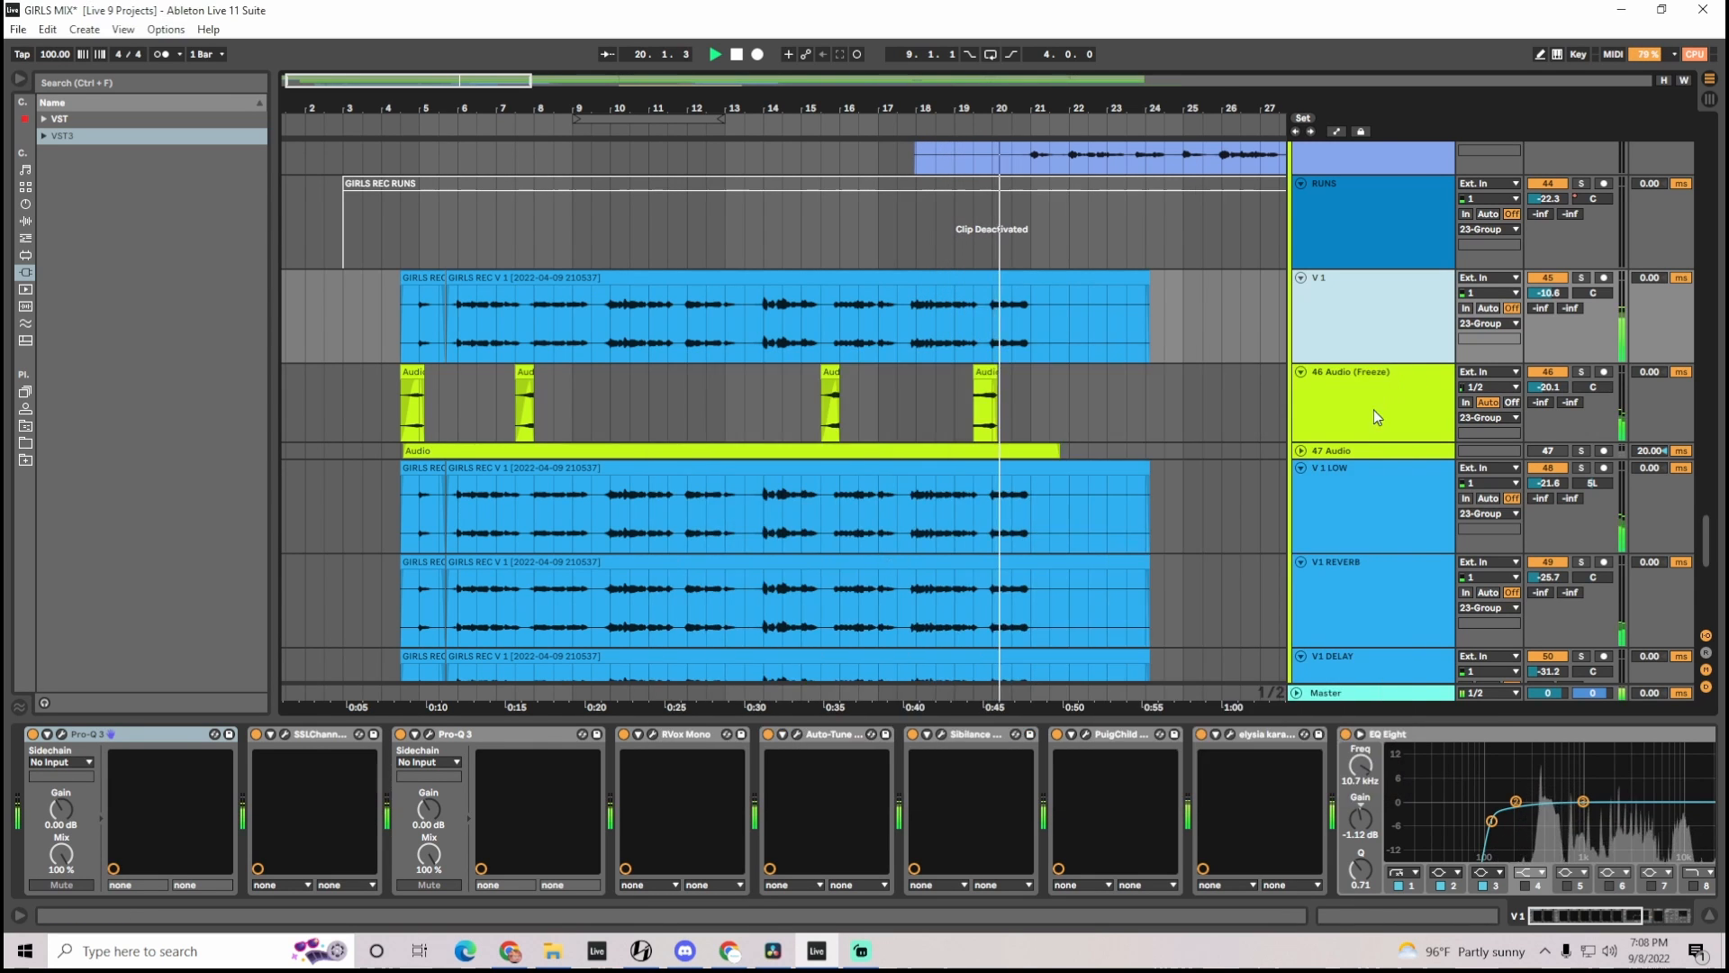
click(1231, 735)
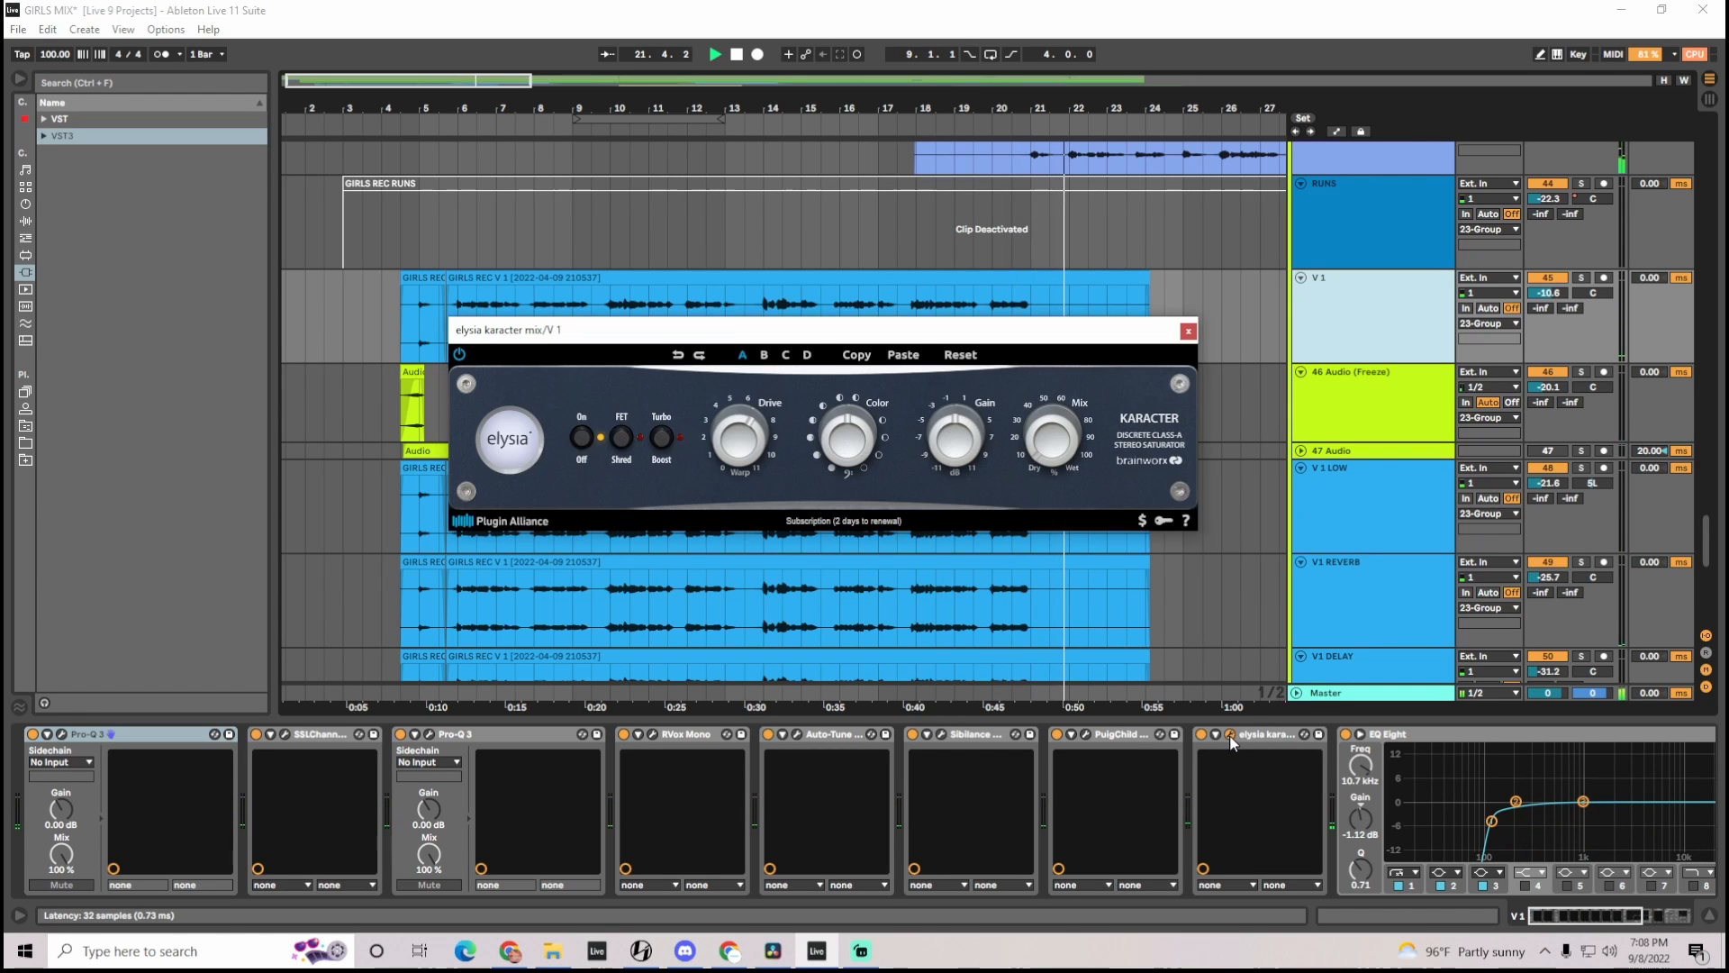
click(1188, 332)
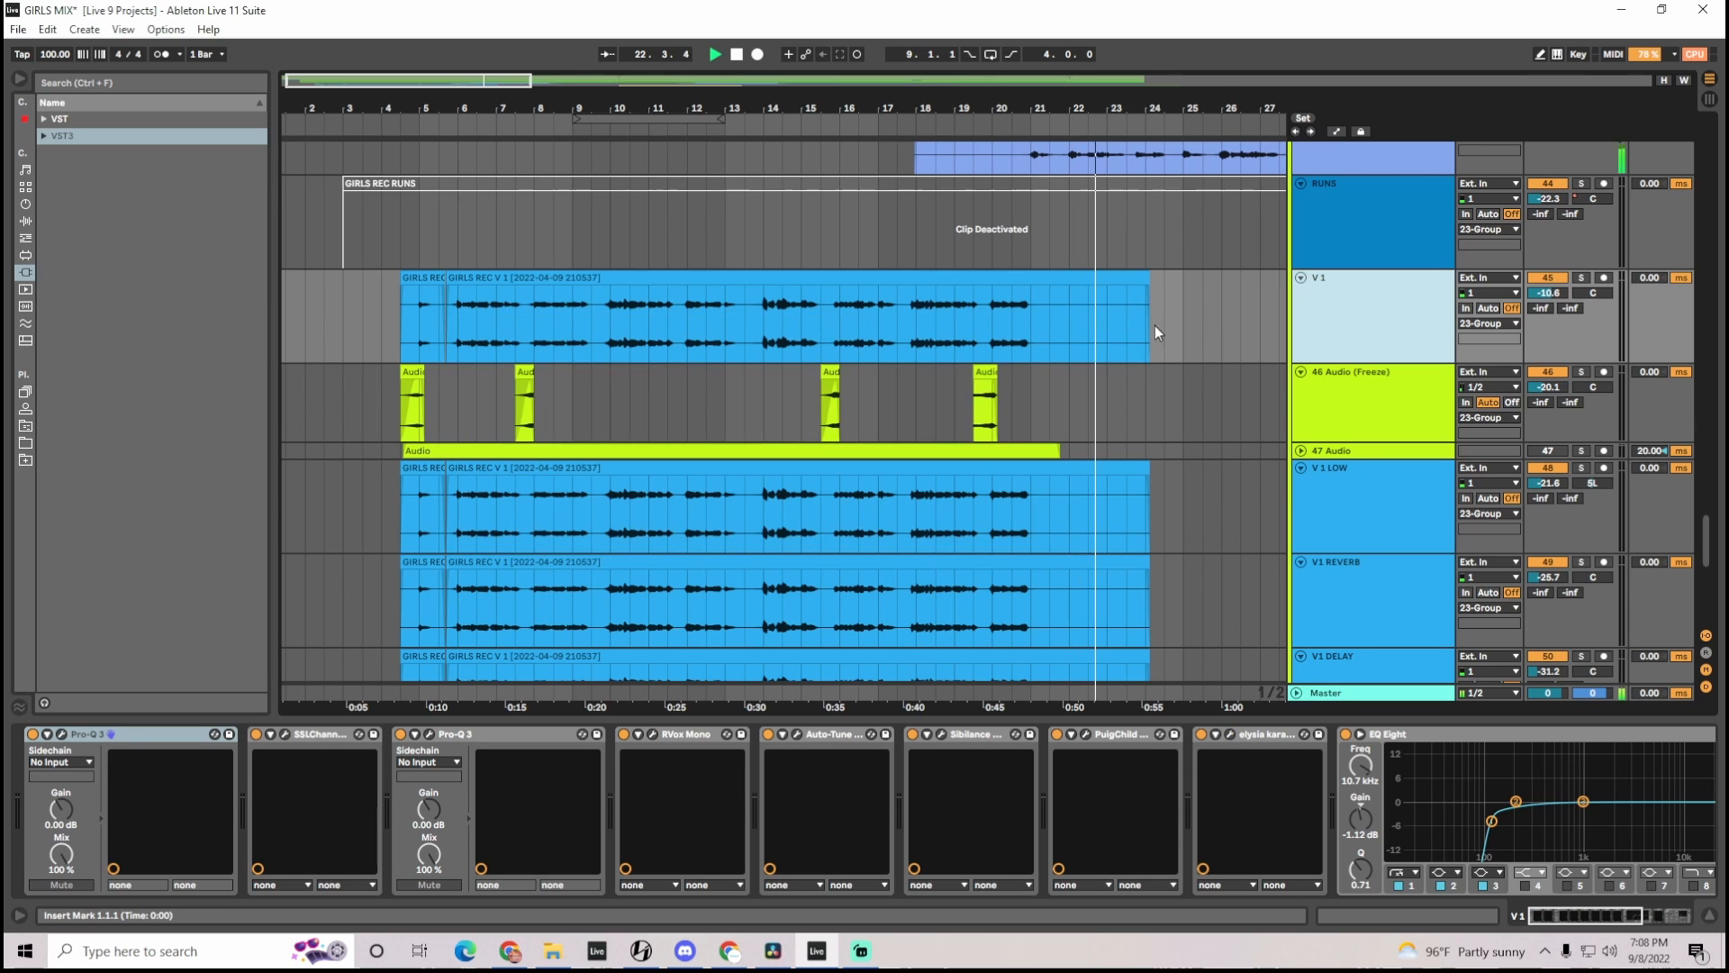
Bring the pre-chorus tracks into view and listen to the PRE vocal in solo, releasing the solo
drag(459, 90, 1000, 103)
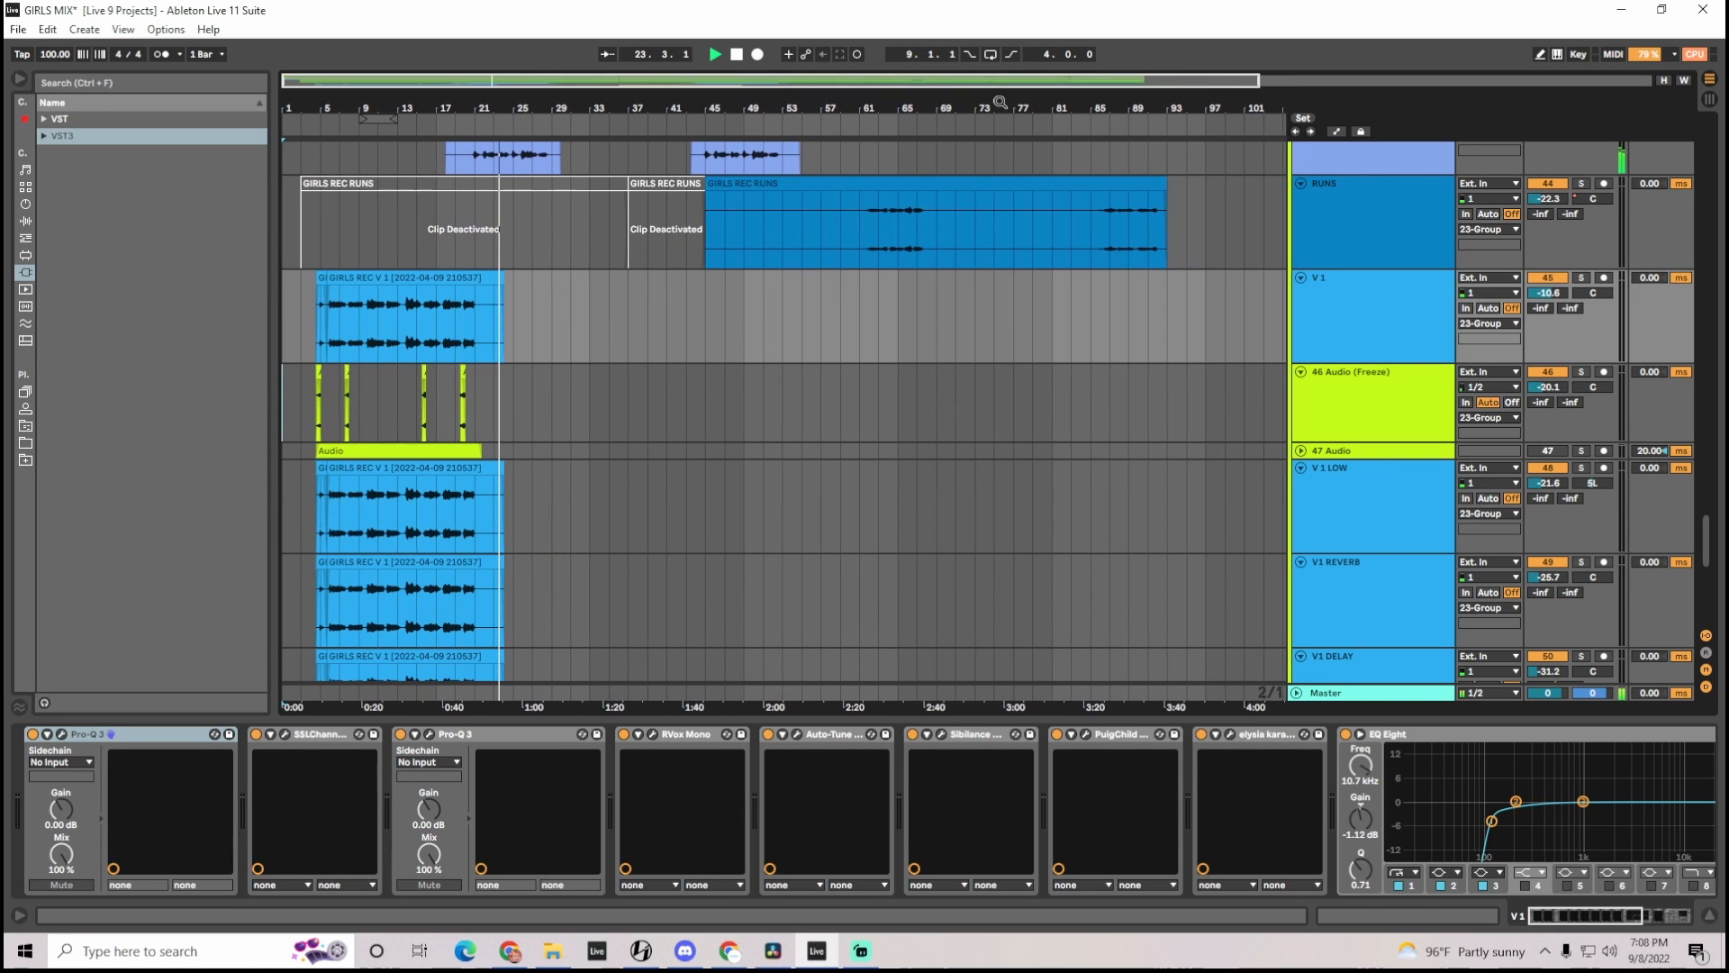
drag(1709, 539, 1714, 469)
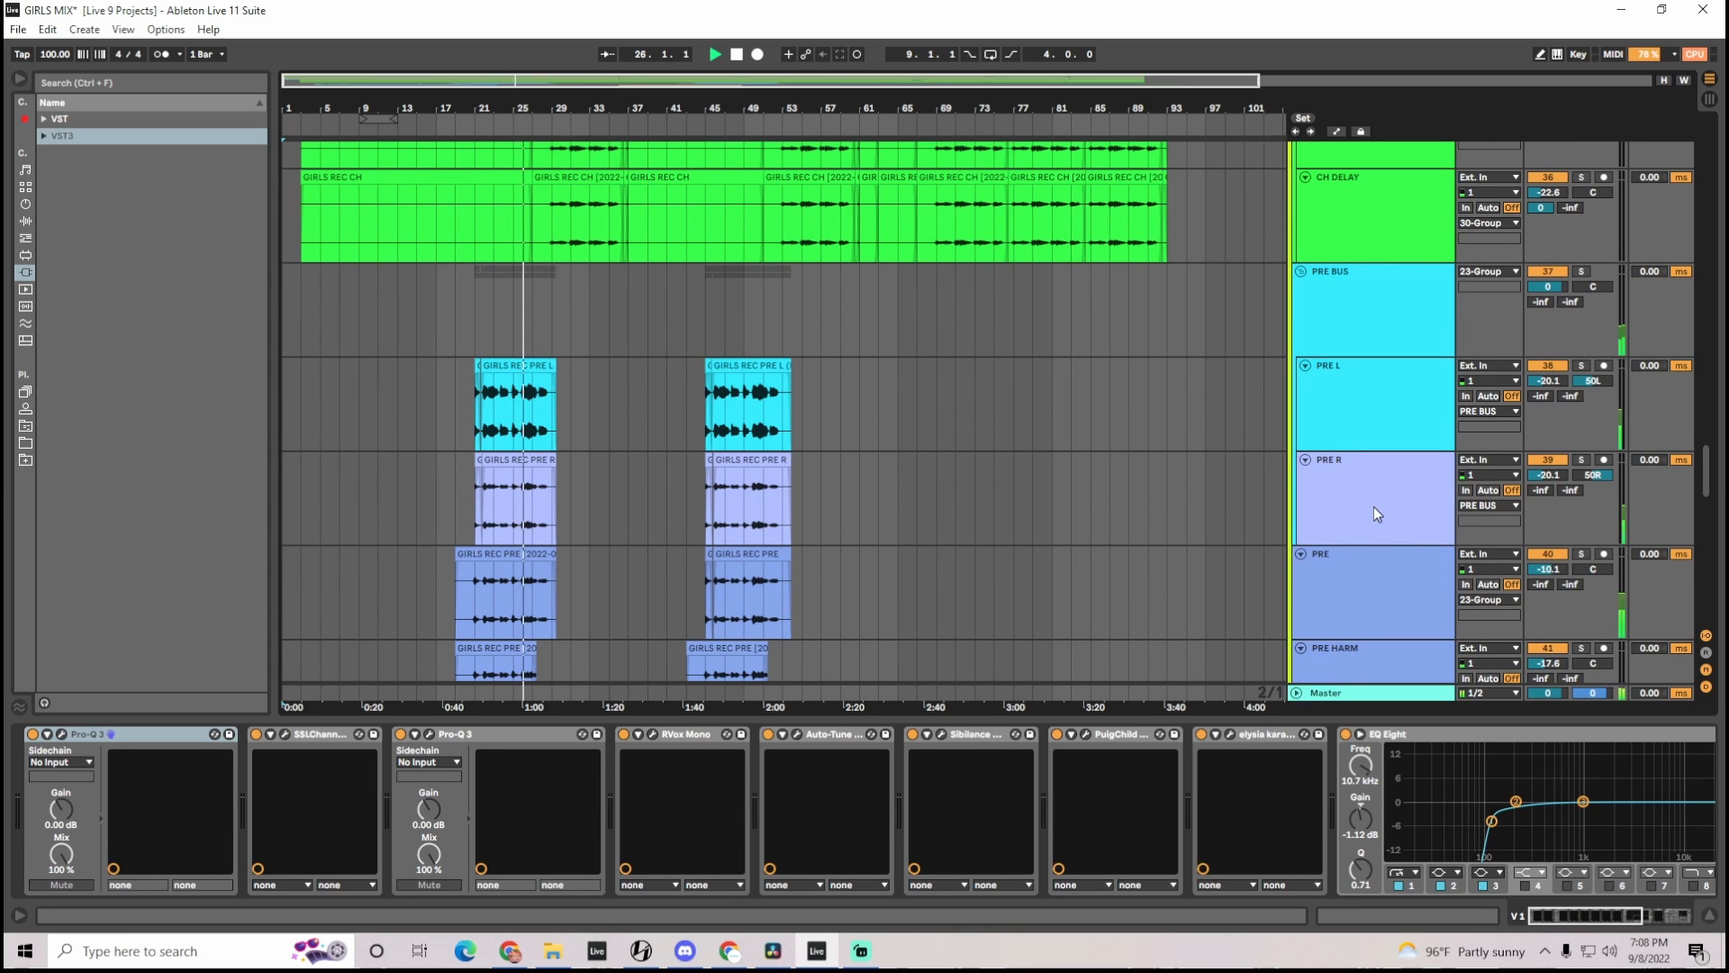
scroll(1373, 507, down, 1)
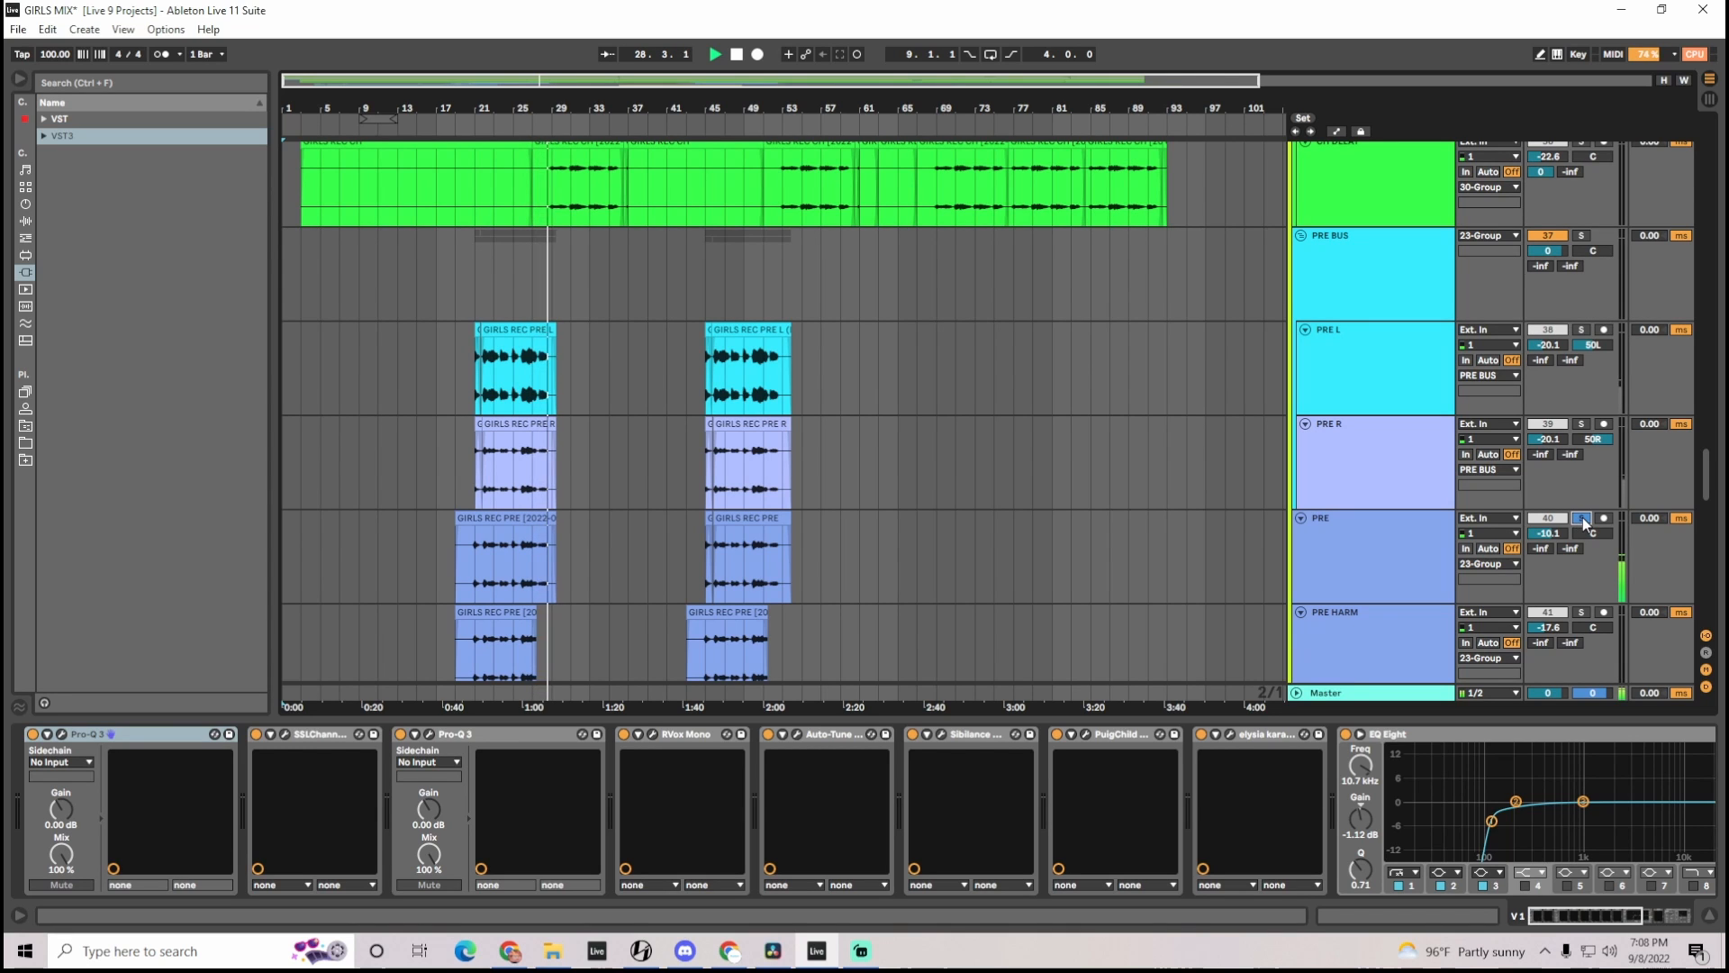
click(1582, 517)
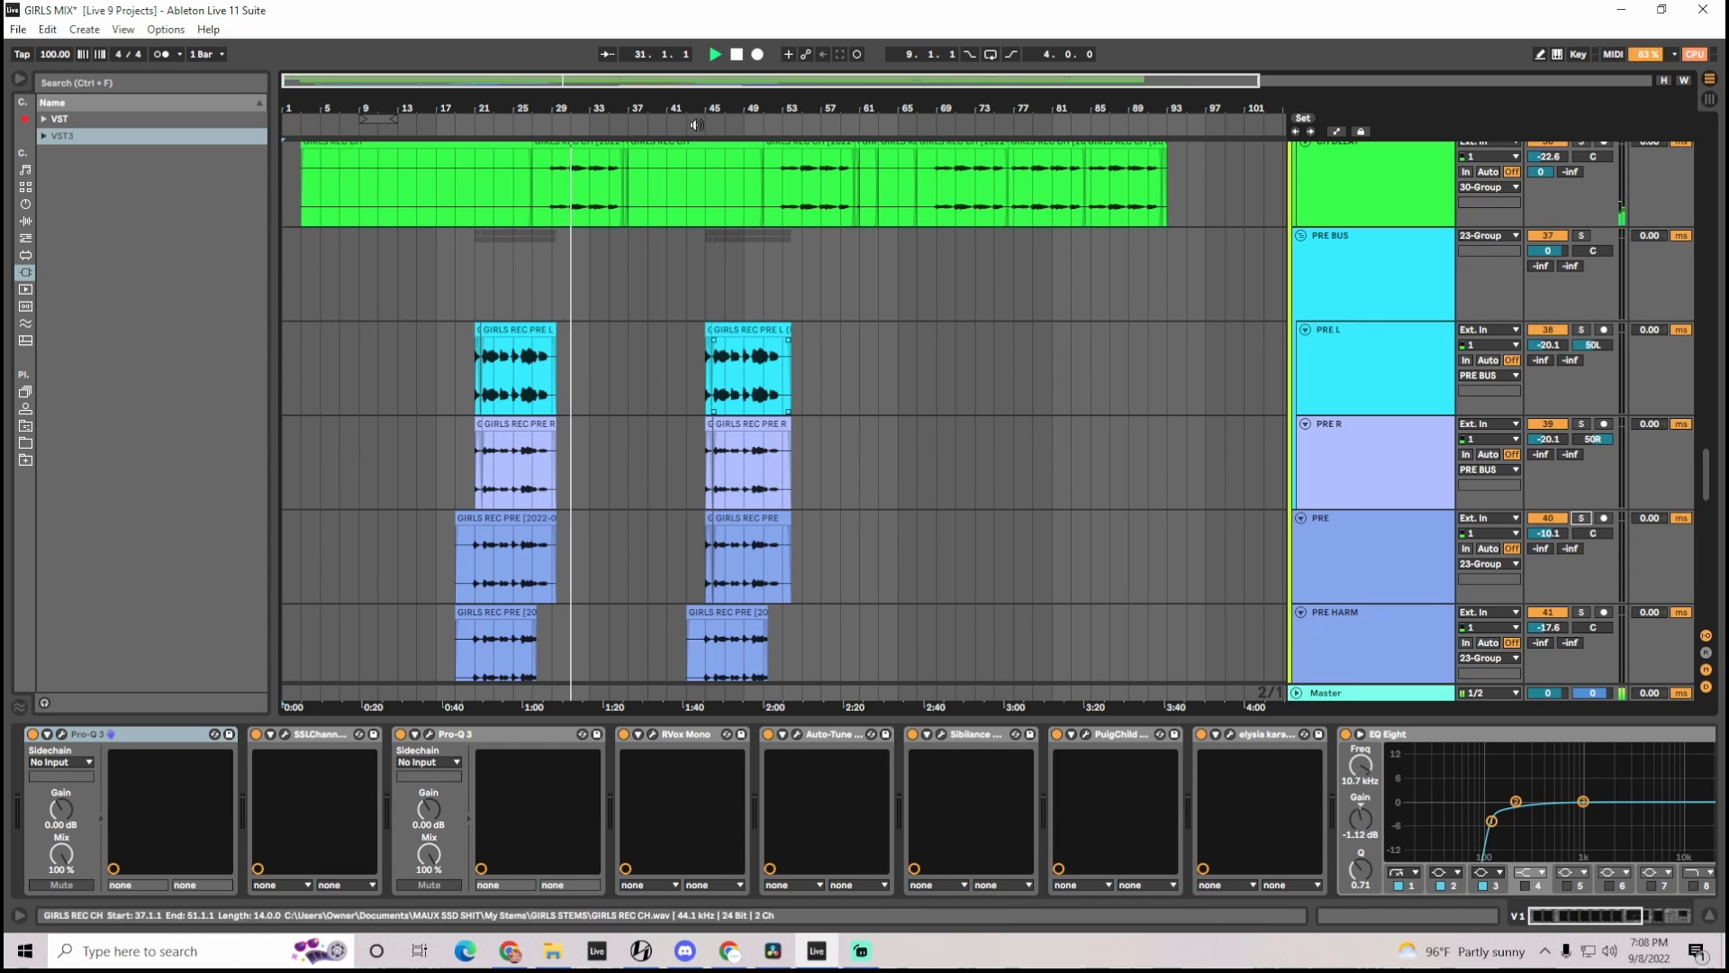
Zoom in on the chorus vocal clips around bar 37 and select the upper CH track to show its effects
drag(692, 108, 741, 199)
scroll(1116, 209, down, 3)
drag(1709, 470, 1719, 416)
click(1351, 284)
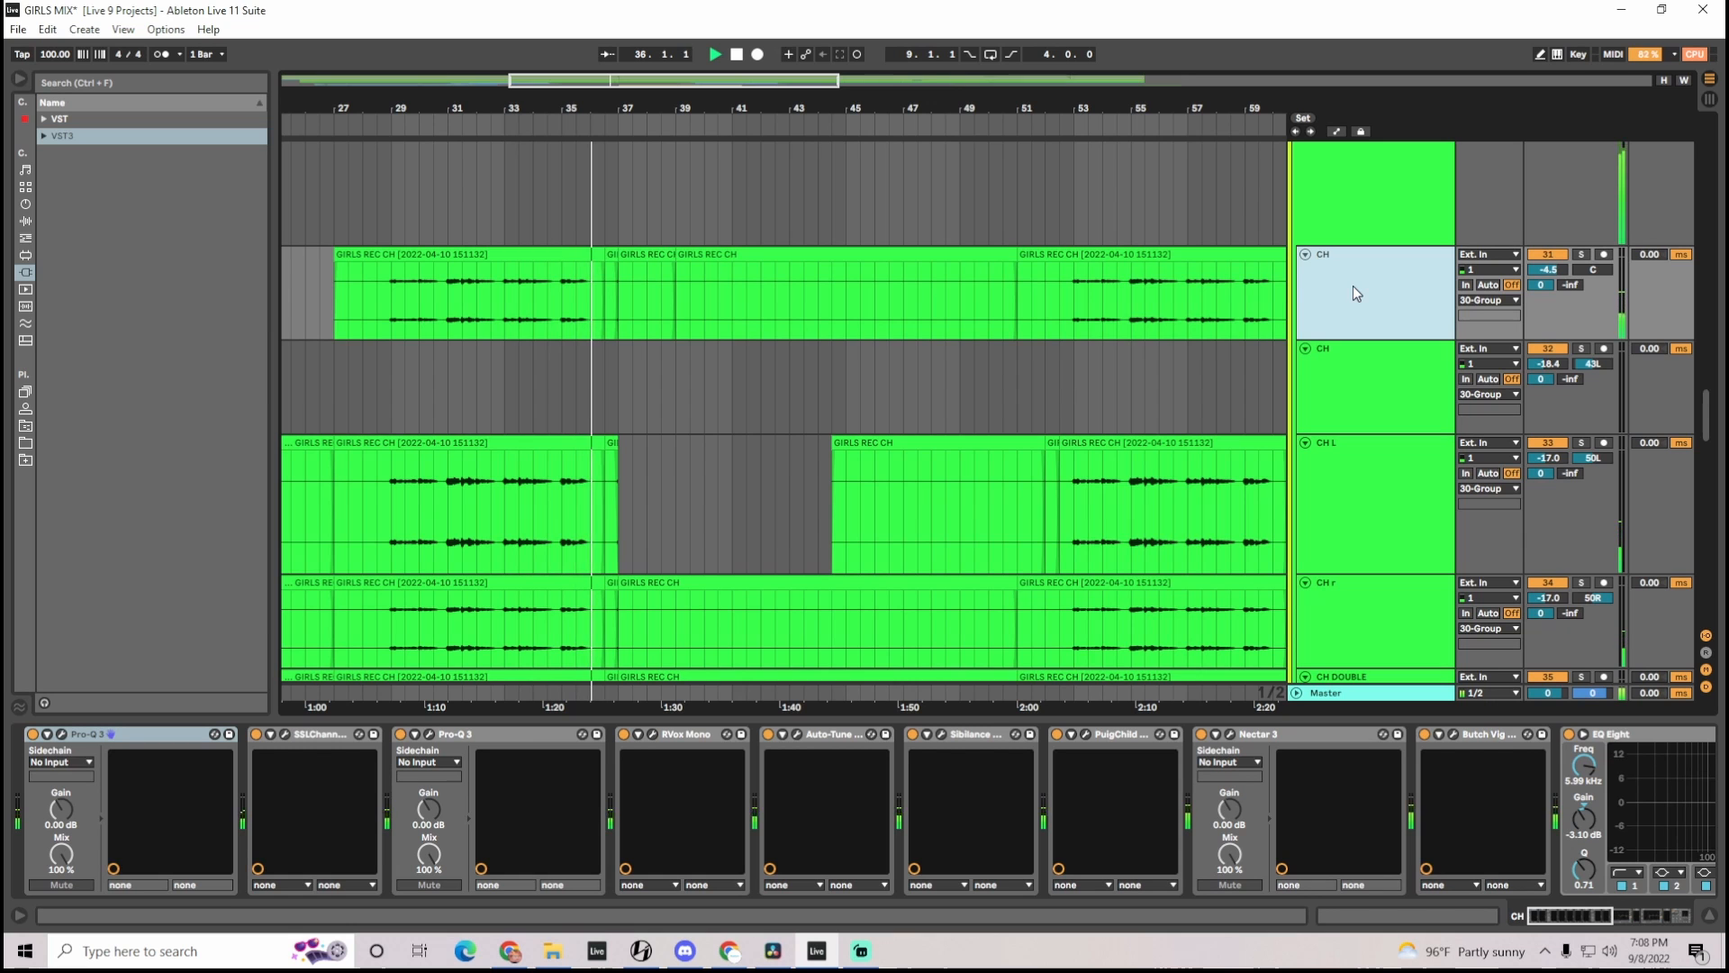
Listen to the V2 lead vocal in solo and release the solo
drag(1713, 421, 1718, 594)
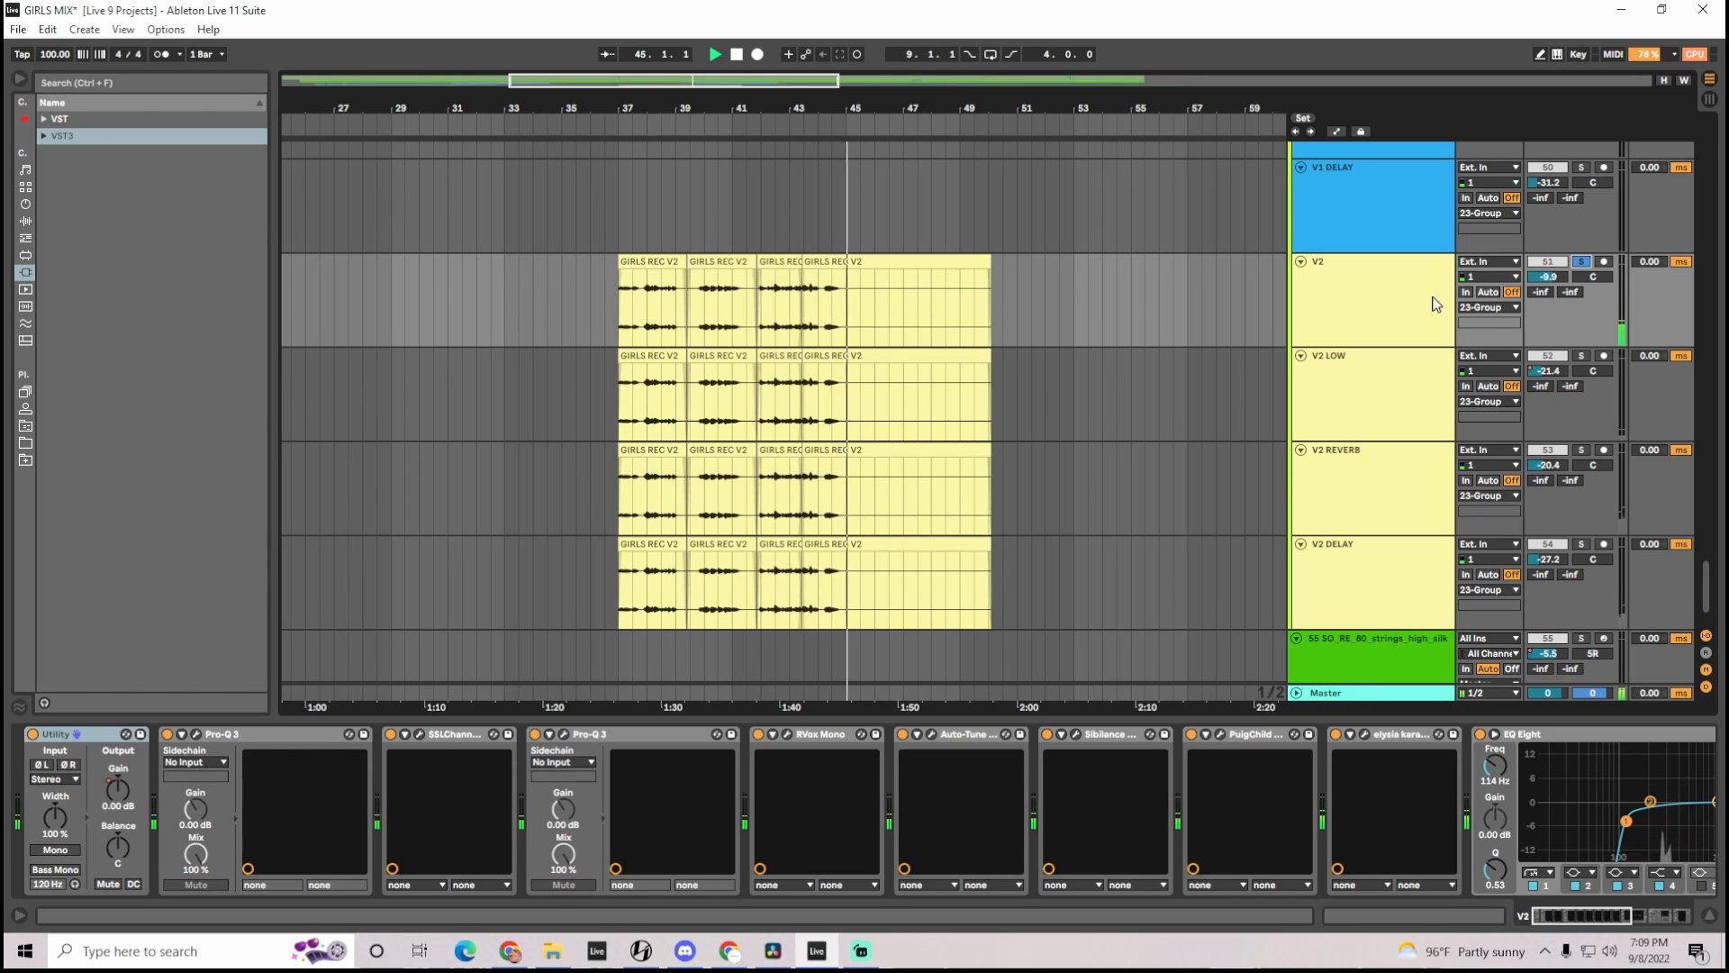
click(1583, 262)
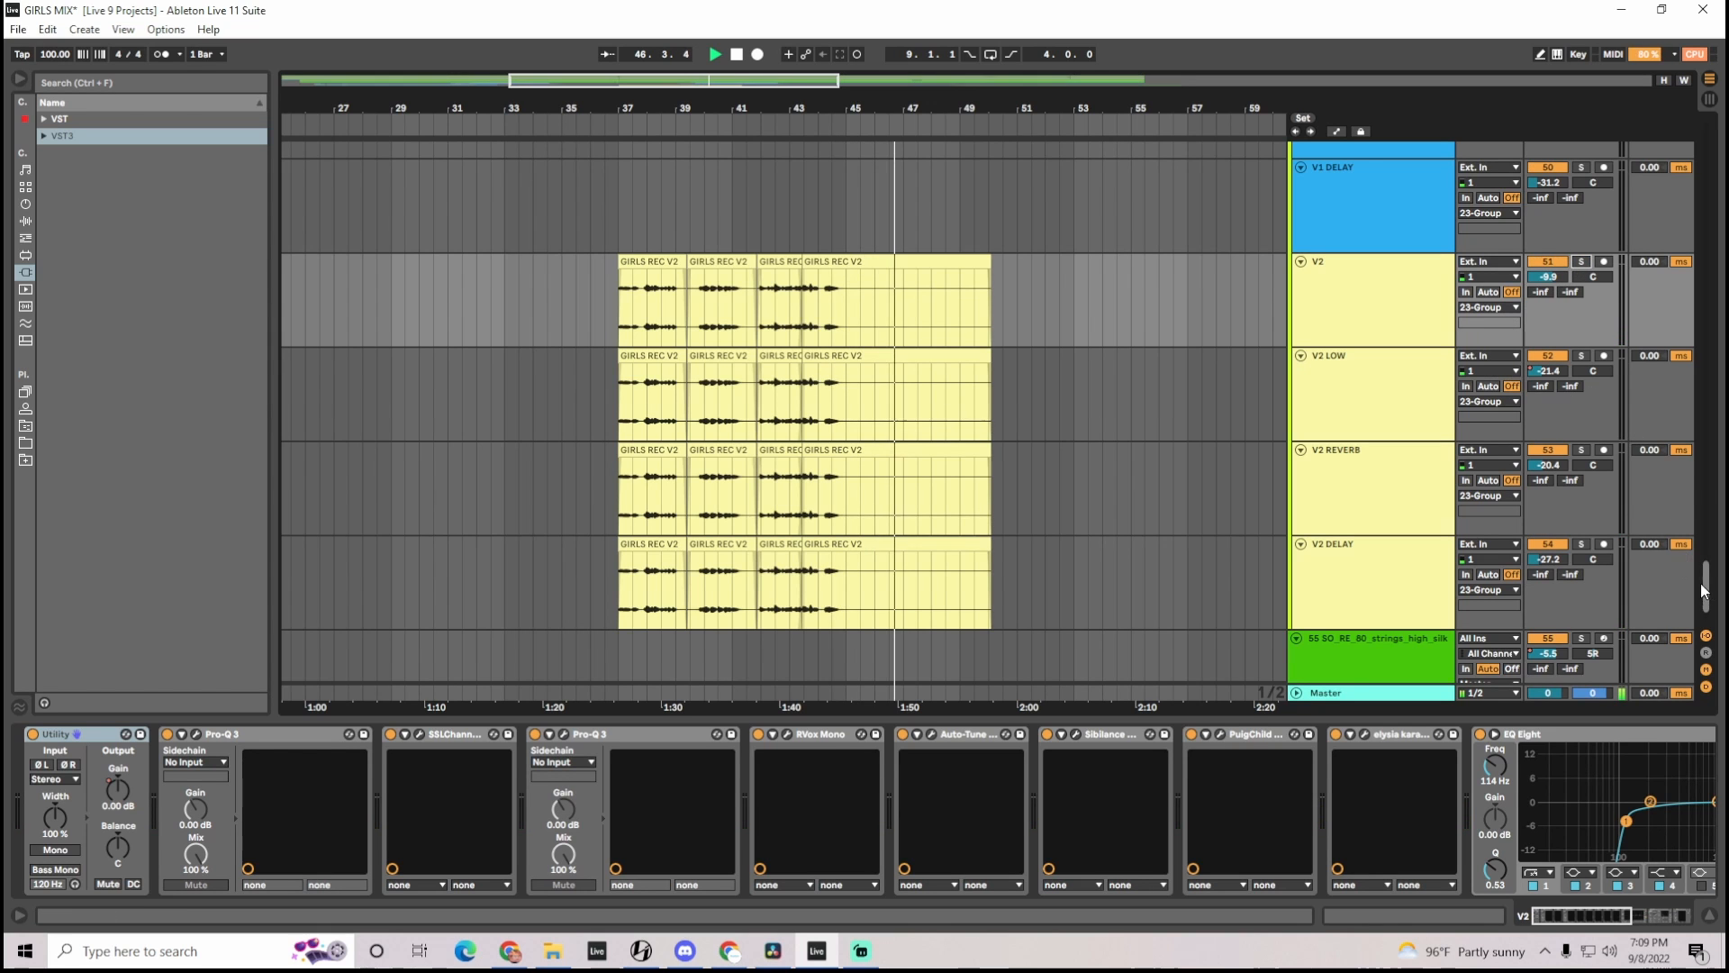
Zoom in on the second pre-chorus and listen to the PRE BUS group in solo, releasing the solo
drag(1705, 592, 1724, 509)
drag(774, 80, 848, 87)
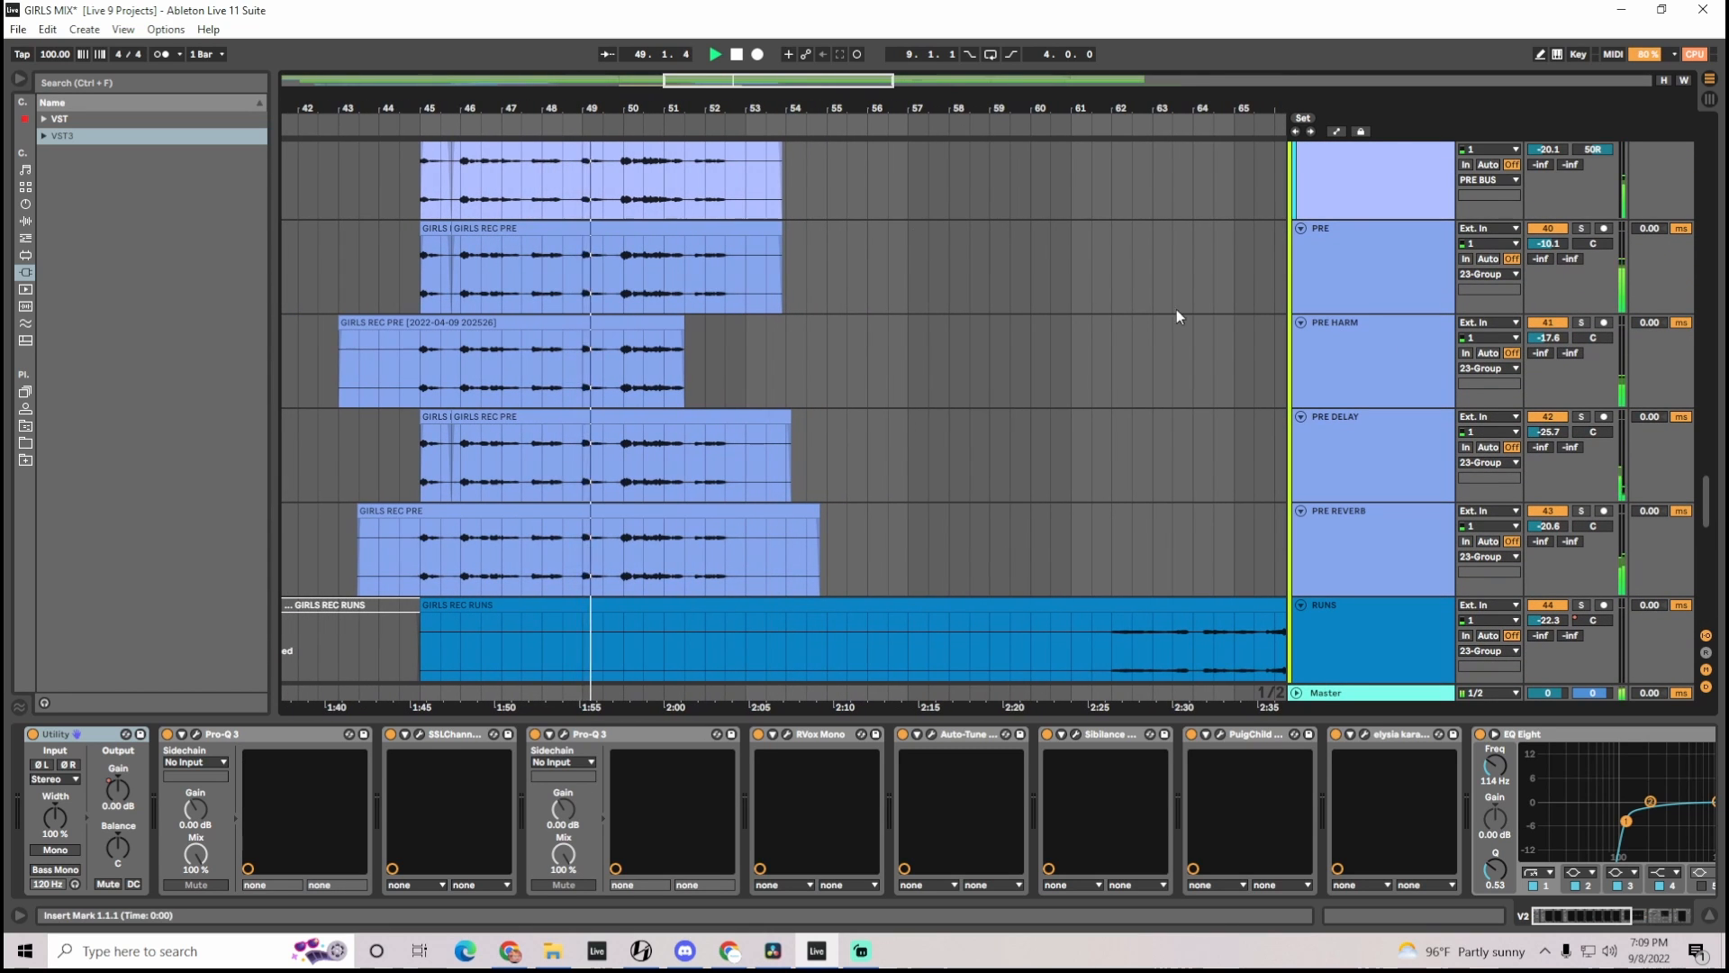
scroll(1353, 330, up, 2)
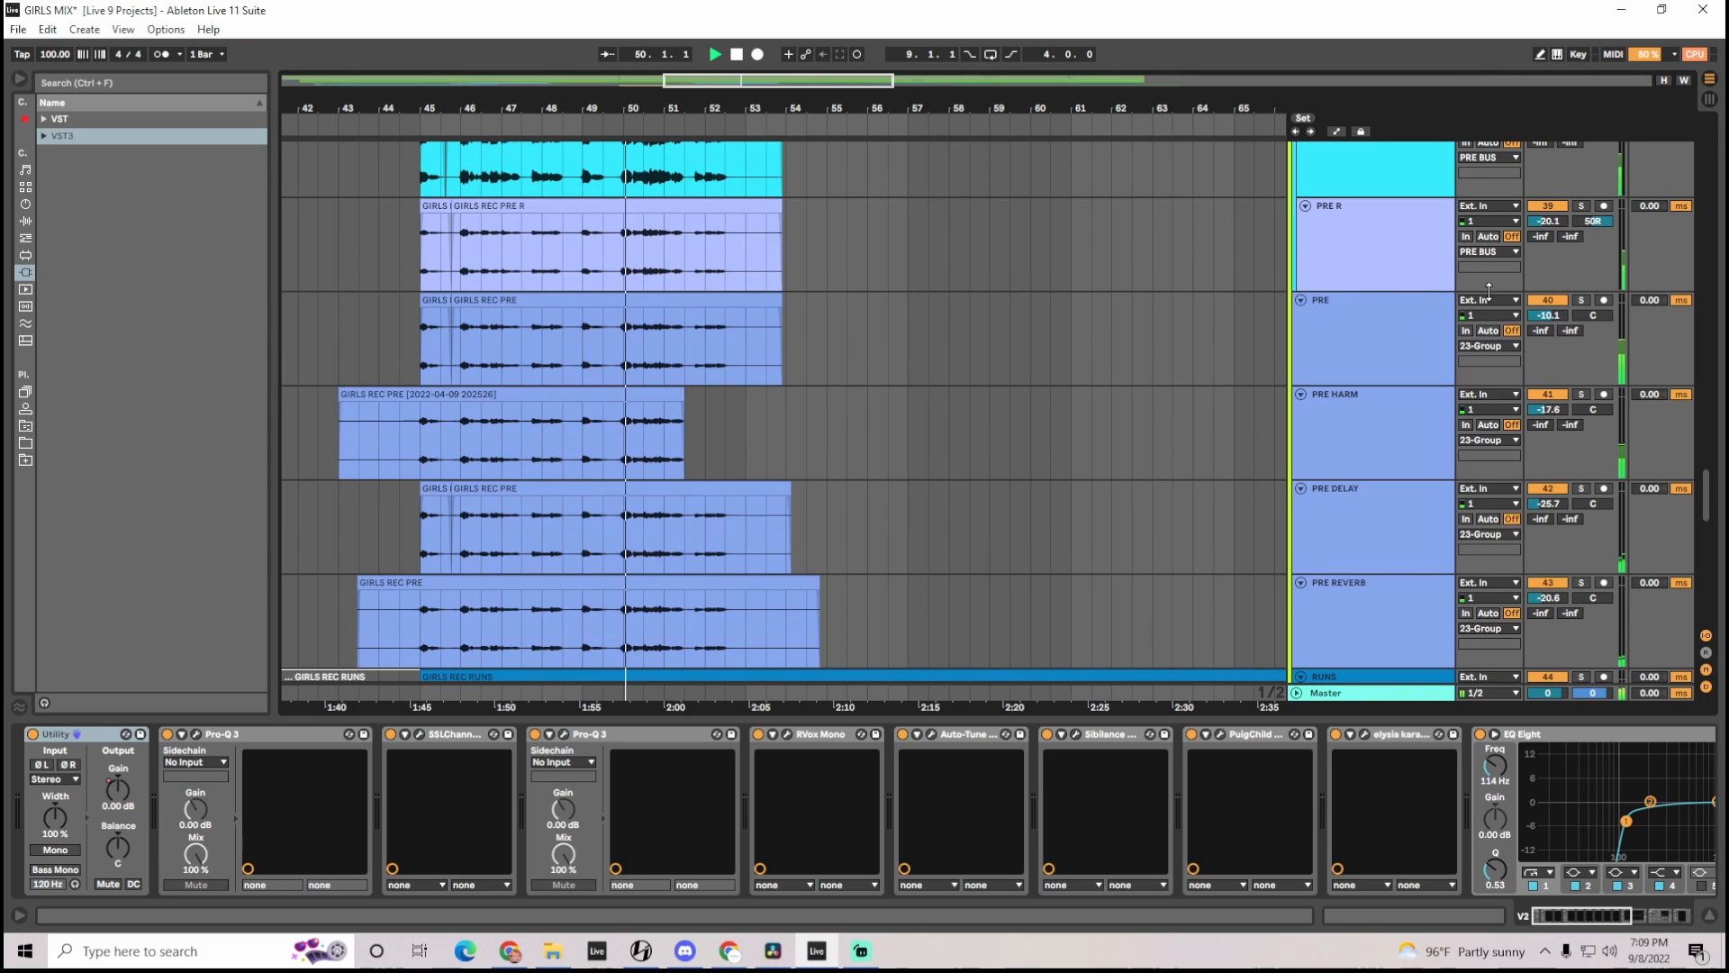
scroll(1392, 326, up, 4)
click(1581, 180)
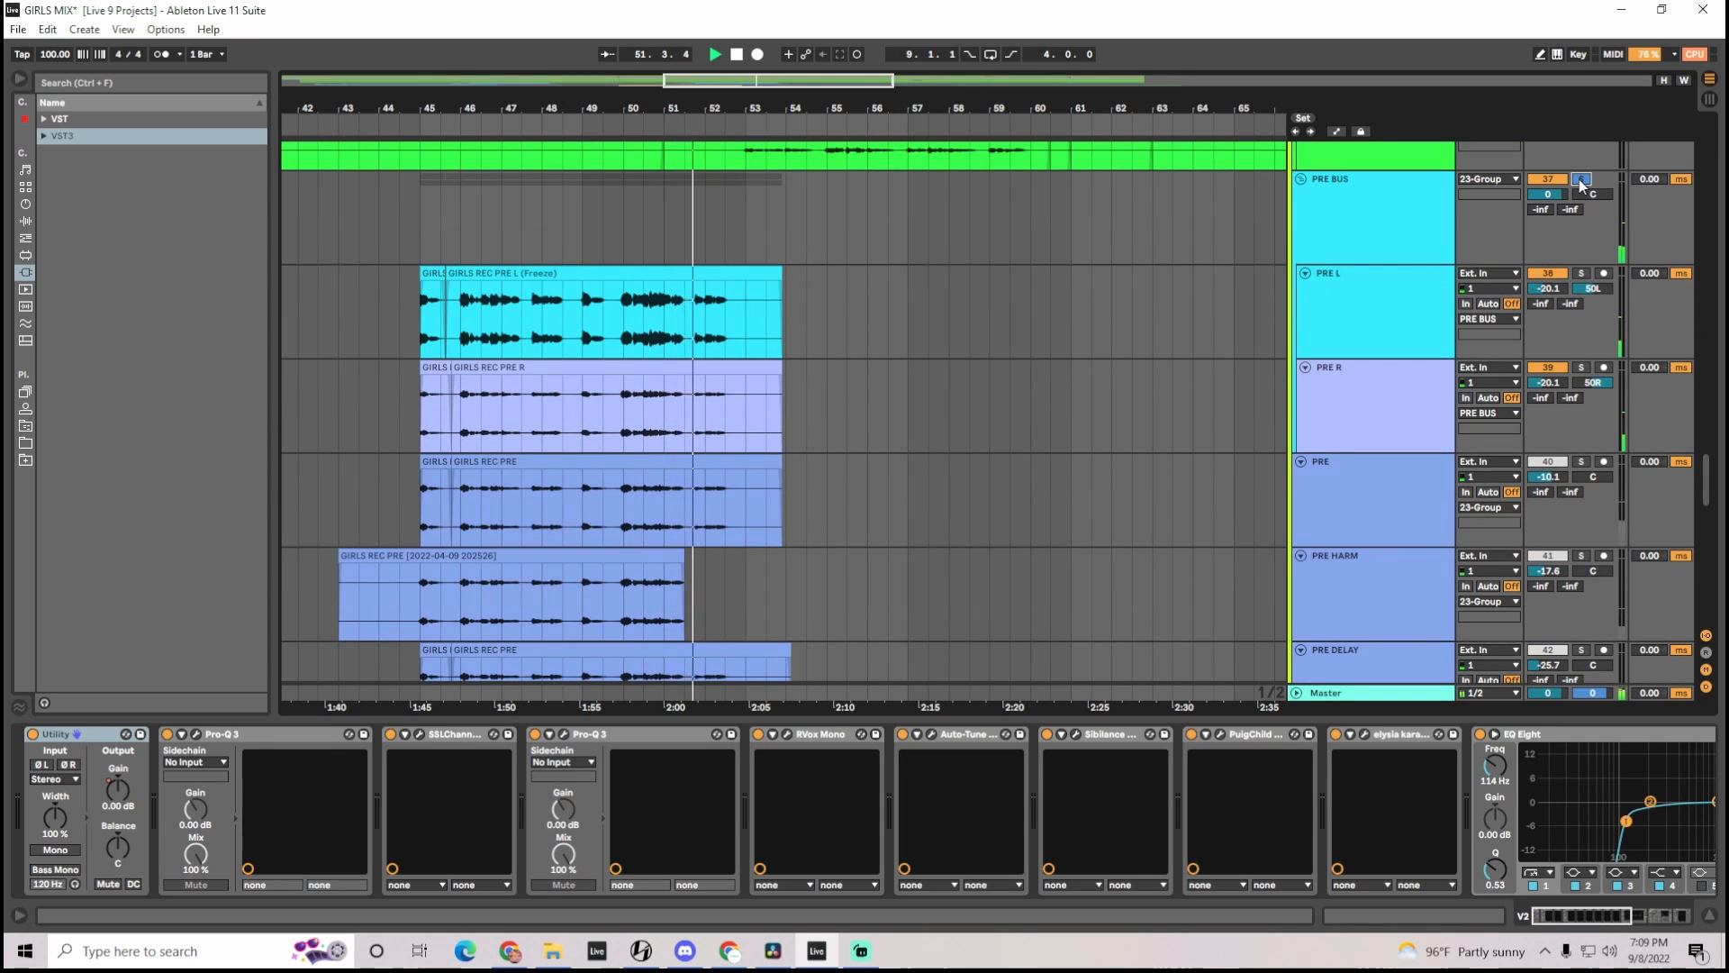
click(1581, 180)
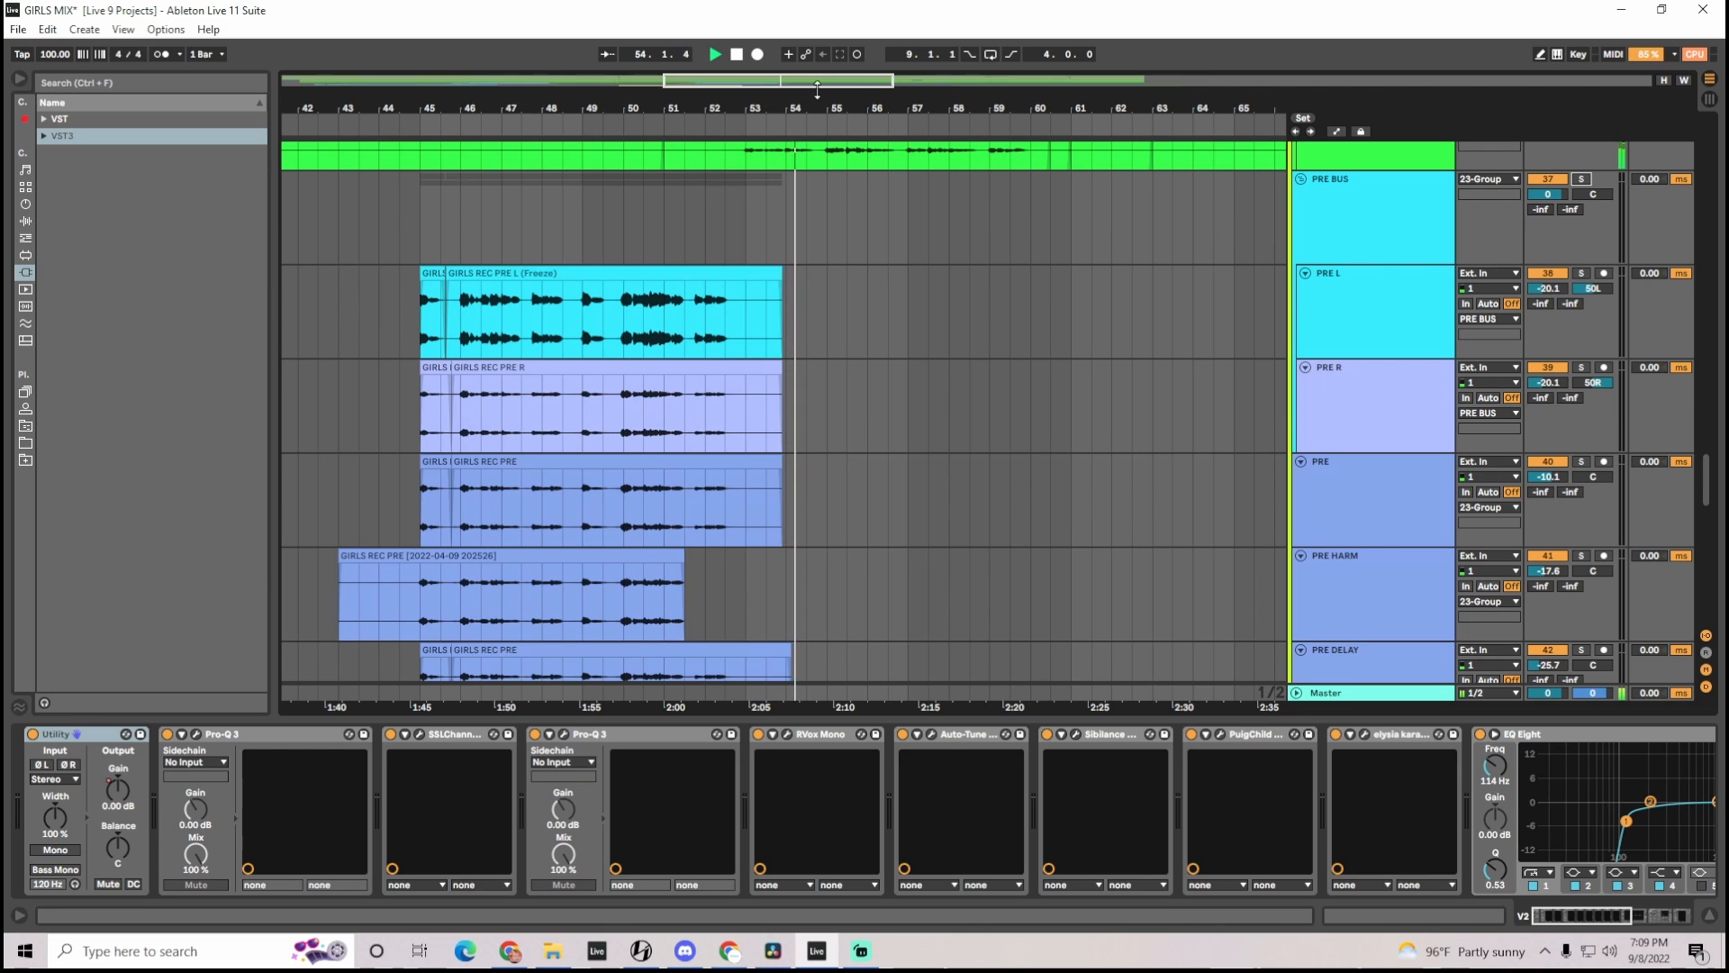
Zoom the arrangement out to the whole song and select the Master track to show its effects chain
drag(810, 89, 783, 18)
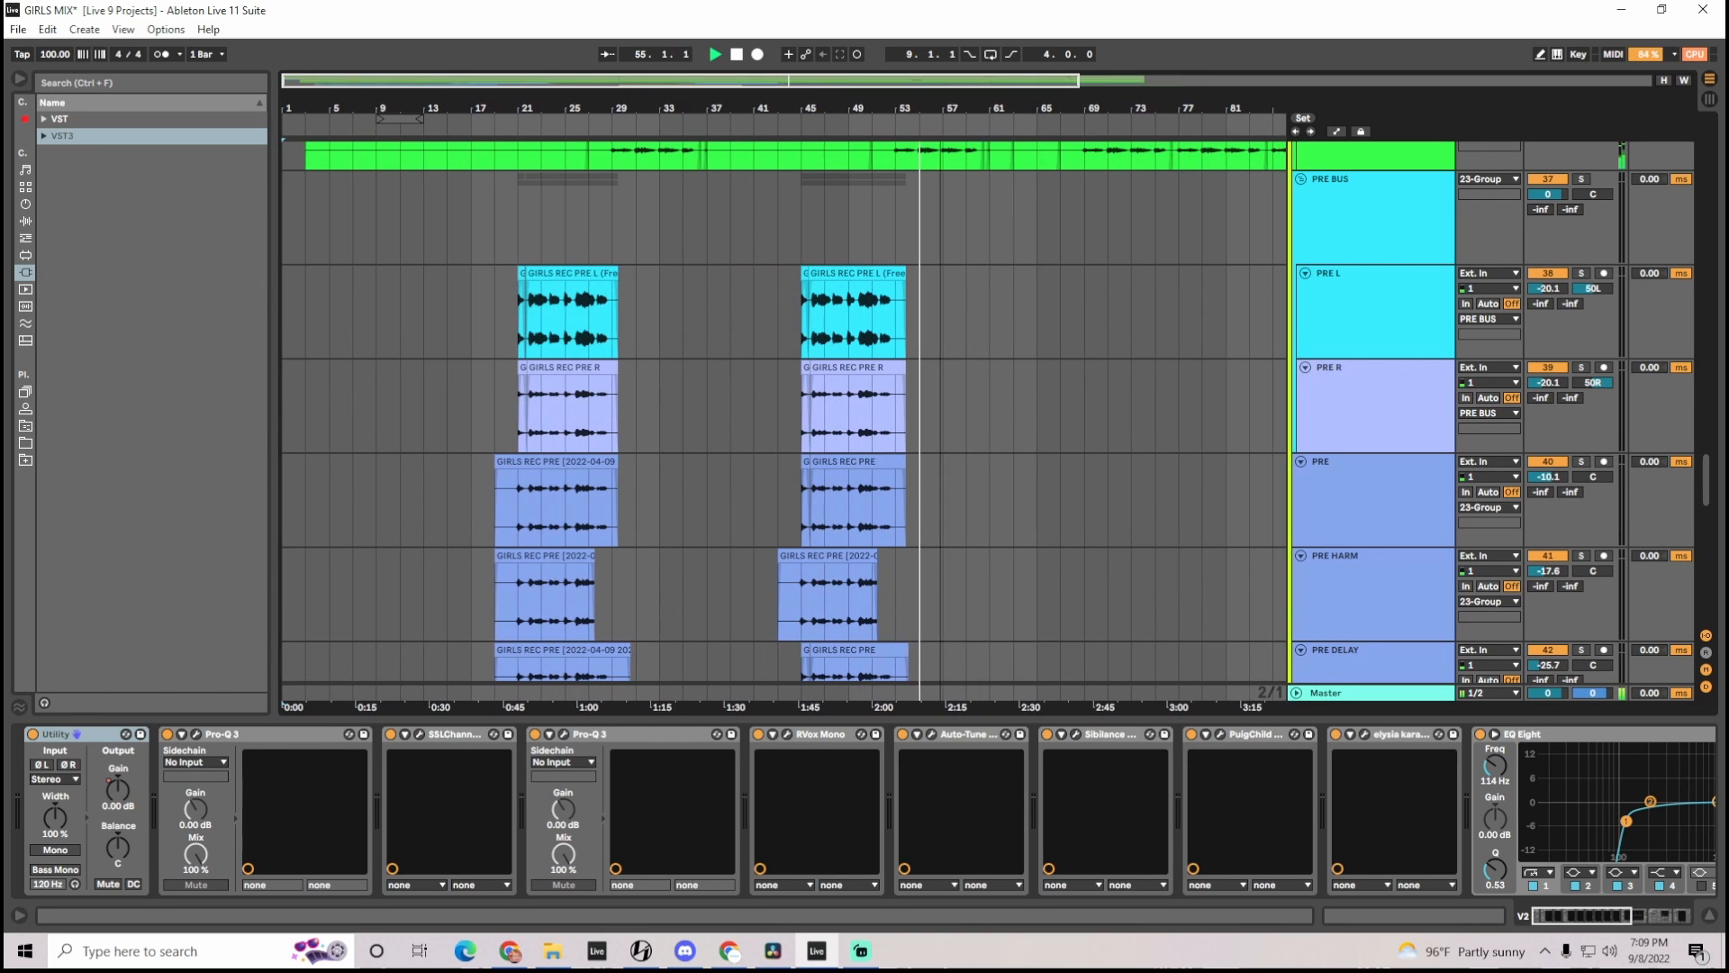
click(1711, 916)
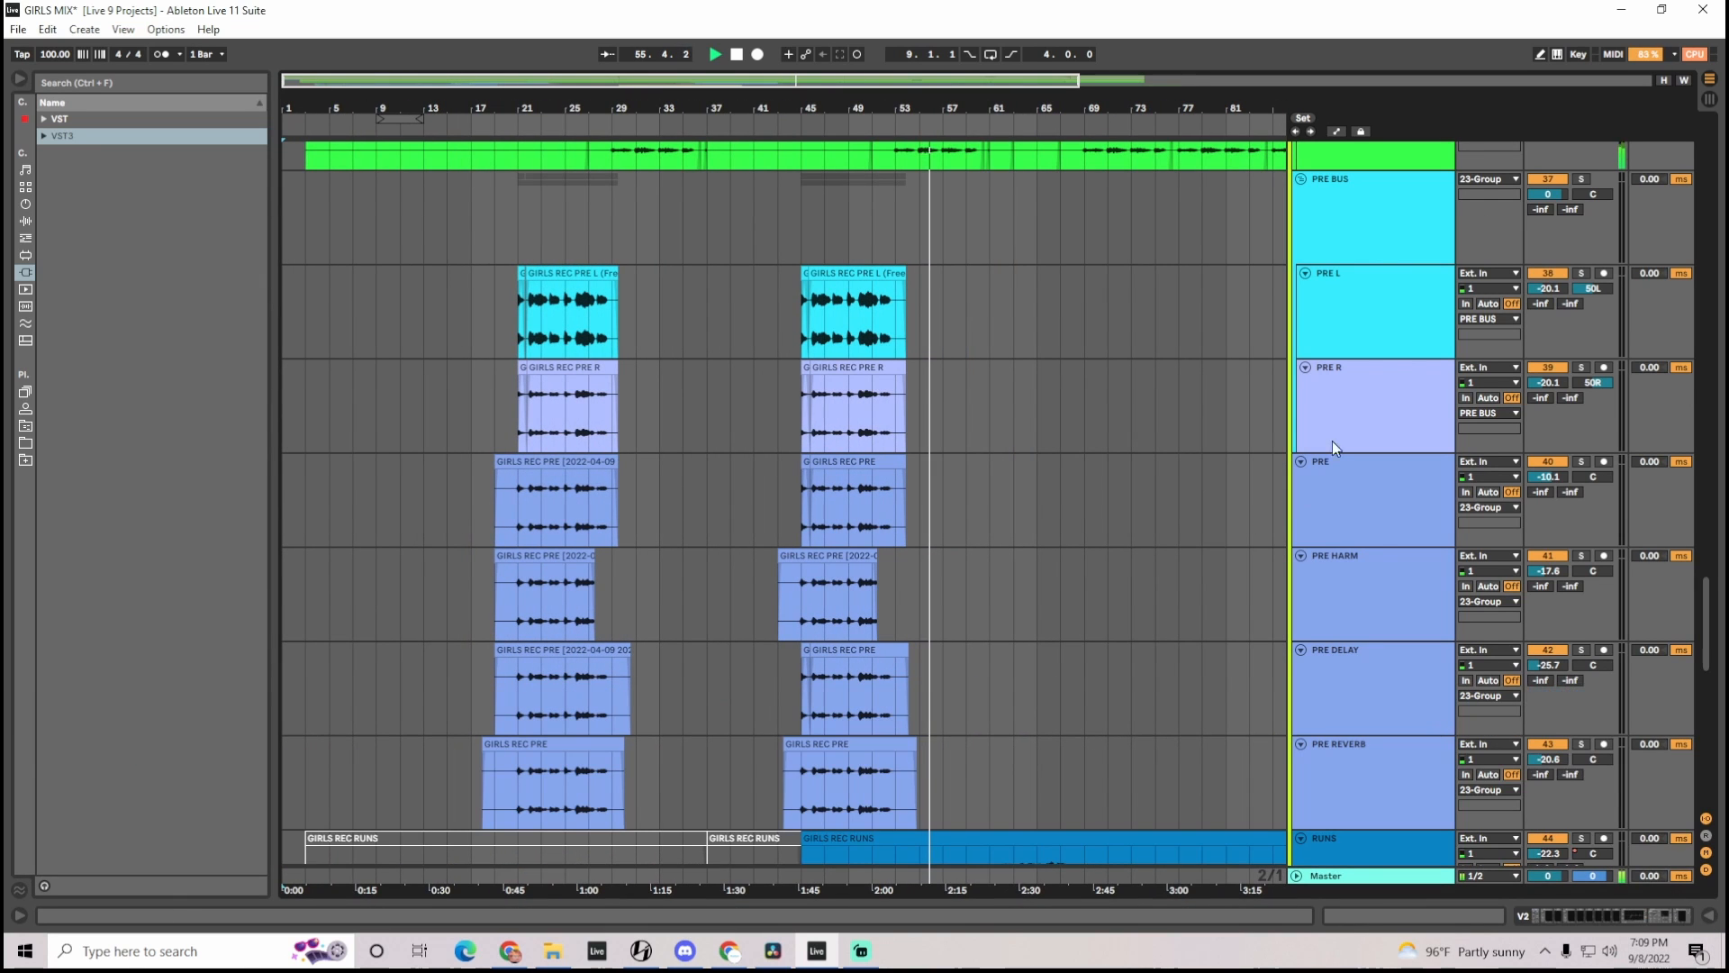
drag(813, 81, 811, 40)
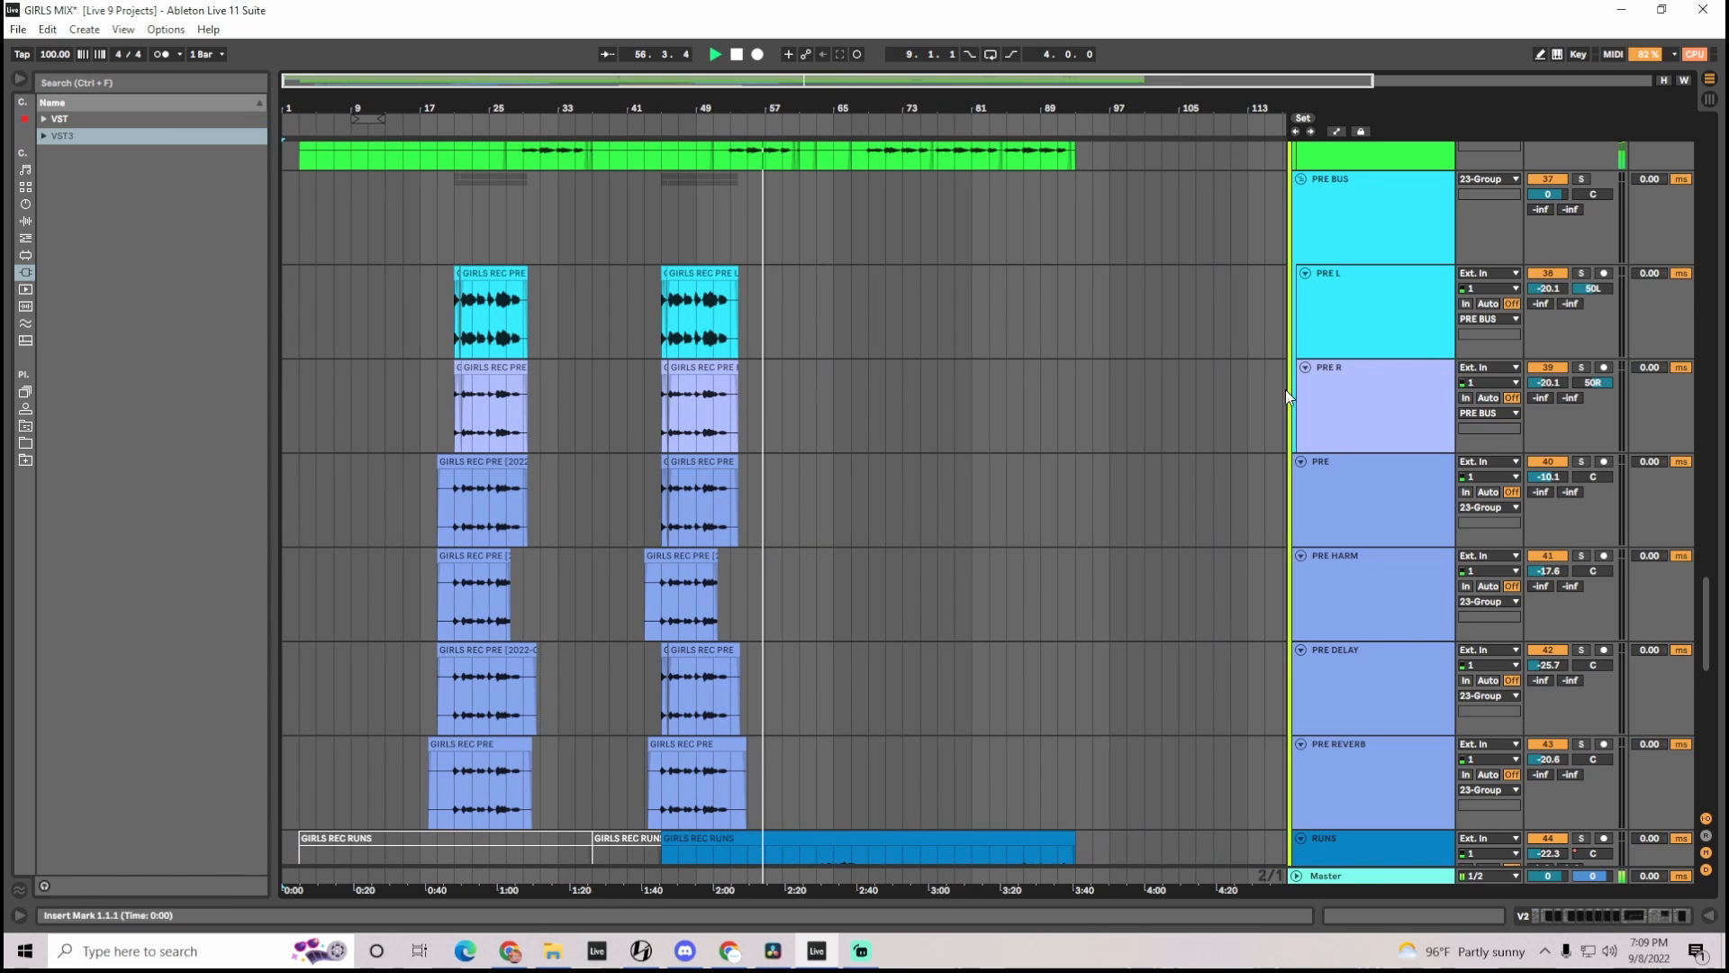
click(1373, 878)
click(1556, 914)
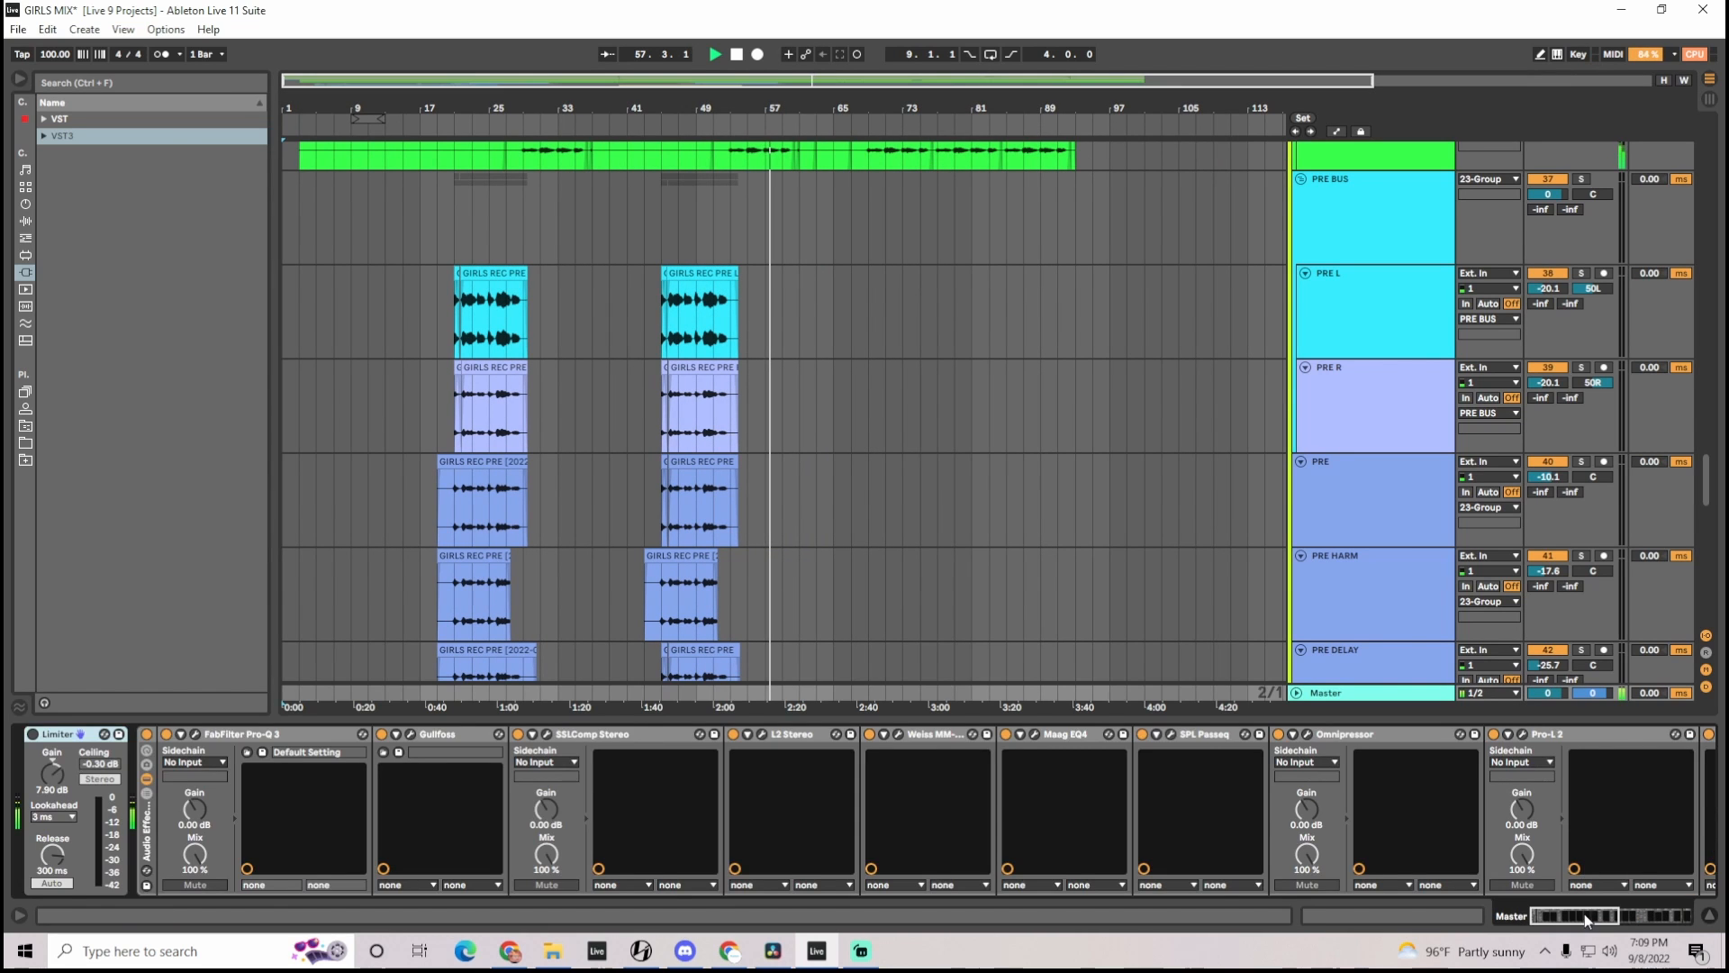
Monitor the loudness through the final chorus with the WLM Meter on the Master, moving its window aside and closing it
drag(1585, 913, 1654, 913)
click(1571, 733)
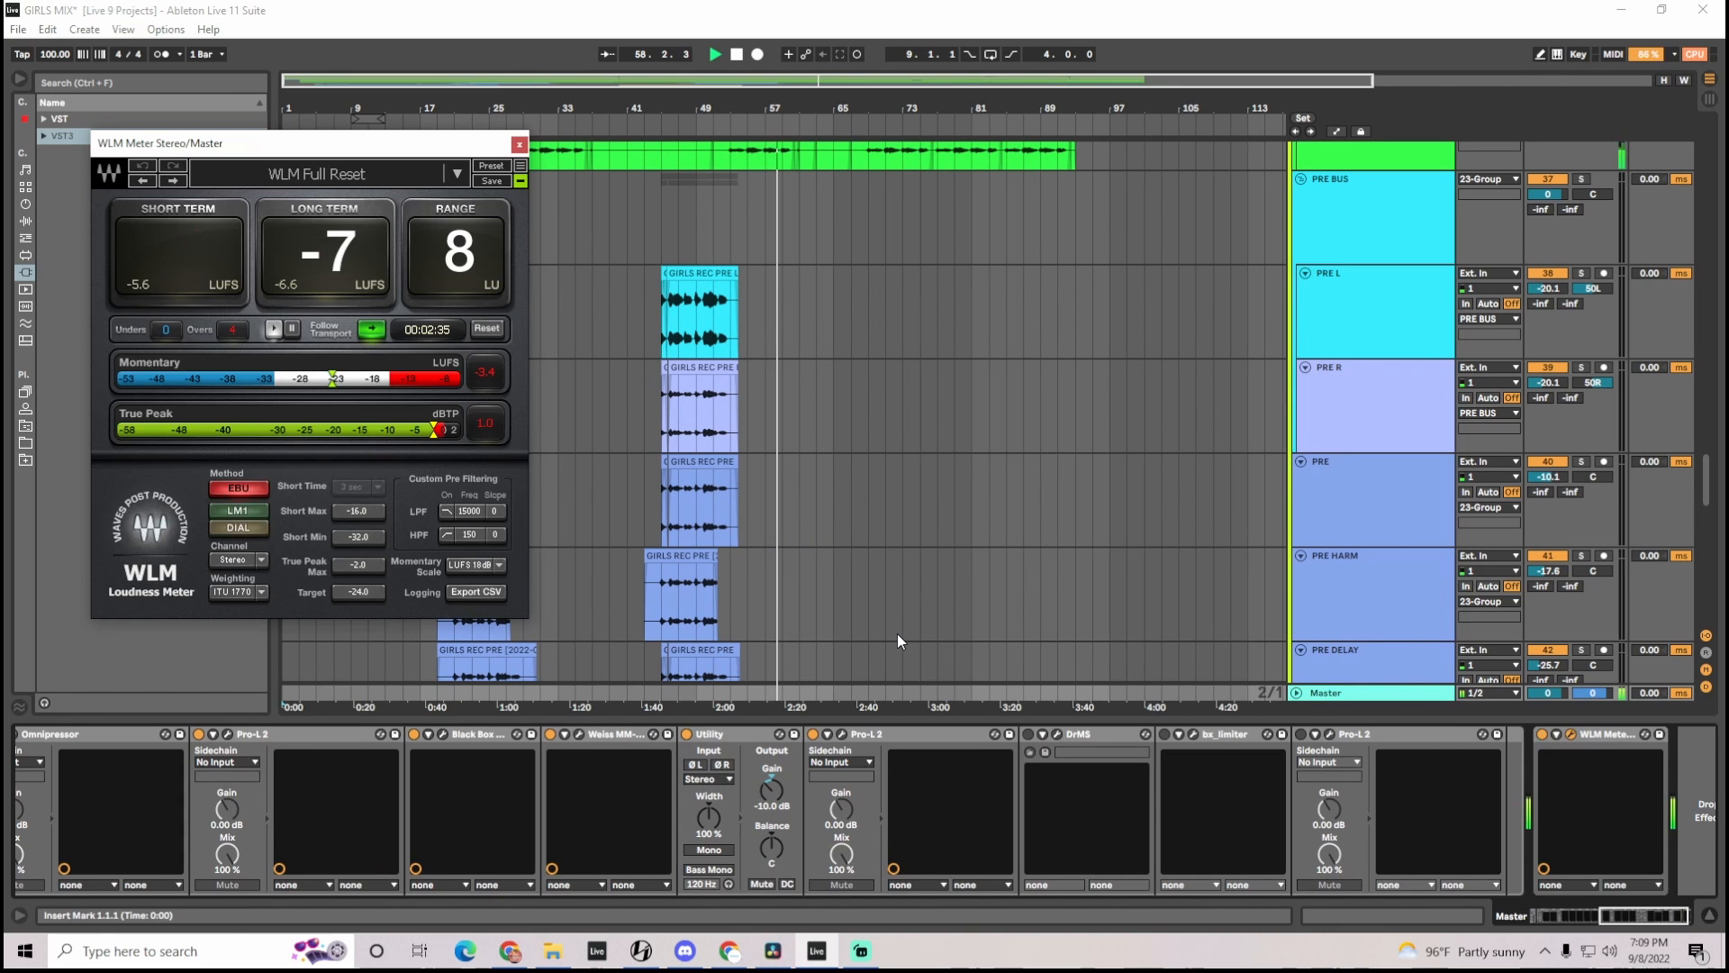
drag(333, 142, 1049, 262)
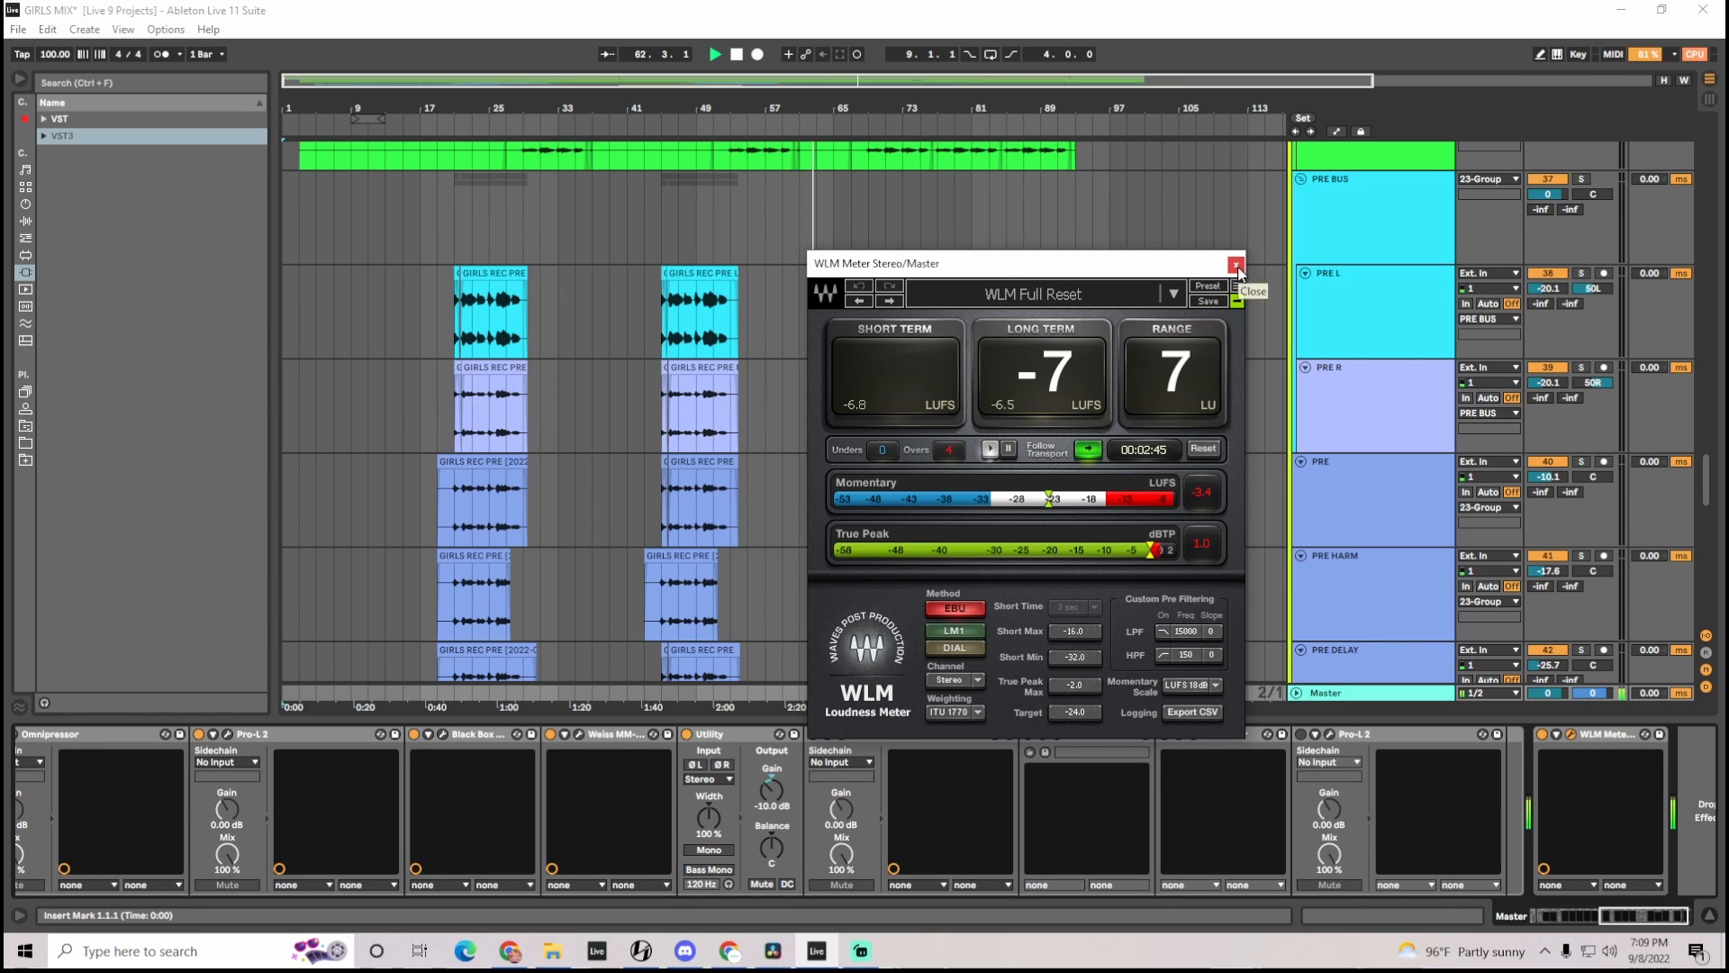
drag(1210, 267, 1326, 227)
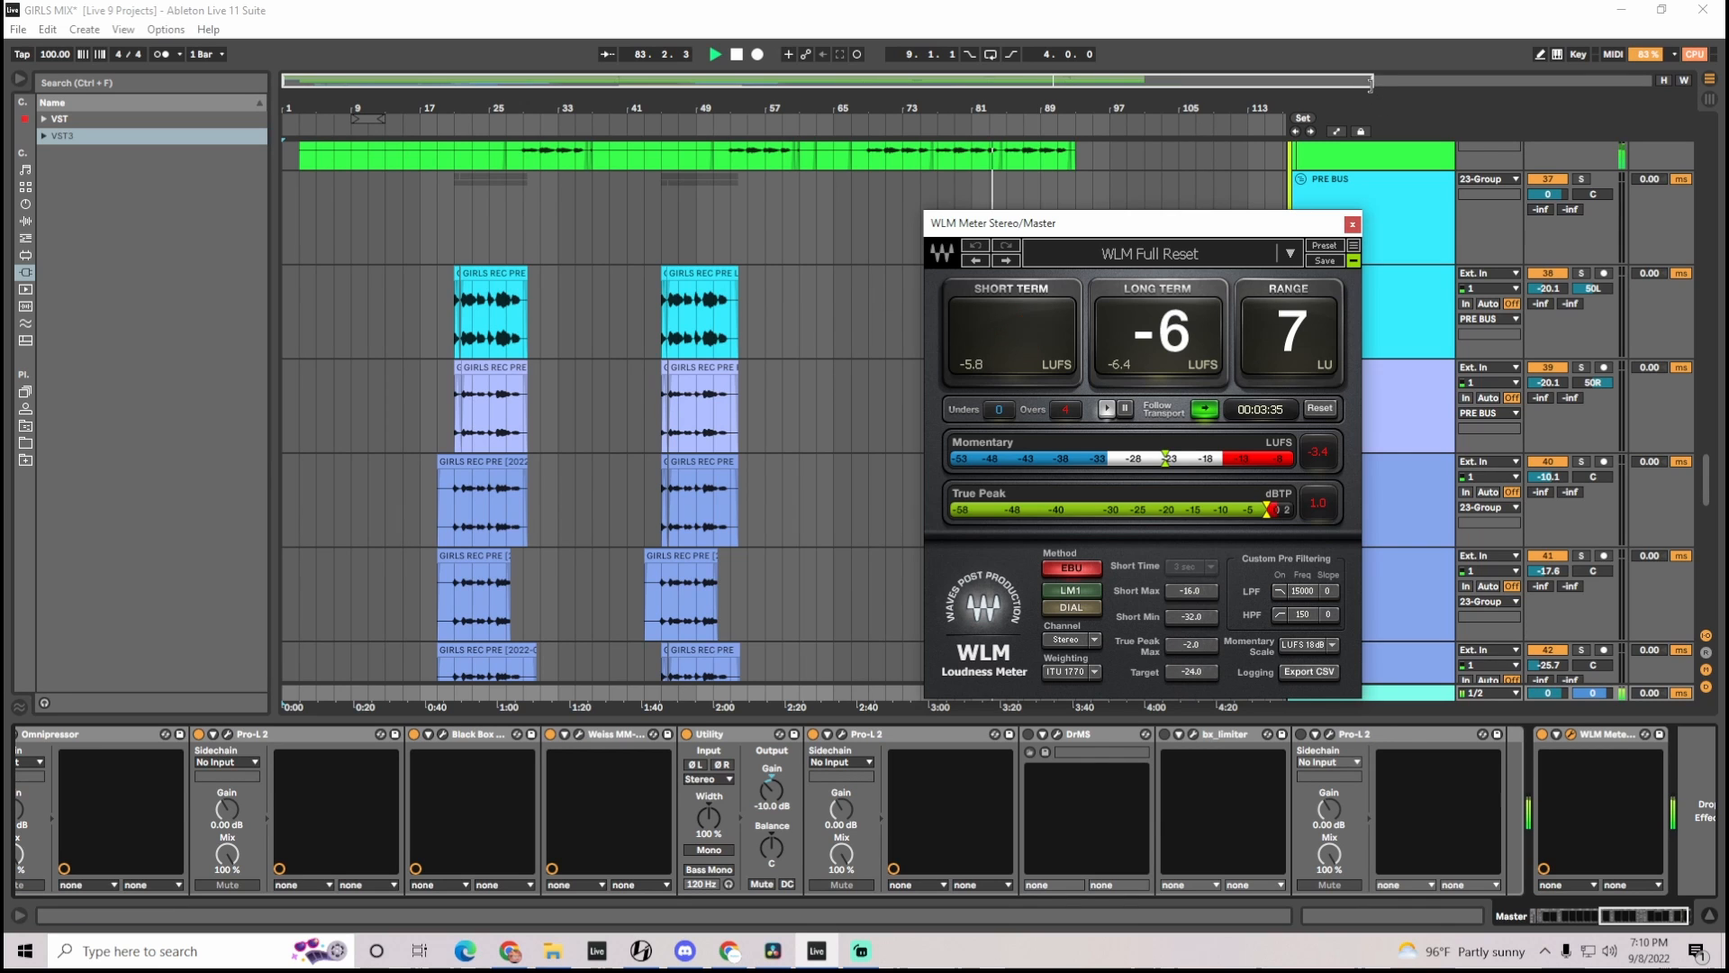
click(1352, 223)
Inspect the first Omnipressor and the SSLComp Stereo compressor in the Master chain, closing each plugin
drag(1657, 925, 1580, 921)
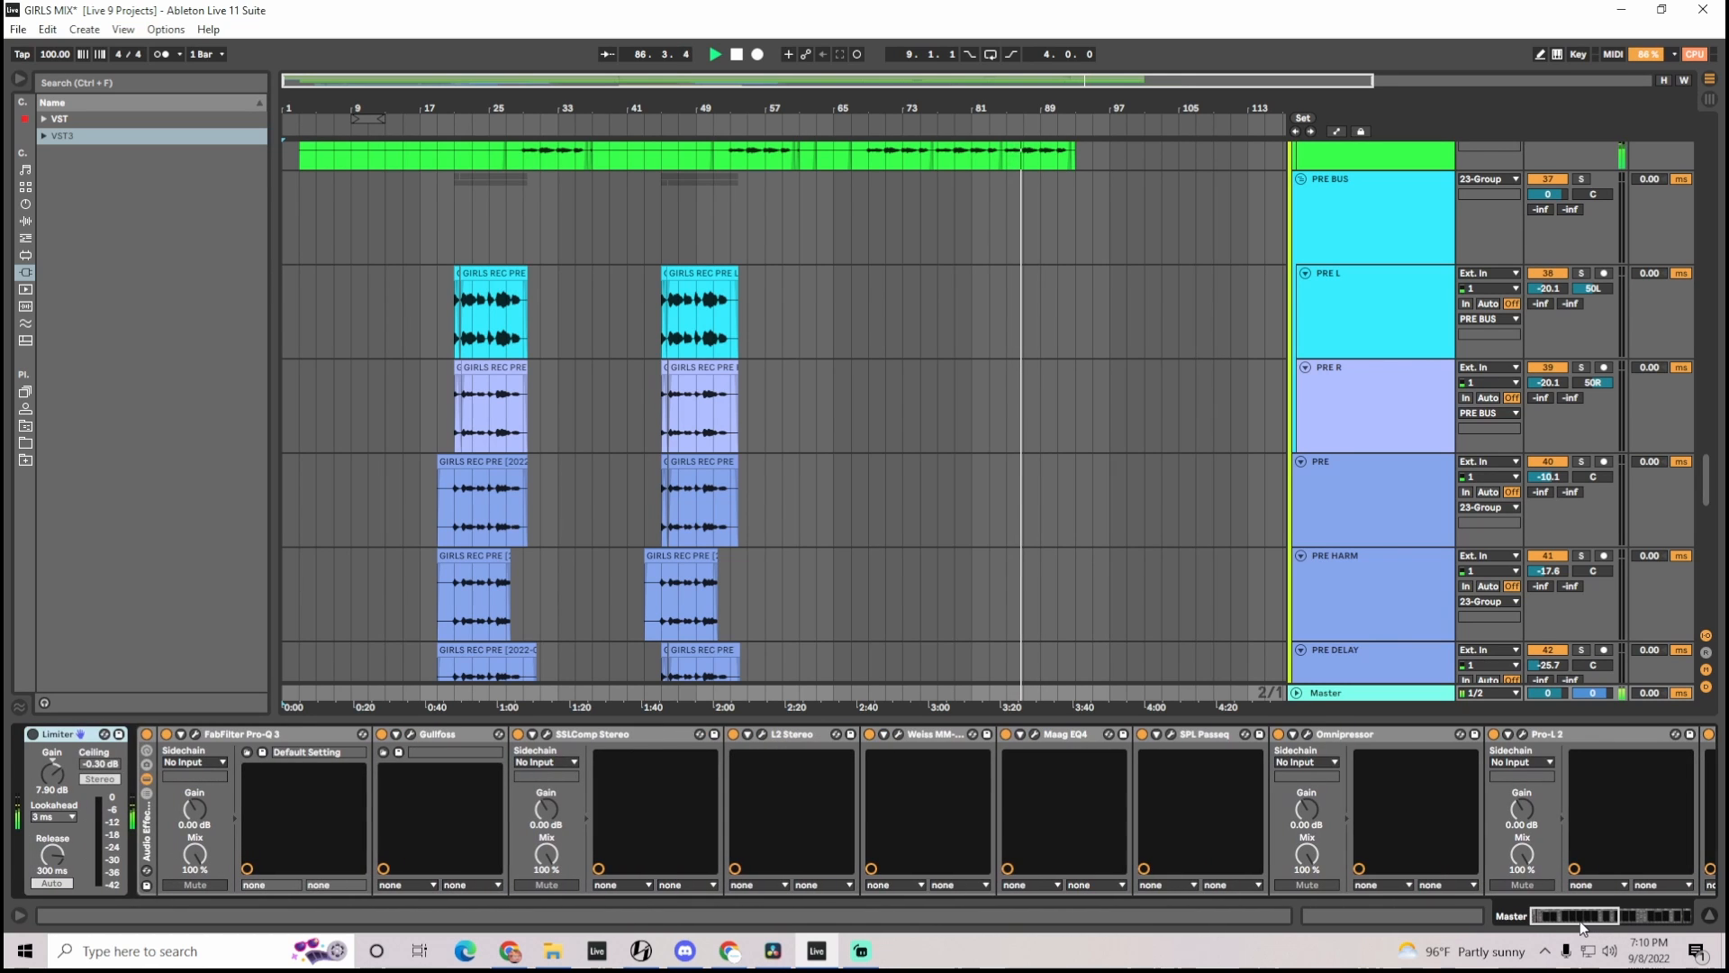
click(1308, 735)
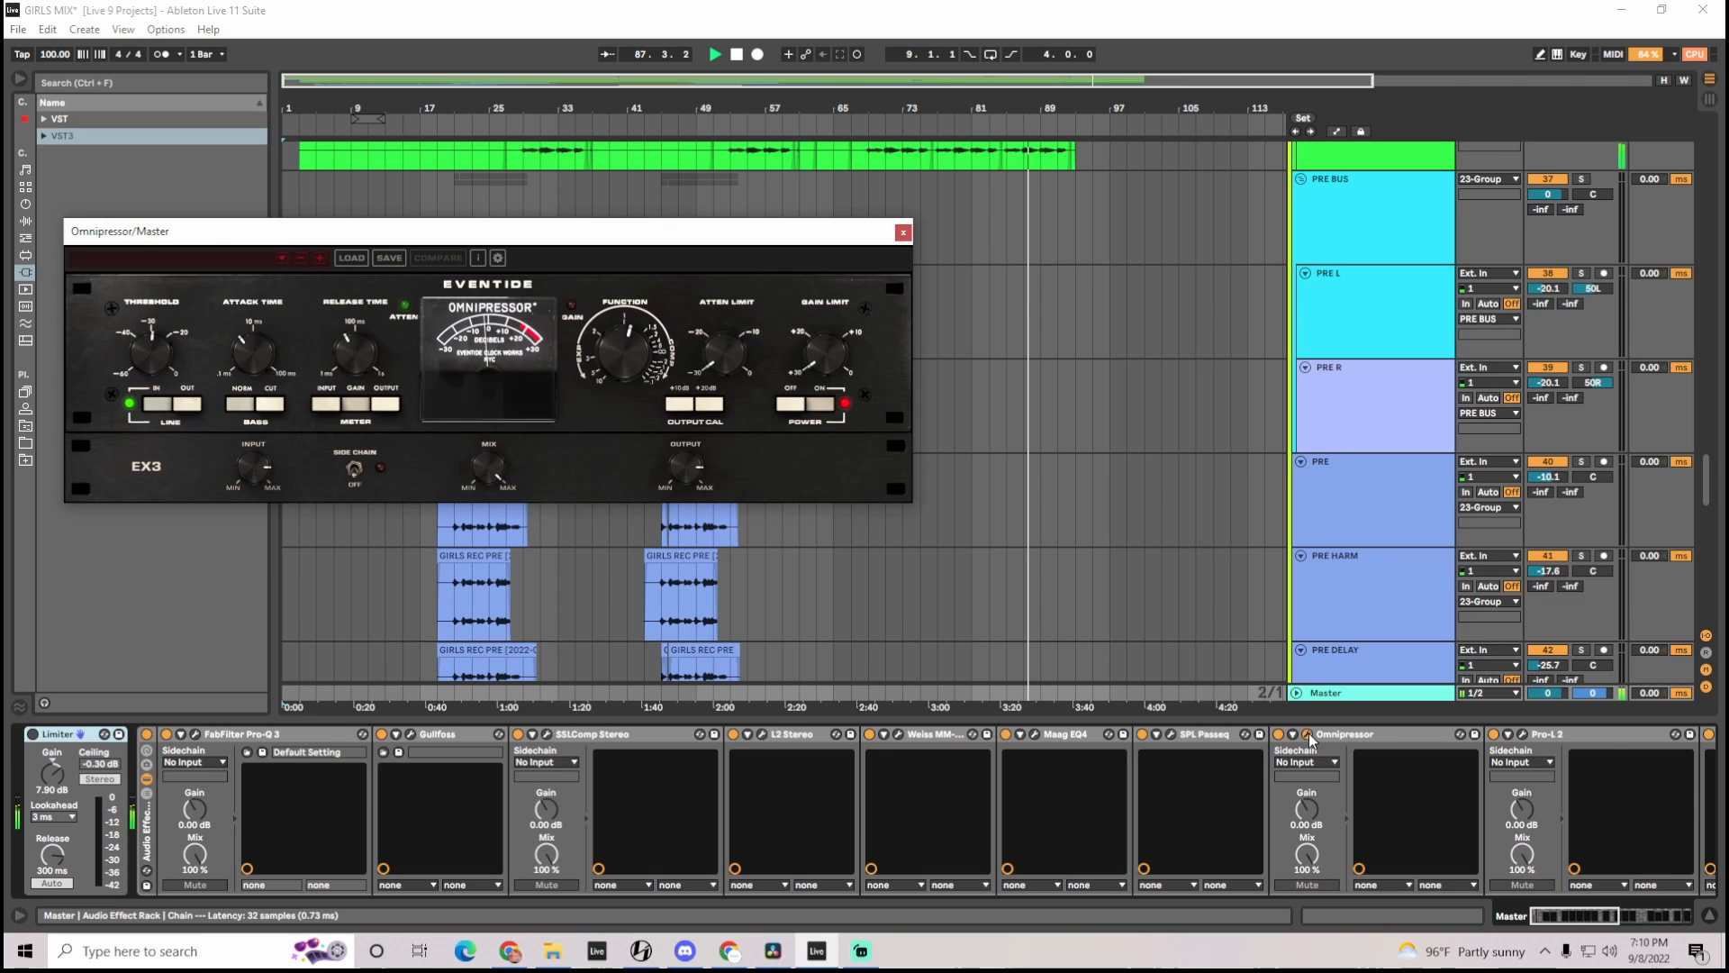
click(903, 233)
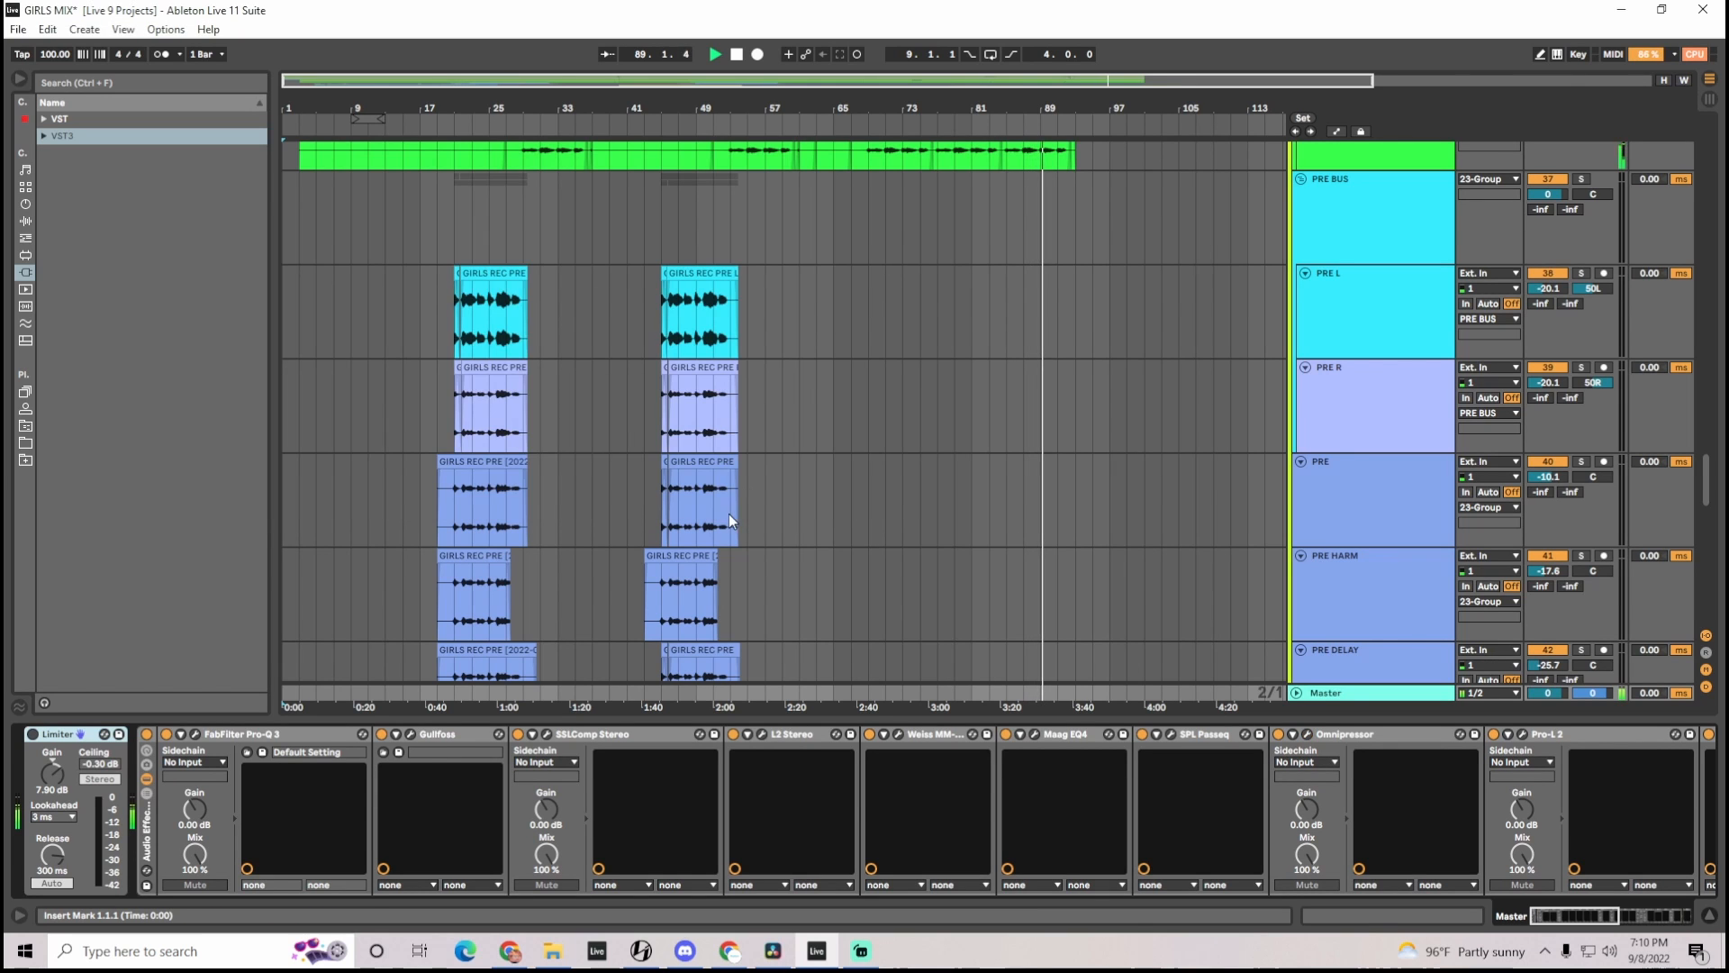
click(547, 734)
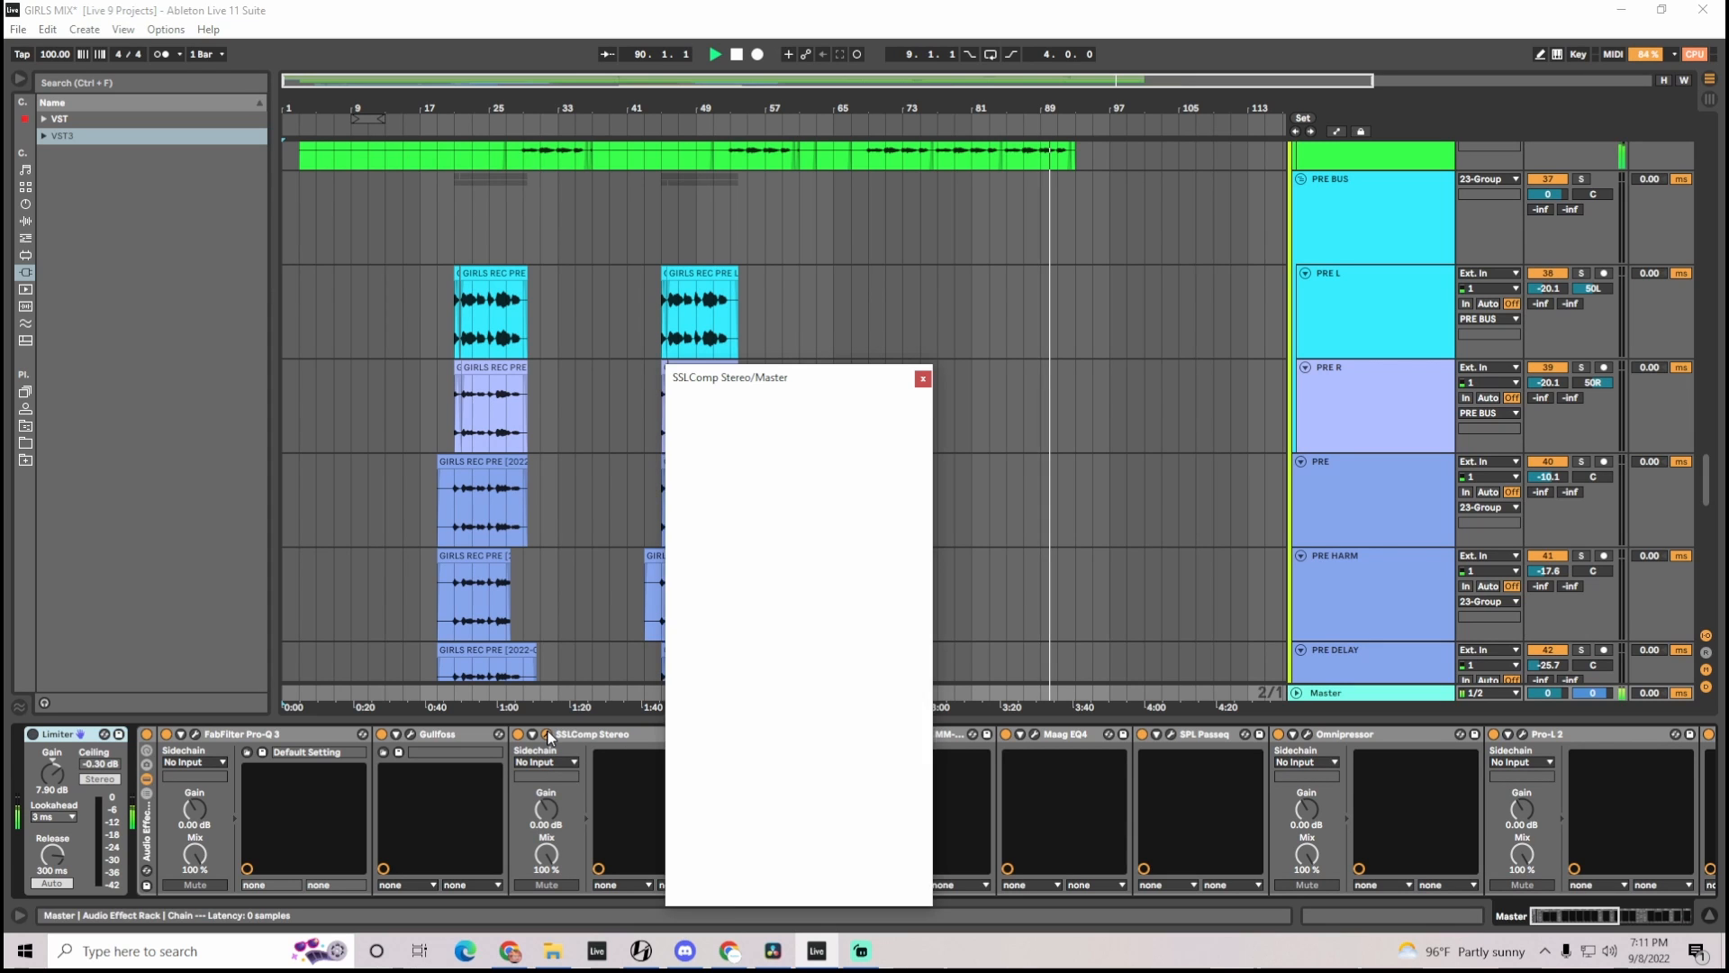
click(923, 378)
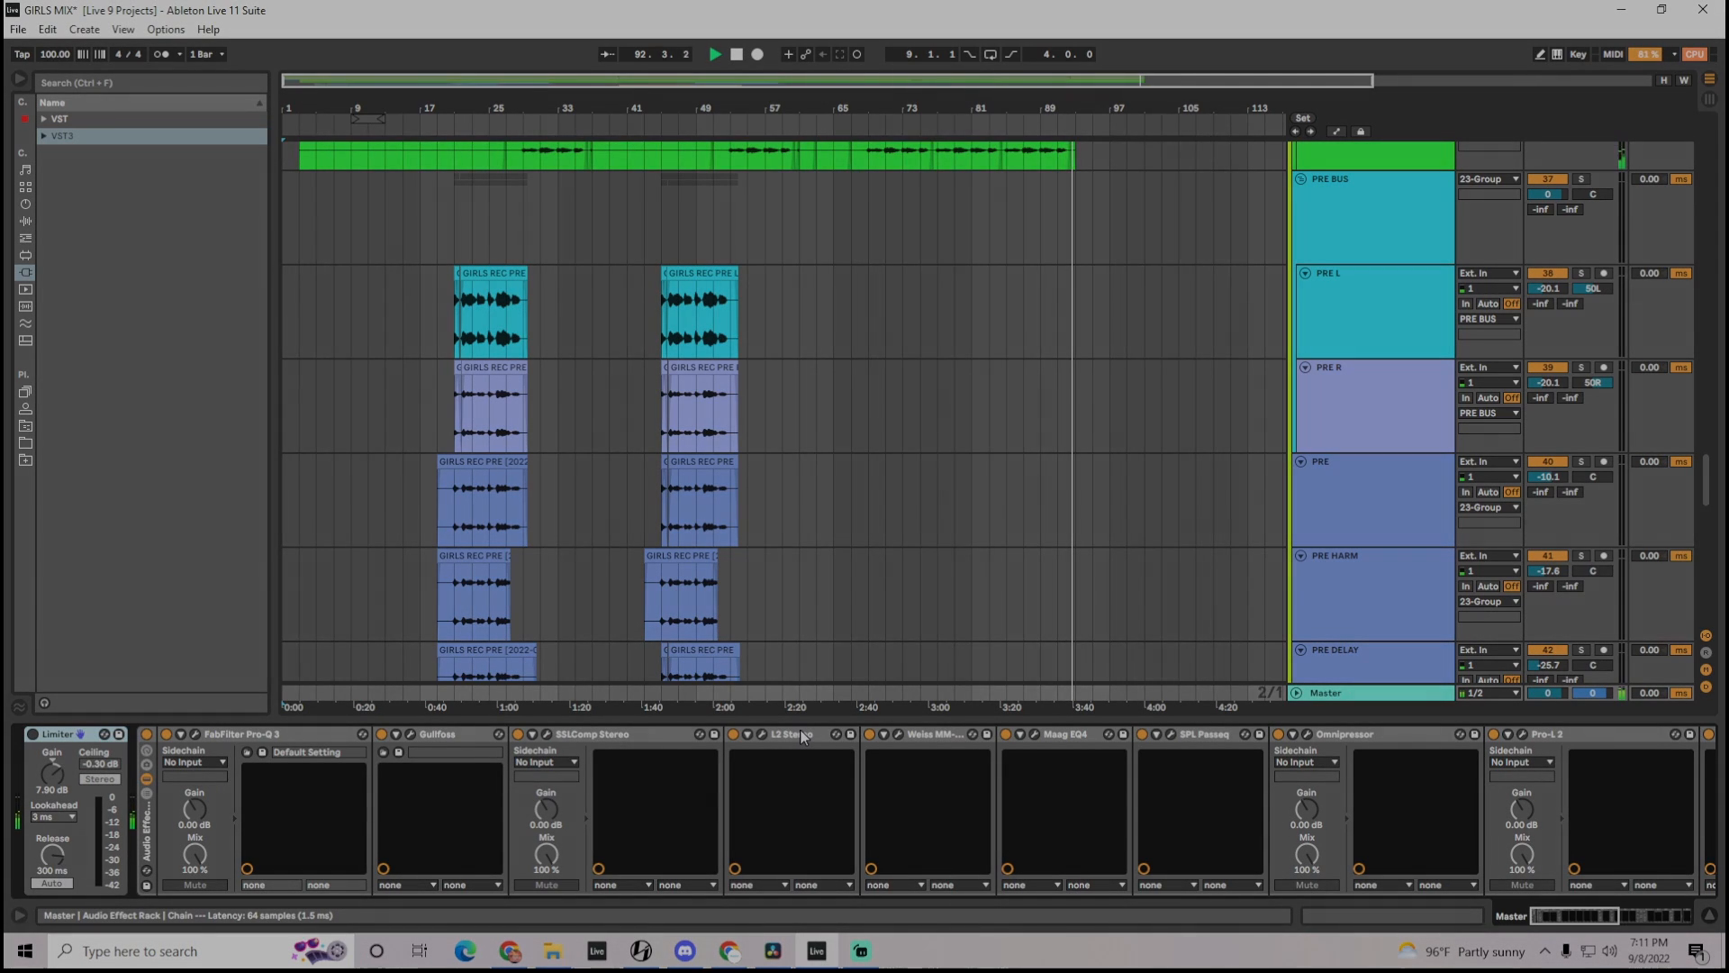